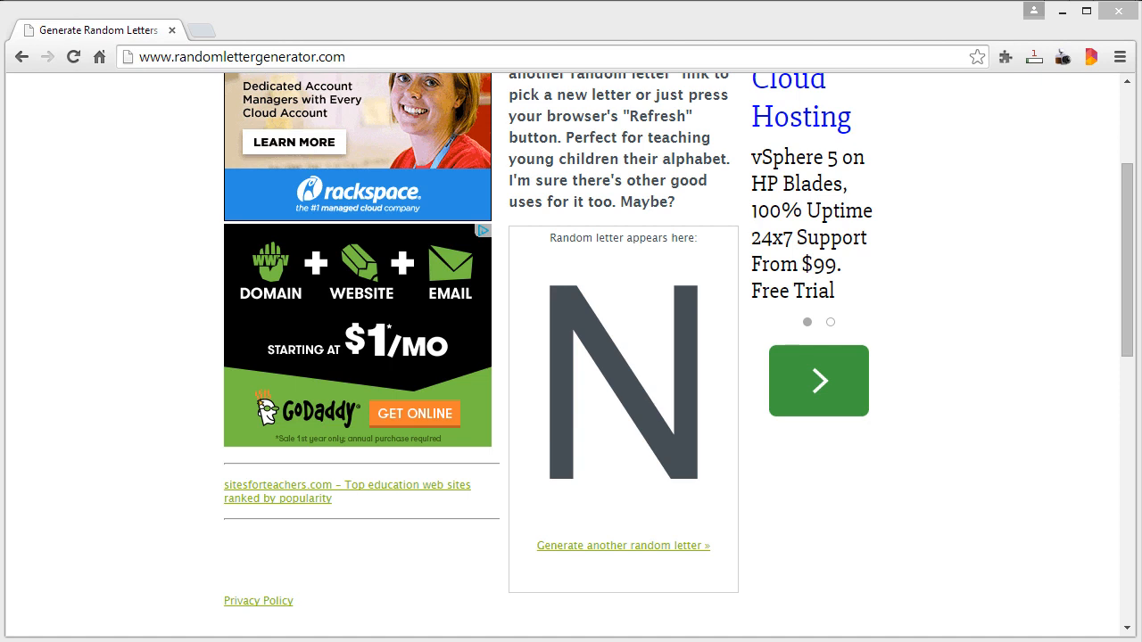
- Generate another random letter on the random letter page
left_click(630, 546)
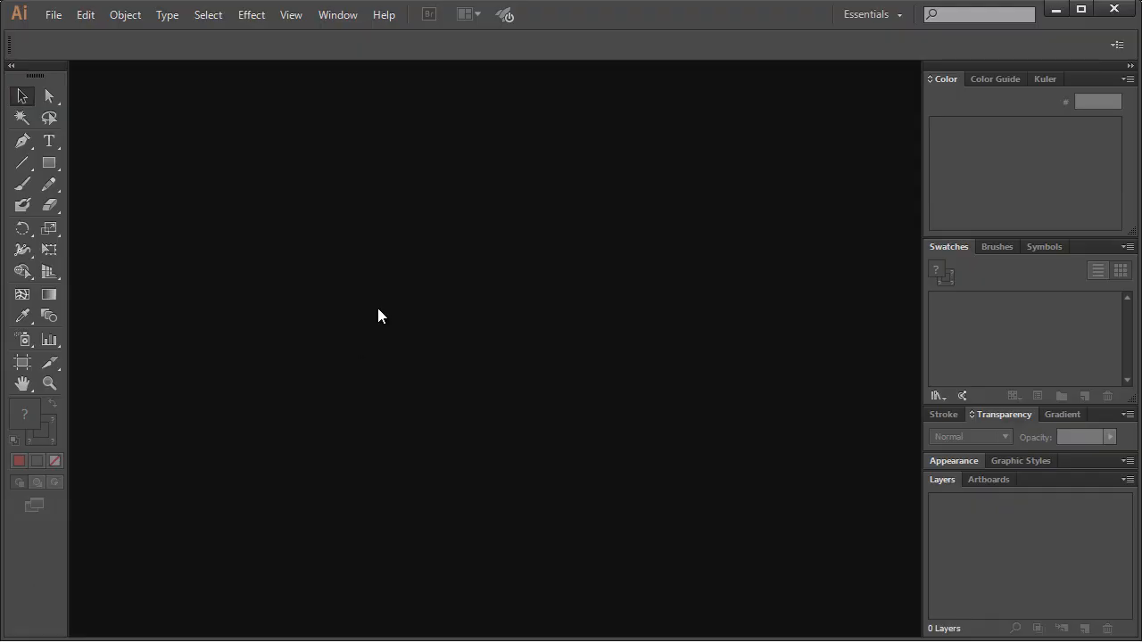
- Switch to Illustrator and create a new document 860 pt wide and 500 pt high
left_click(55, 16)
left_click(67, 34)
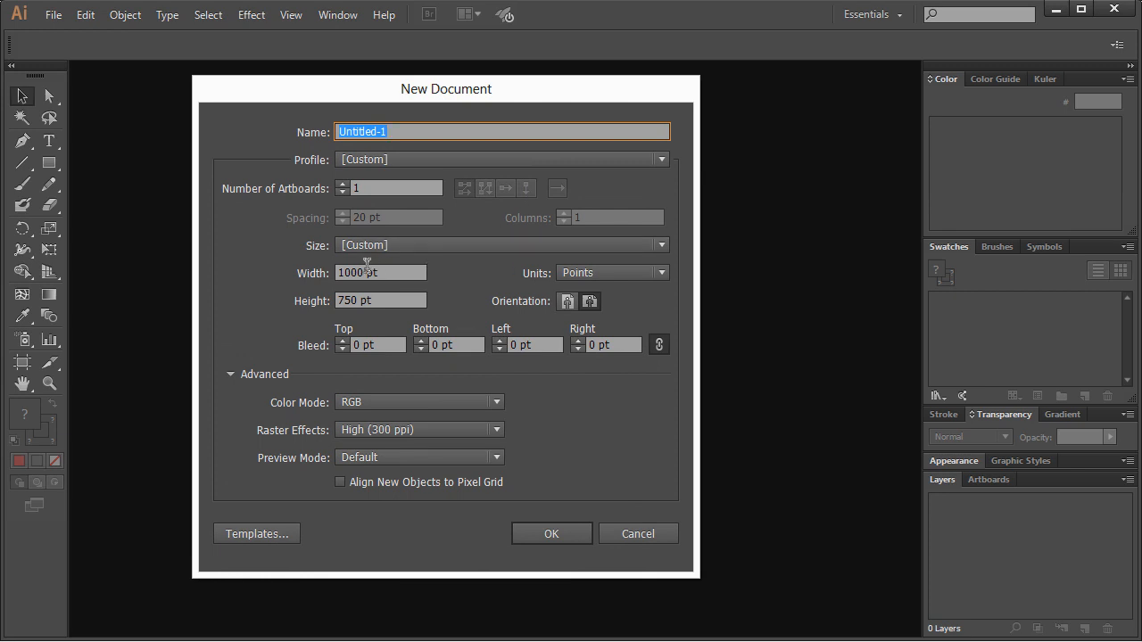
double_click(361, 272)
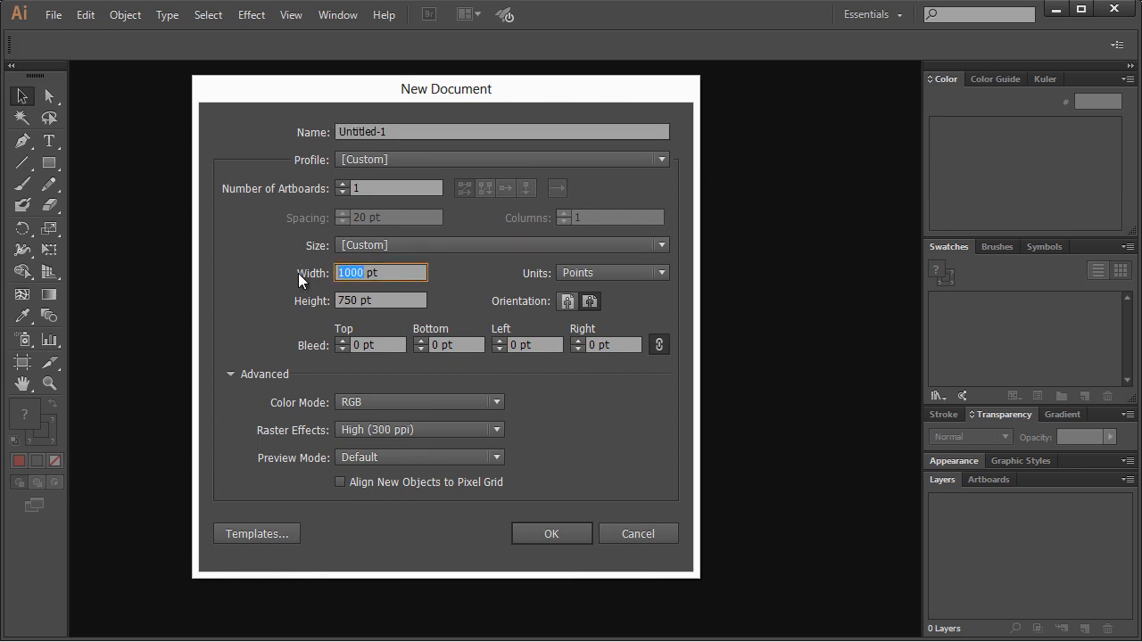
type("860")
key("Tab")
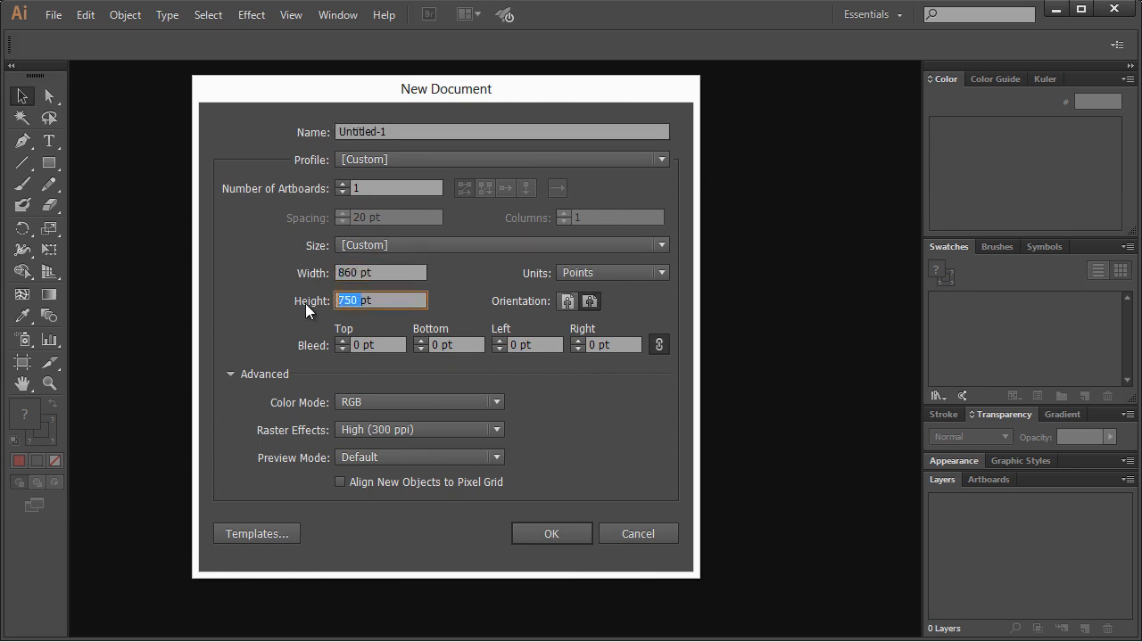
type("500")
left_click(575, 534)
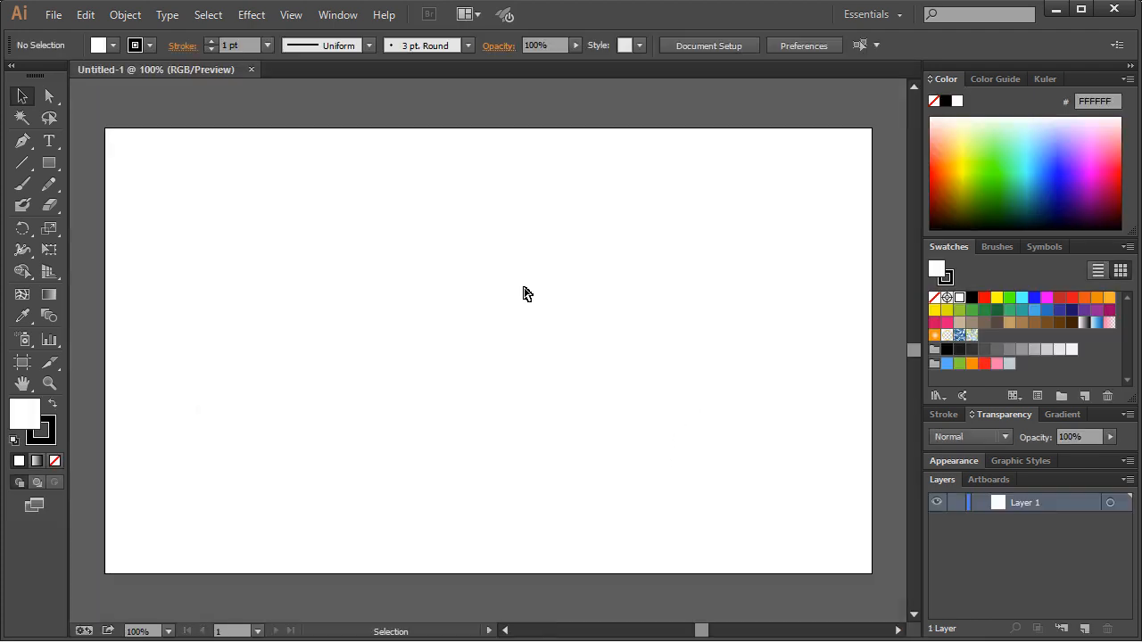
- Add a point text object reading "D d" near the middle of the artboard
left_click_drag(479, 261, 555, 391)
left_click(49, 141)
left_click(413, 341)
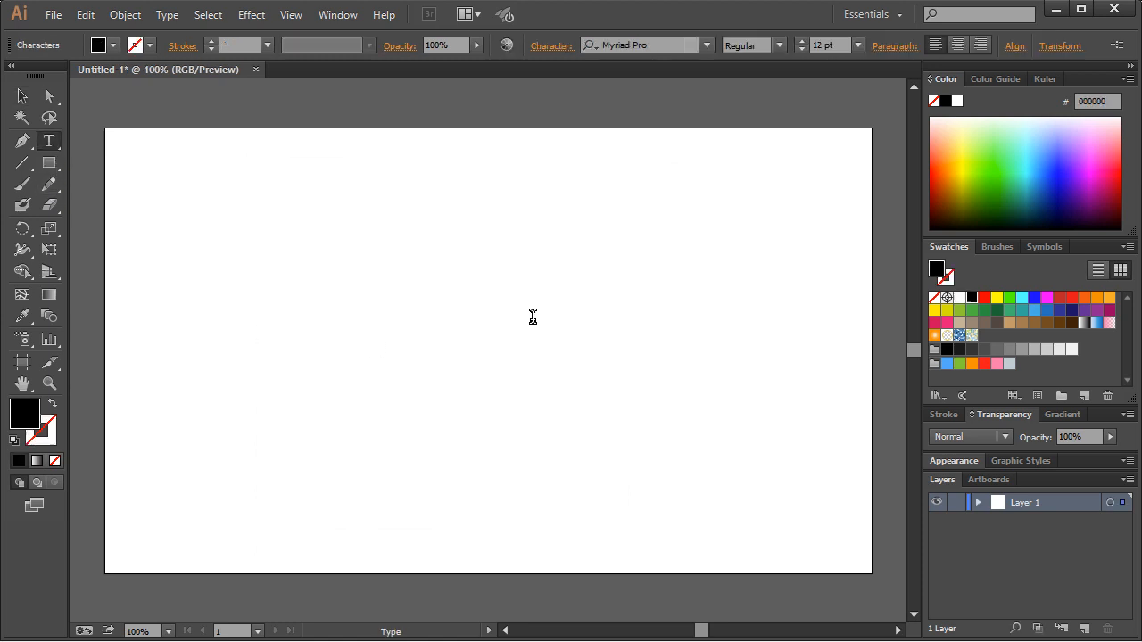
type("Dd")
- Scale the "D d" text up to about 203 pt and position it around the artboard's centre
left_click(24, 100)
left_click_drag(427, 345, 615, 483)
left_click_drag(518, 395, 482, 358)
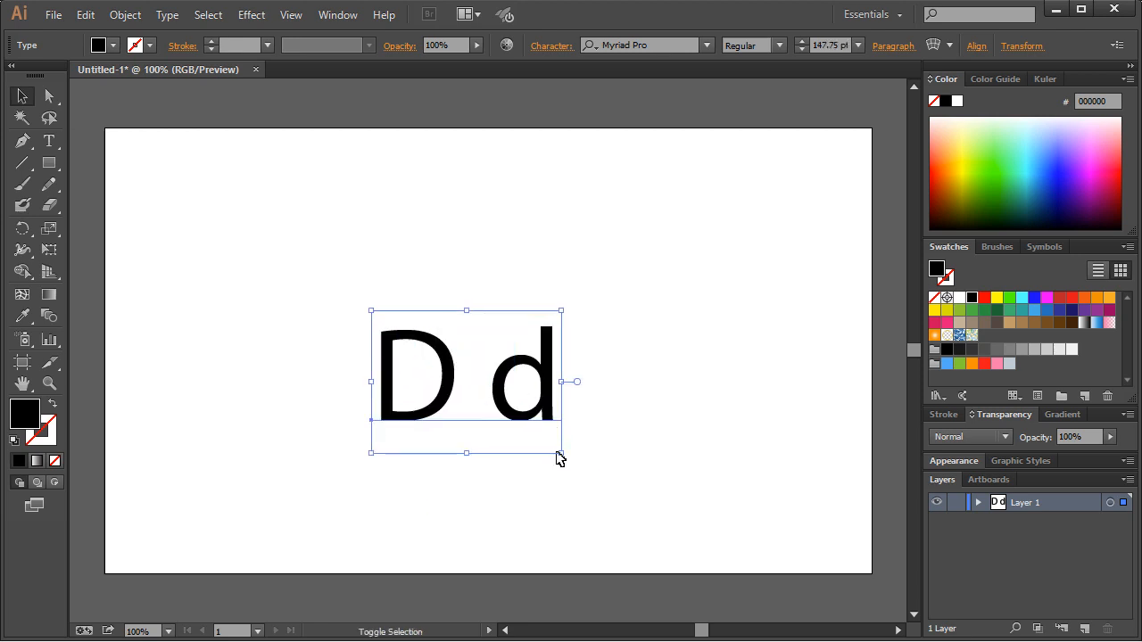
left_click_drag(558, 457, 642, 479)
left_click_drag(518, 420, 490, 365)
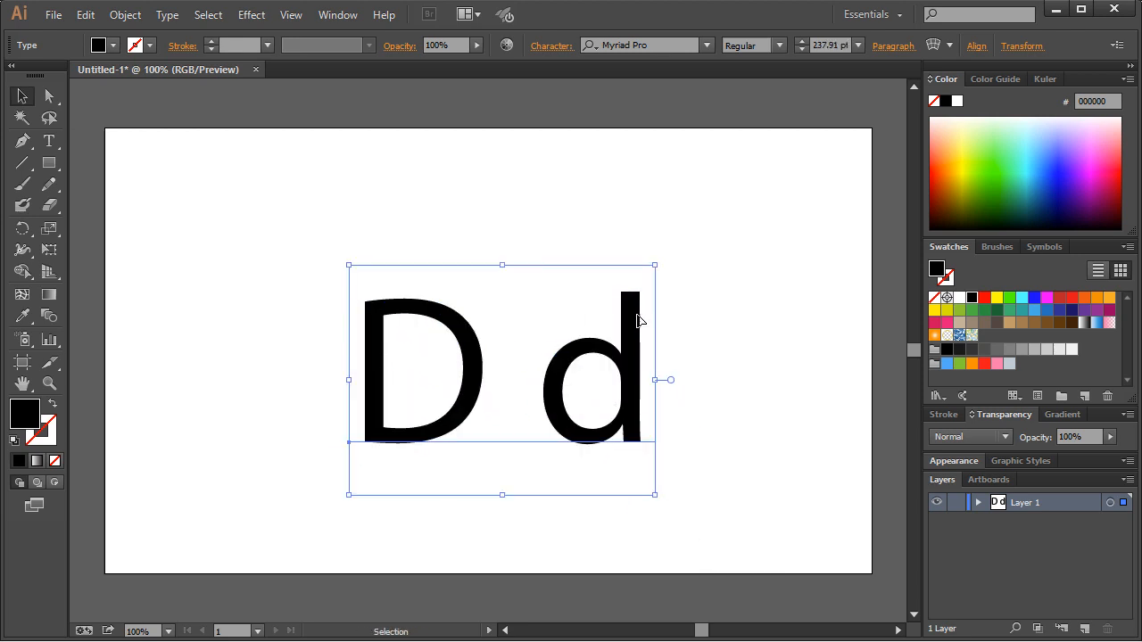
left_click_drag(658, 268, 633, 281)
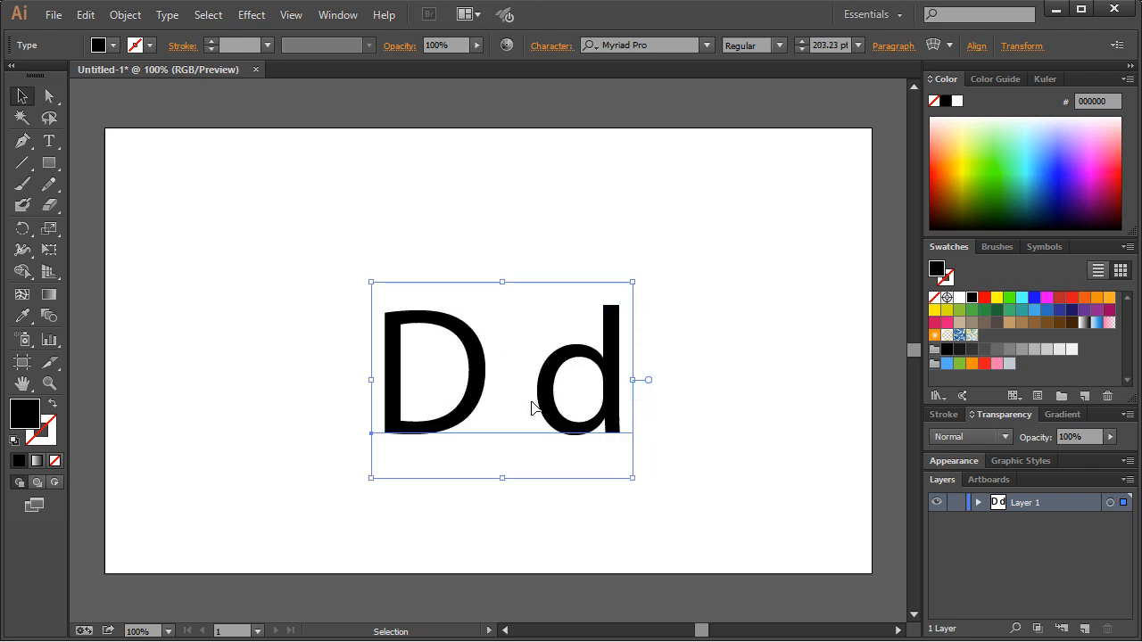
- Try successive fonts on the "D d" text, settle on Postface Medium, and move the text slightly up and to the left
left_click(715, 323)
left_click(614, 375)
left_click(669, 43)
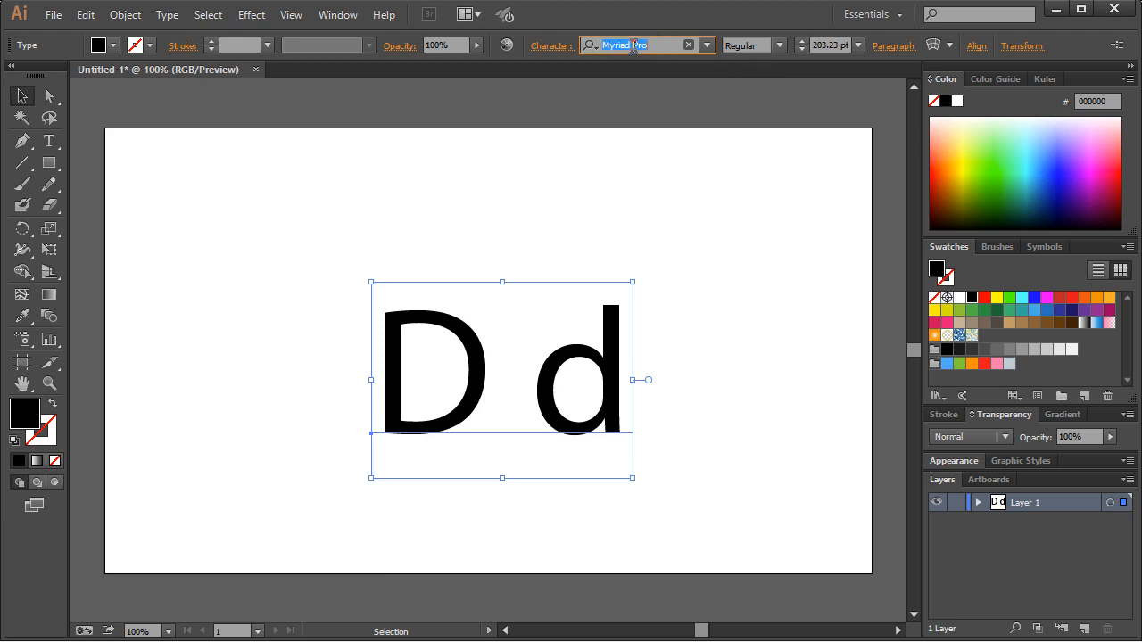
key("Down")
key("Down")
key("Down")
key("Down")
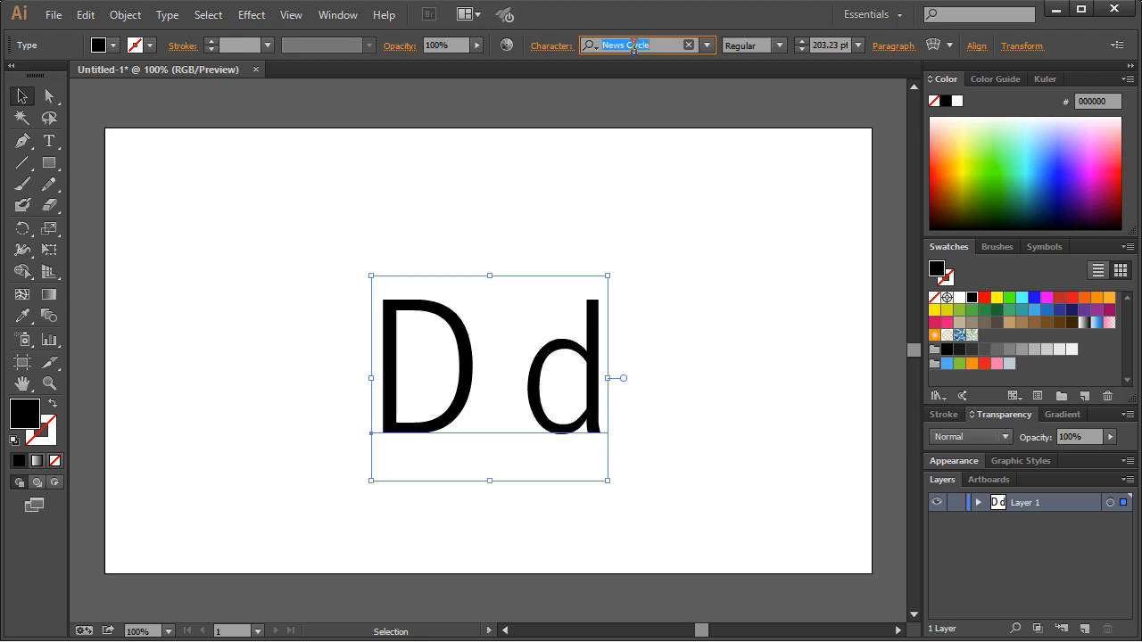
key("Down")
key("Down")
key("Down")
key("Down")
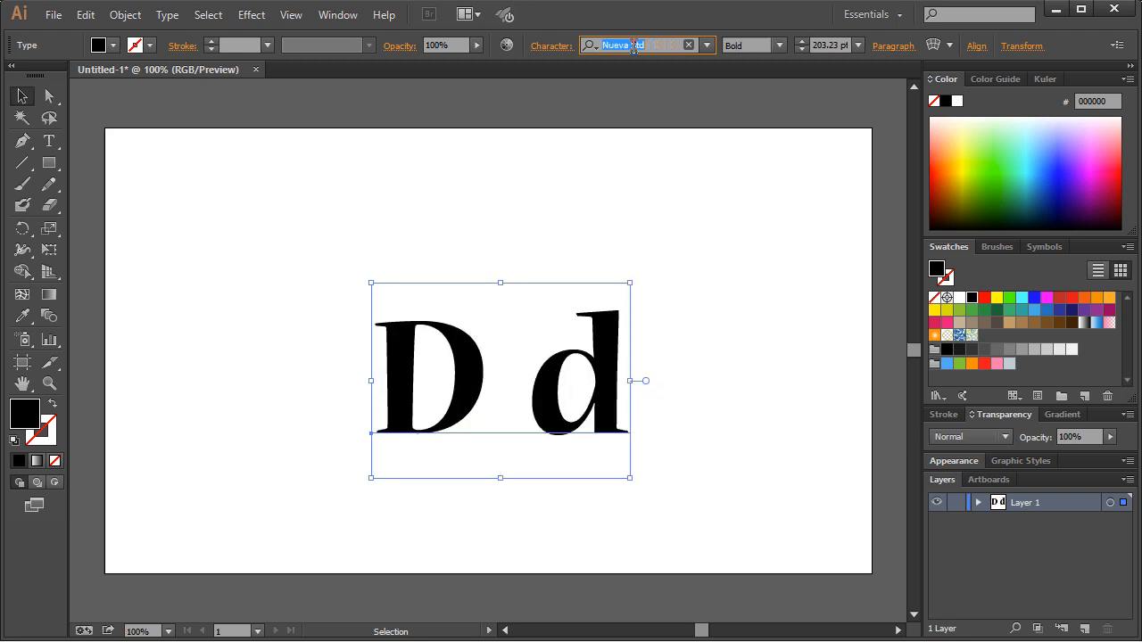
key("Down")
key("Down")
key("Down")
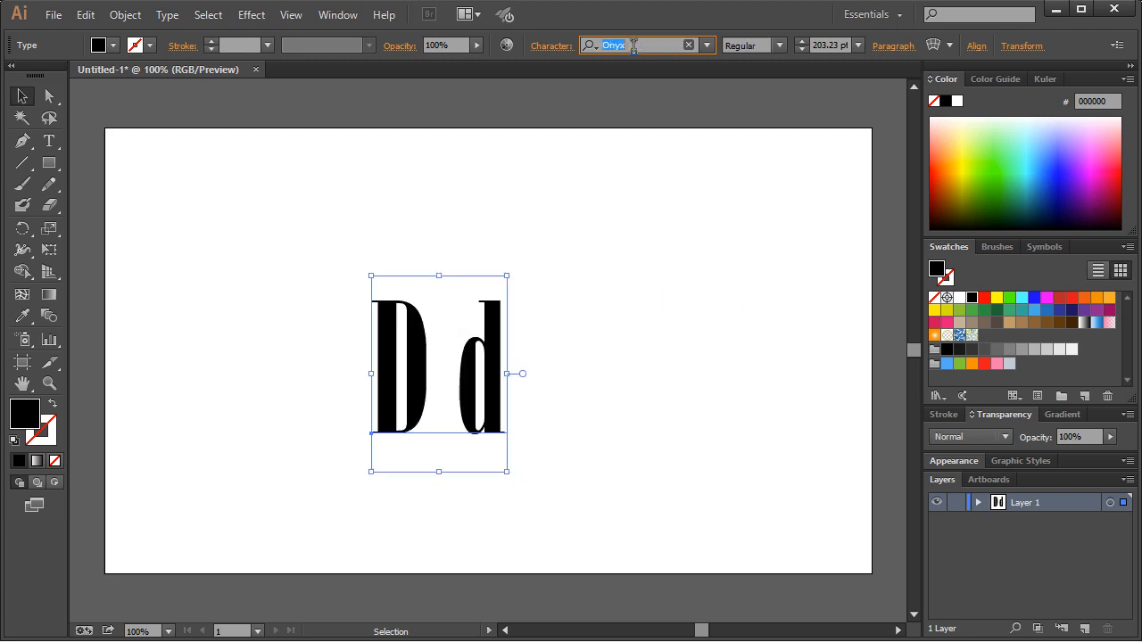
key("Down")
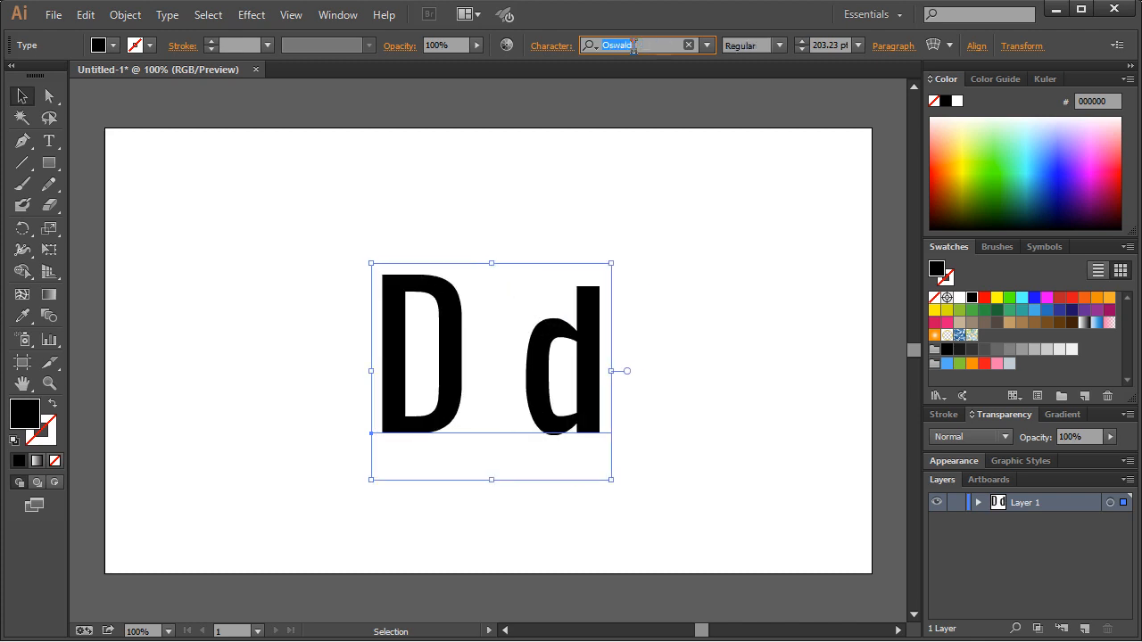
key("Down")
key("Down")
key("Down")
key("Down")
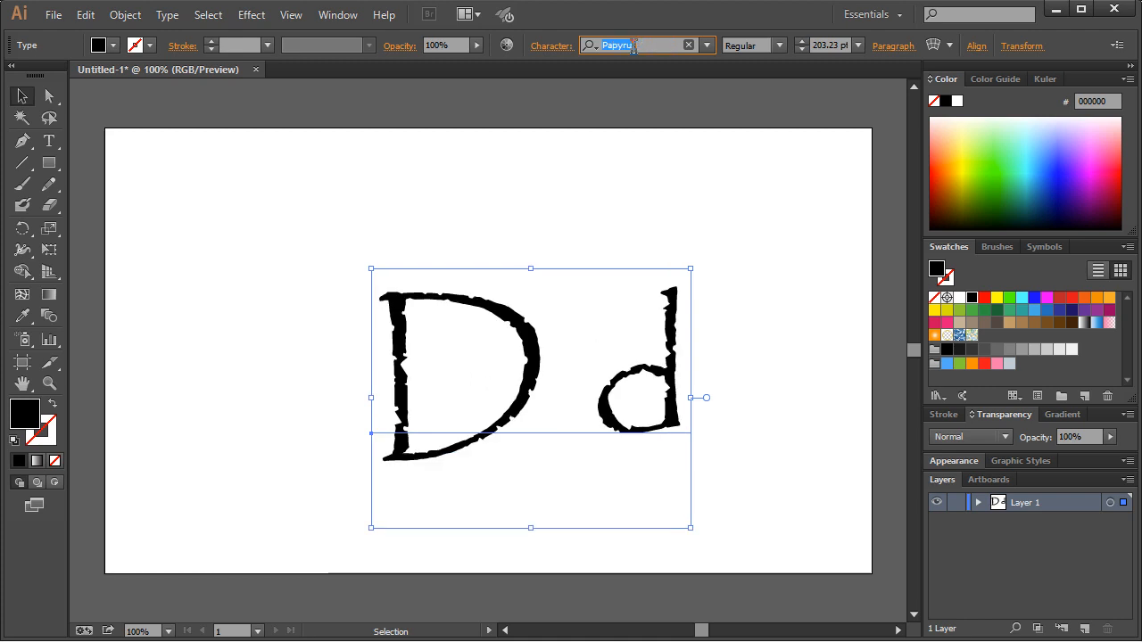
key("Down")
key("Down")
key("Down")
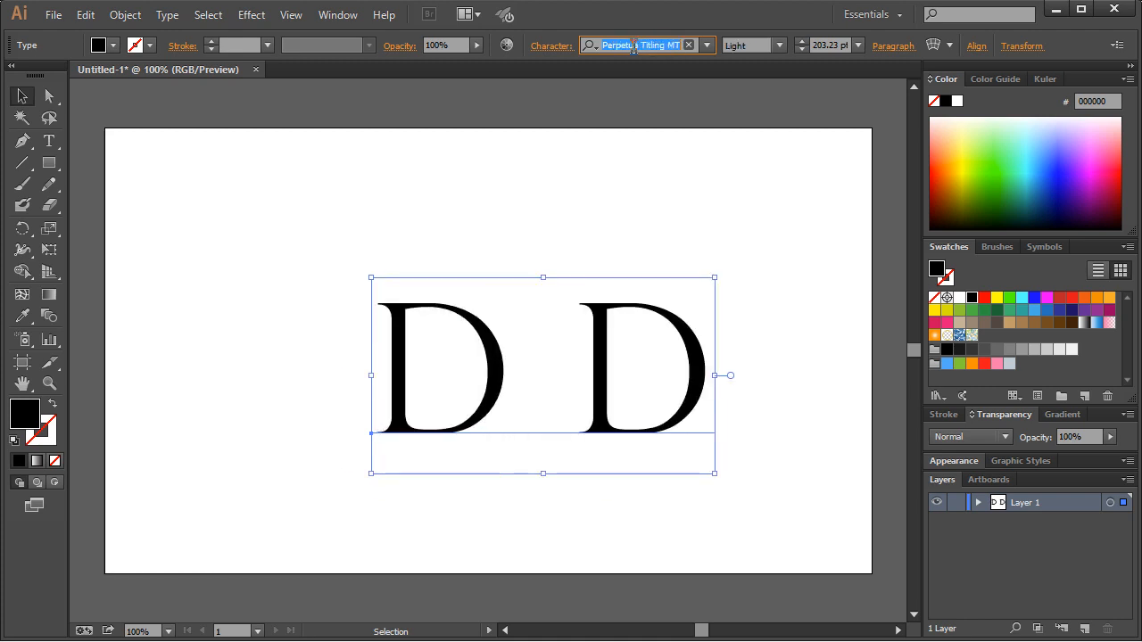
key("Down")
key("Down")
key("Down")
key("Down")
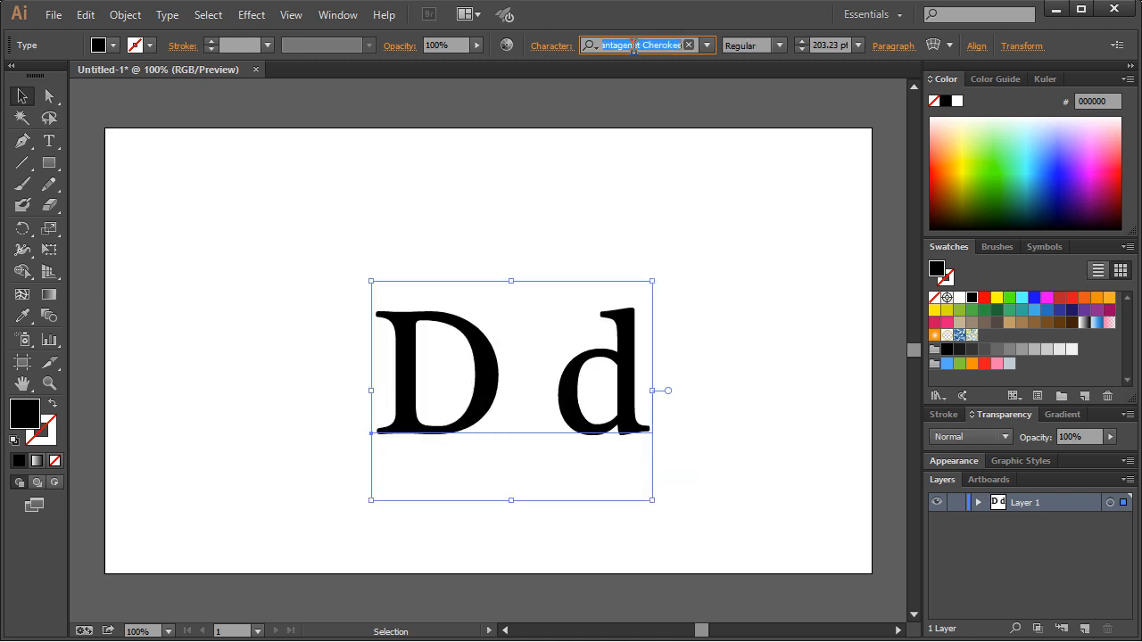
key("Down")
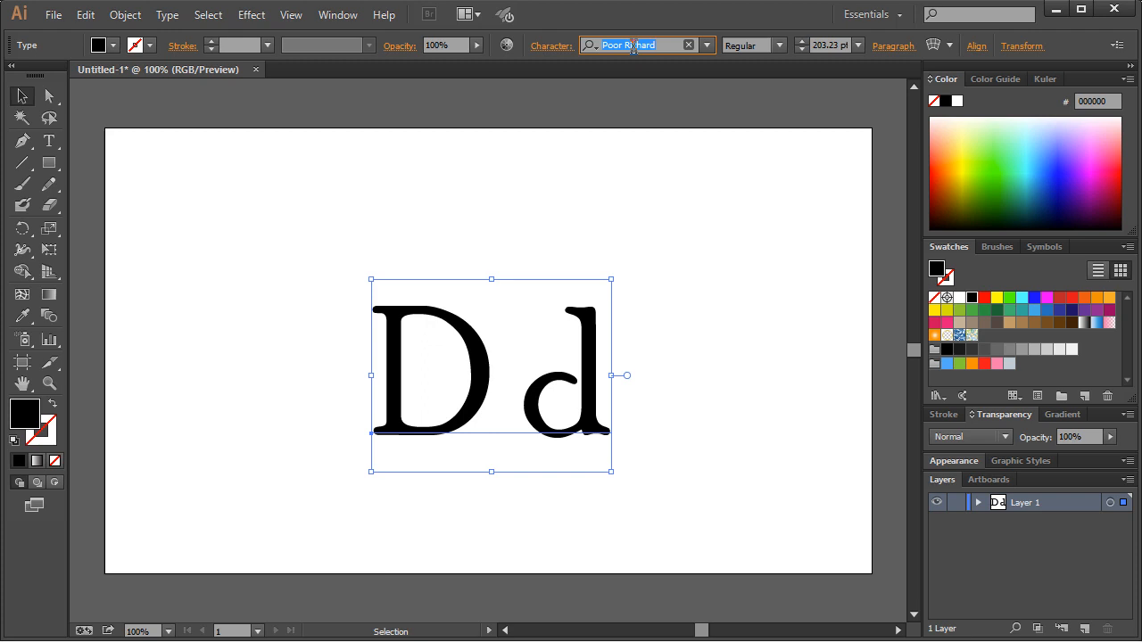
key("Down")
key("Down")
key("Down")
key("Up")
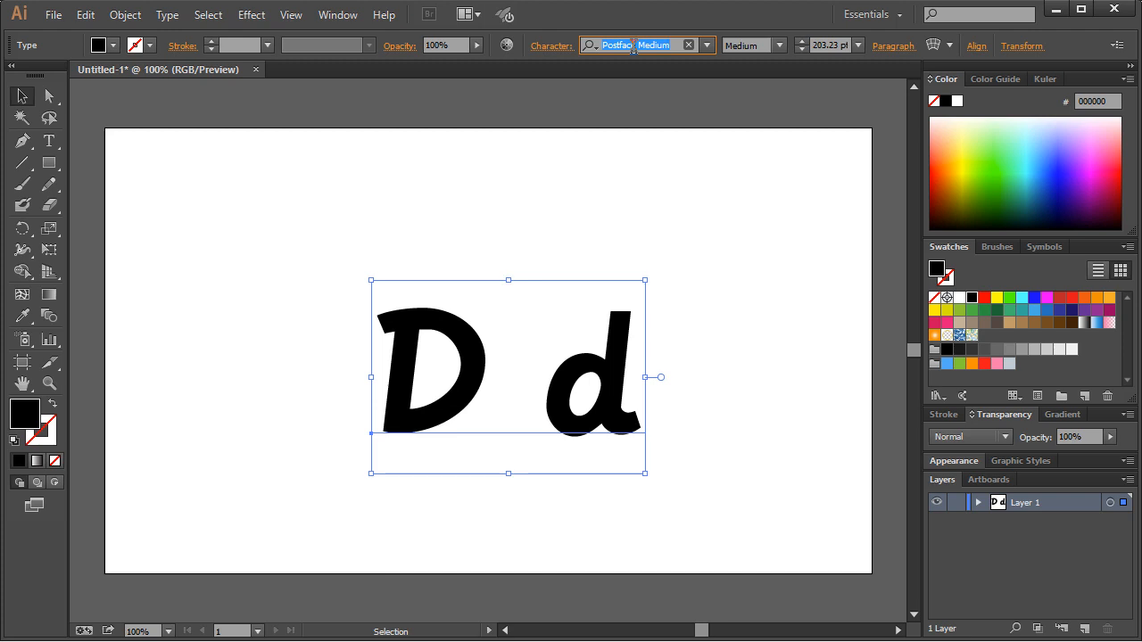
left_click(724, 258)
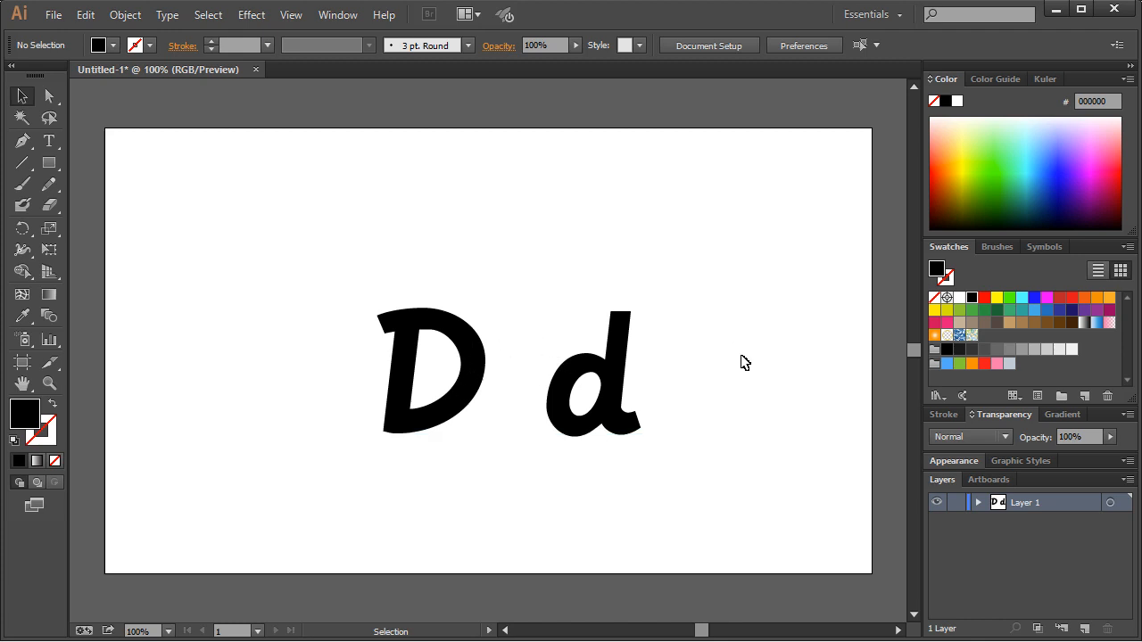
left_click_drag(608, 415, 593, 397)
left_click(683, 324)
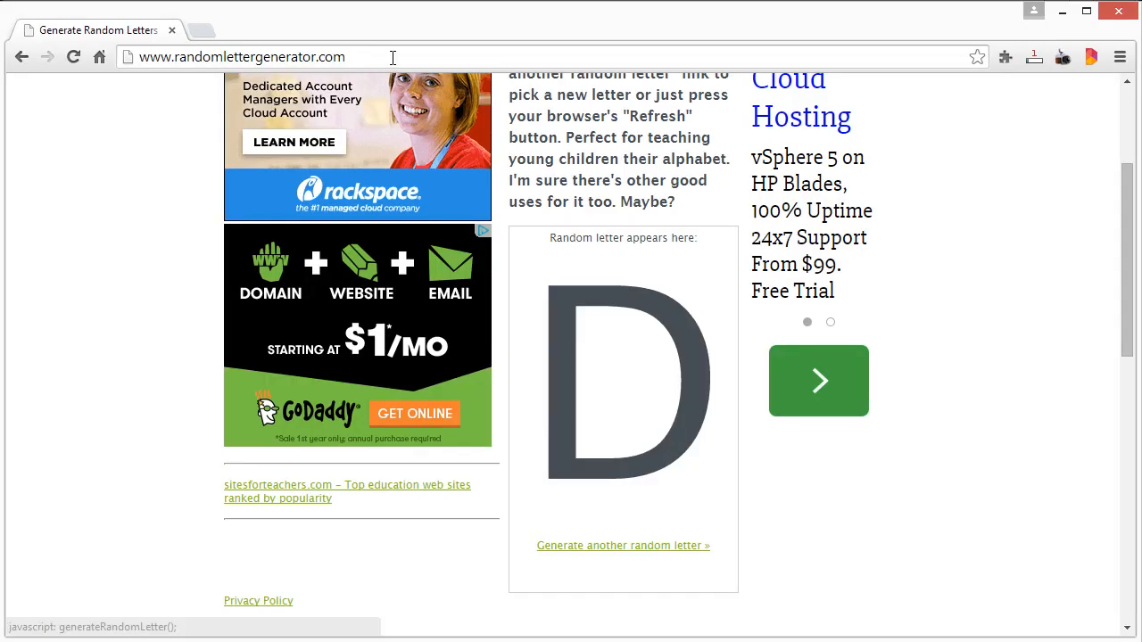
- Switch to the browser, open images.google.com and search for "dog"
left_click(393, 57)
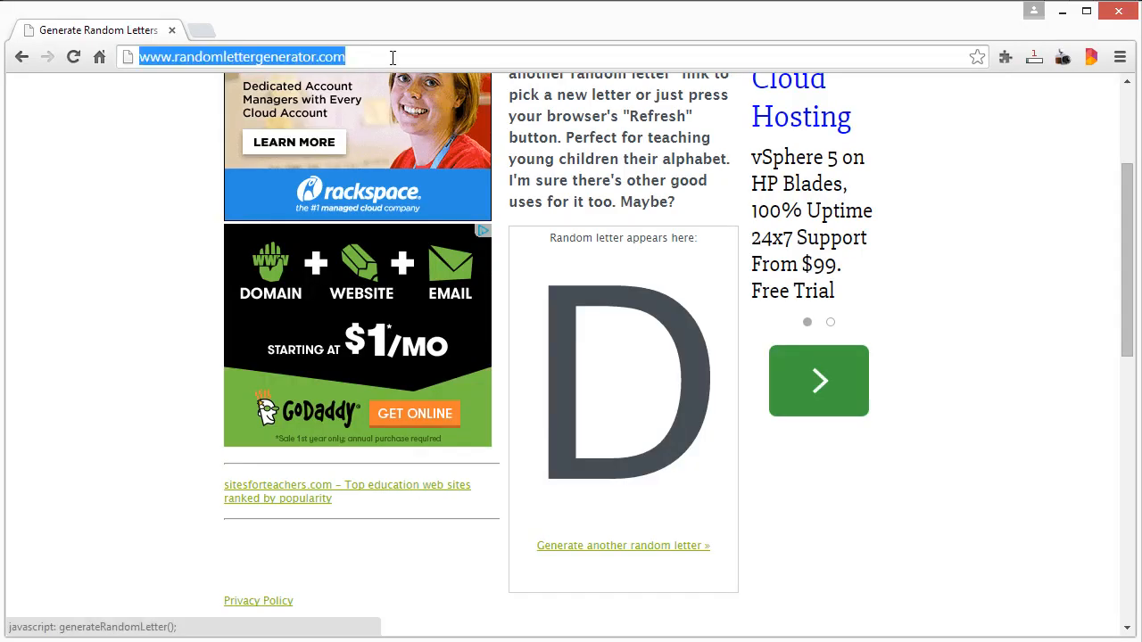
type("images.google.com")
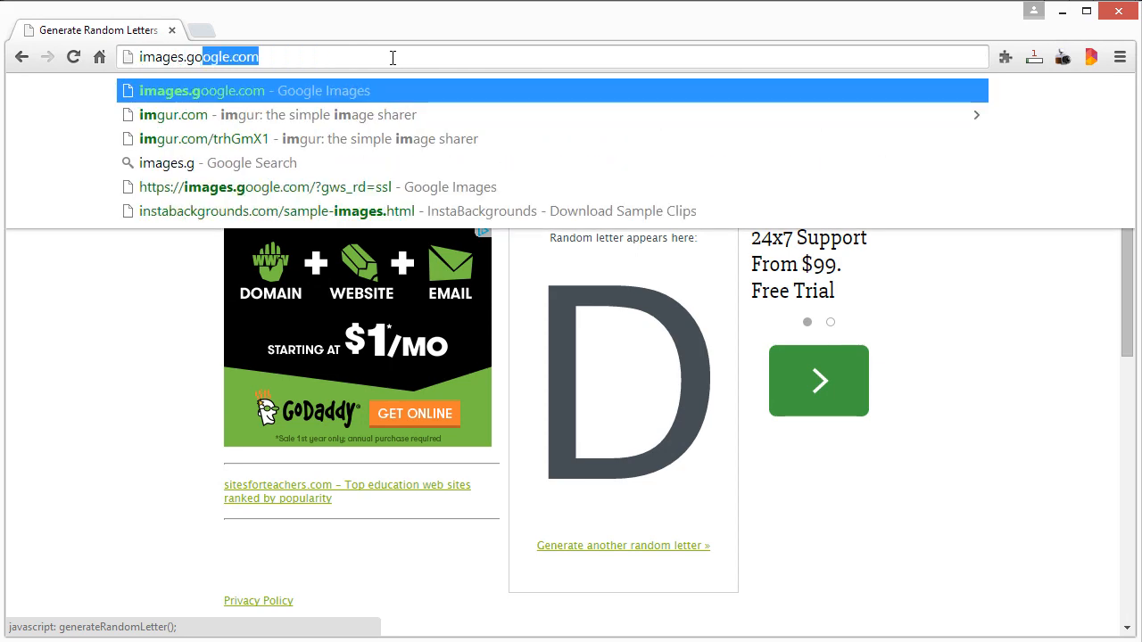
key("Return")
type("dog")
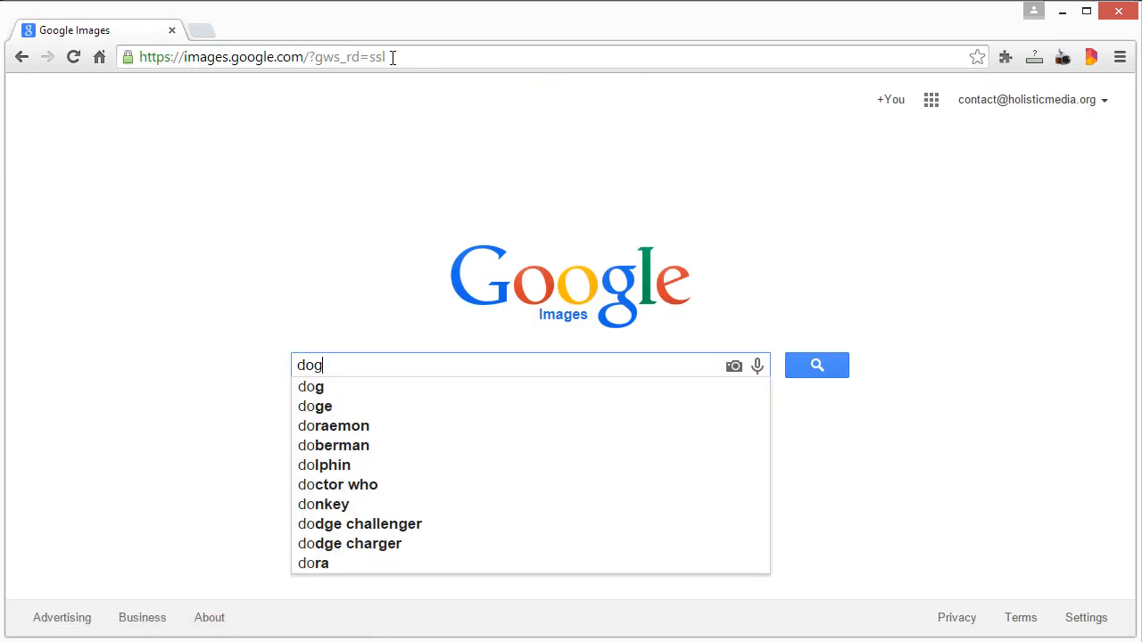
key("Return")
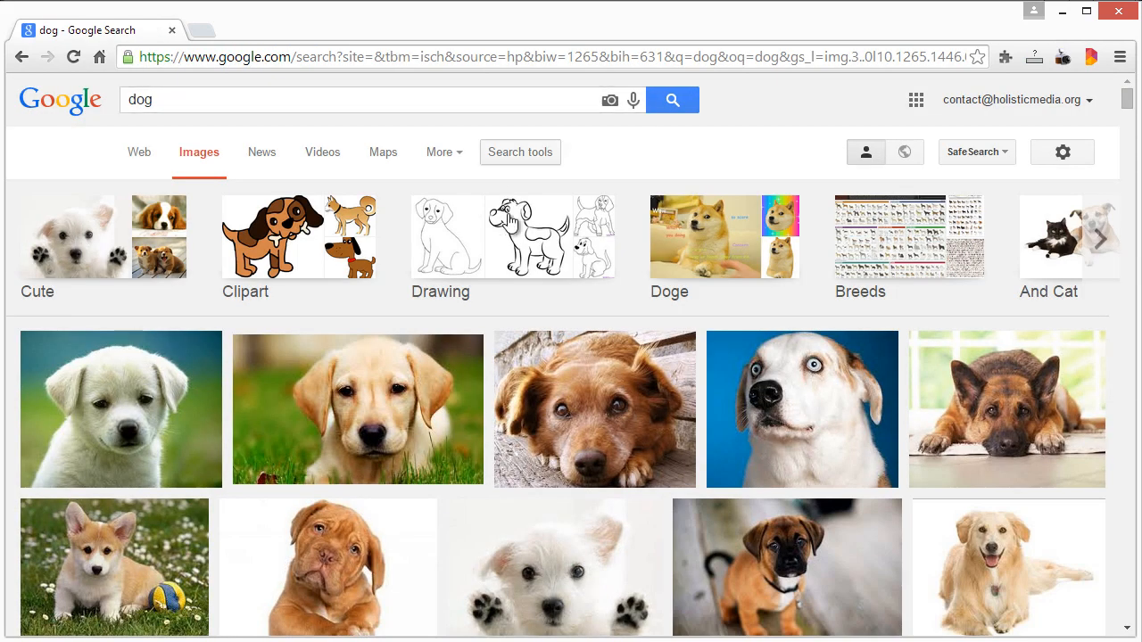
- Look through the dog image results for poses and shapes that could suit the letter D
scroll(501, 303, "down", 4)
scroll(503, 306, "down", 3)
scroll(523, 309, "down", 1)
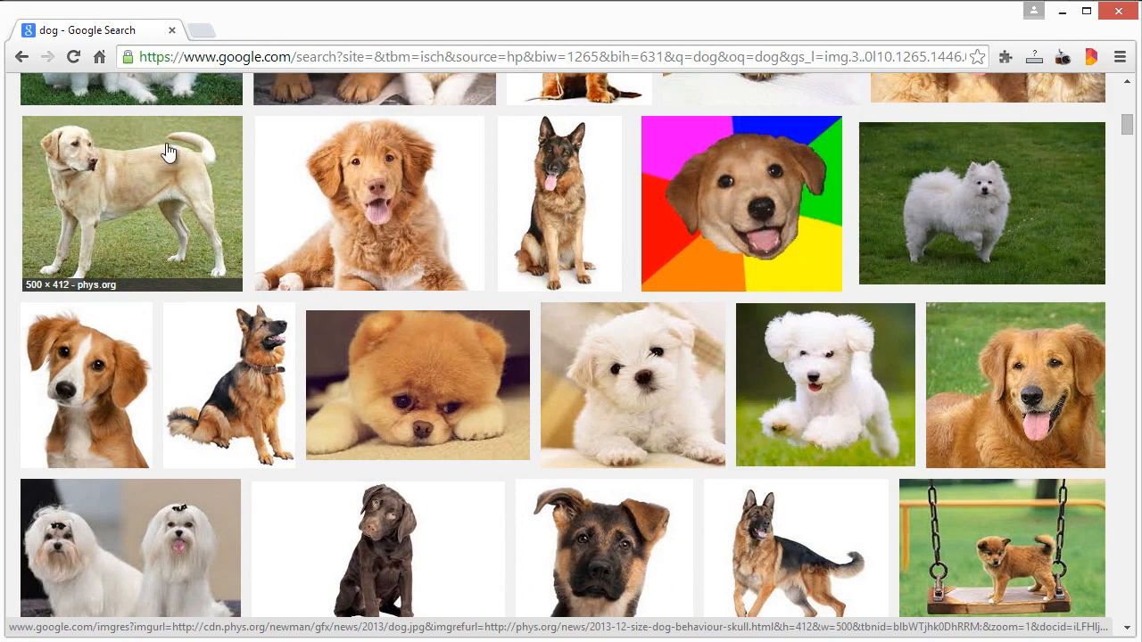
scroll(284, 284, "down", 5)
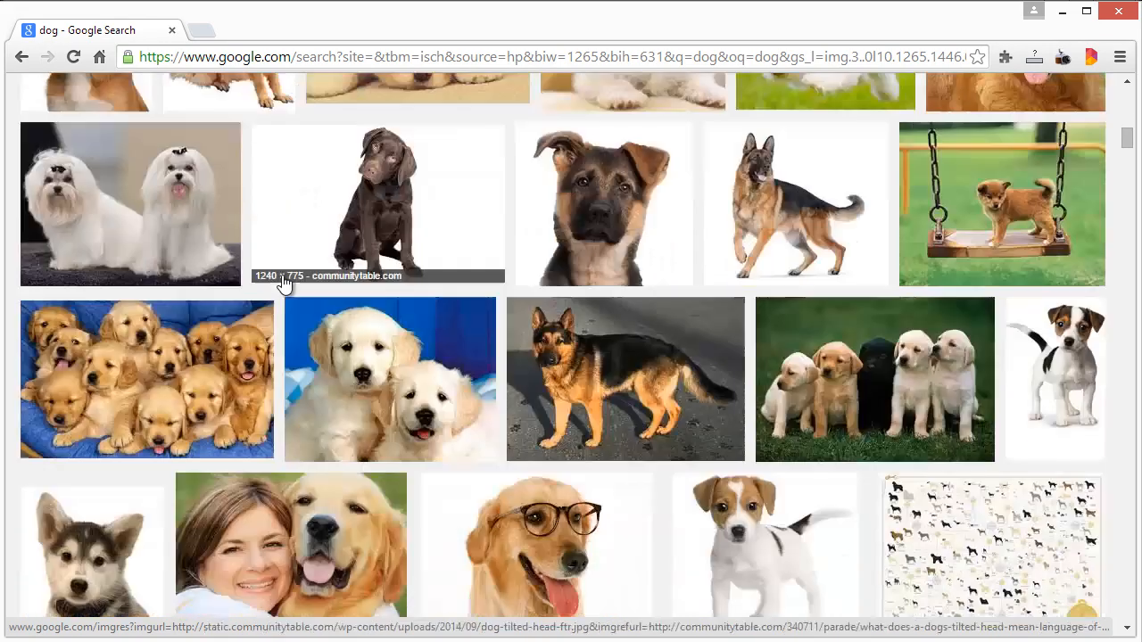
scroll(287, 288, "down", 2)
scroll(317, 295, "up", 1)
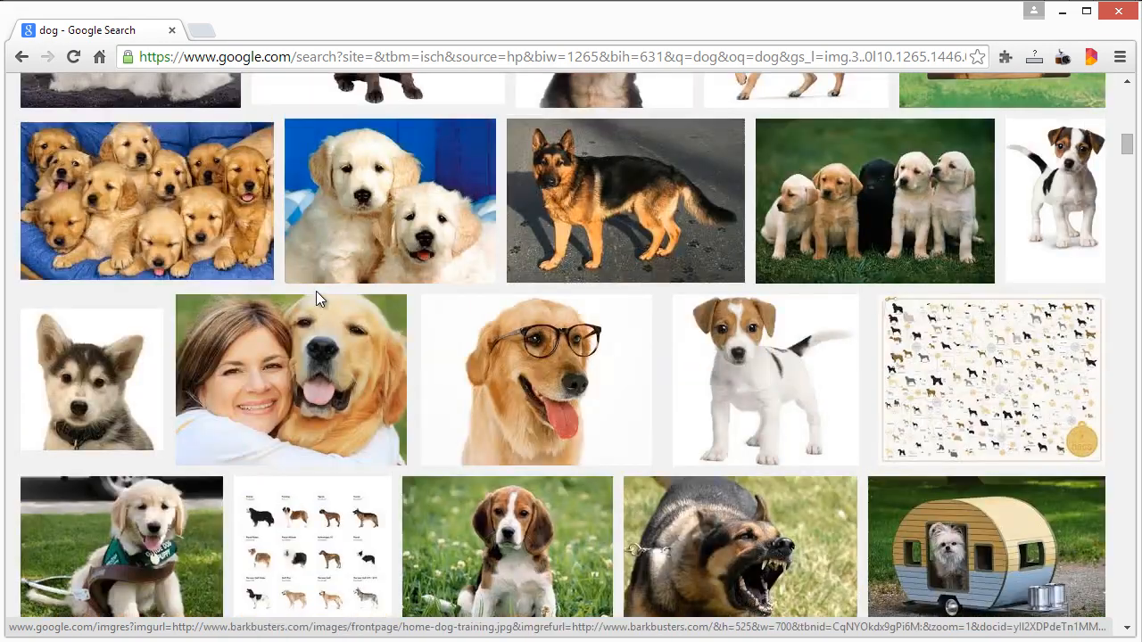
scroll(329, 298, "up", 1)
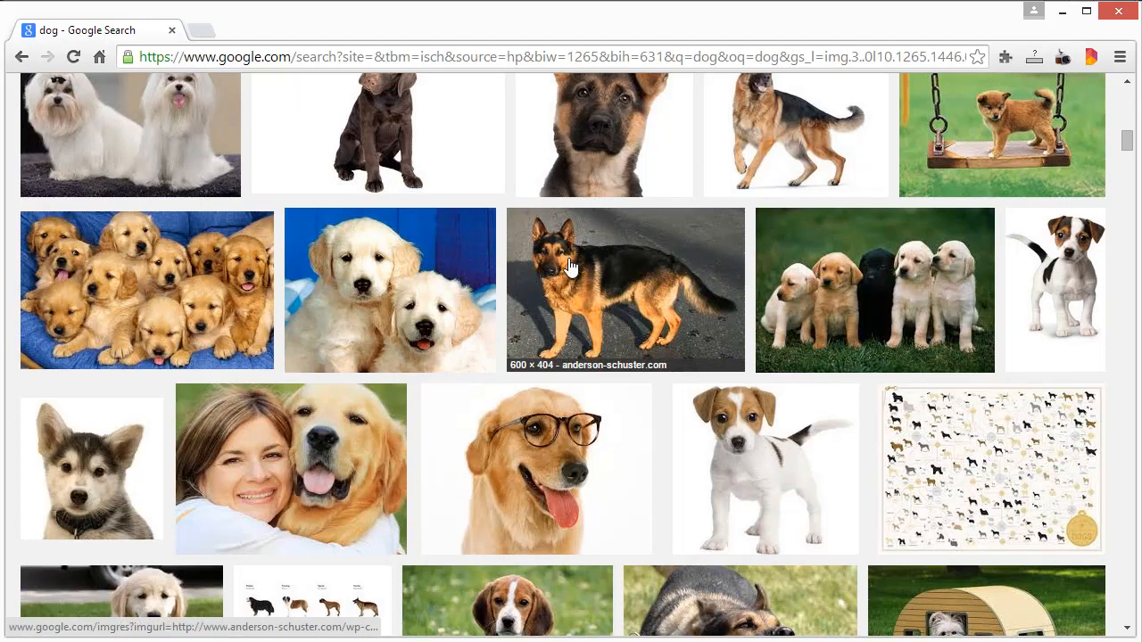
scroll(566, 268, "up", 1)
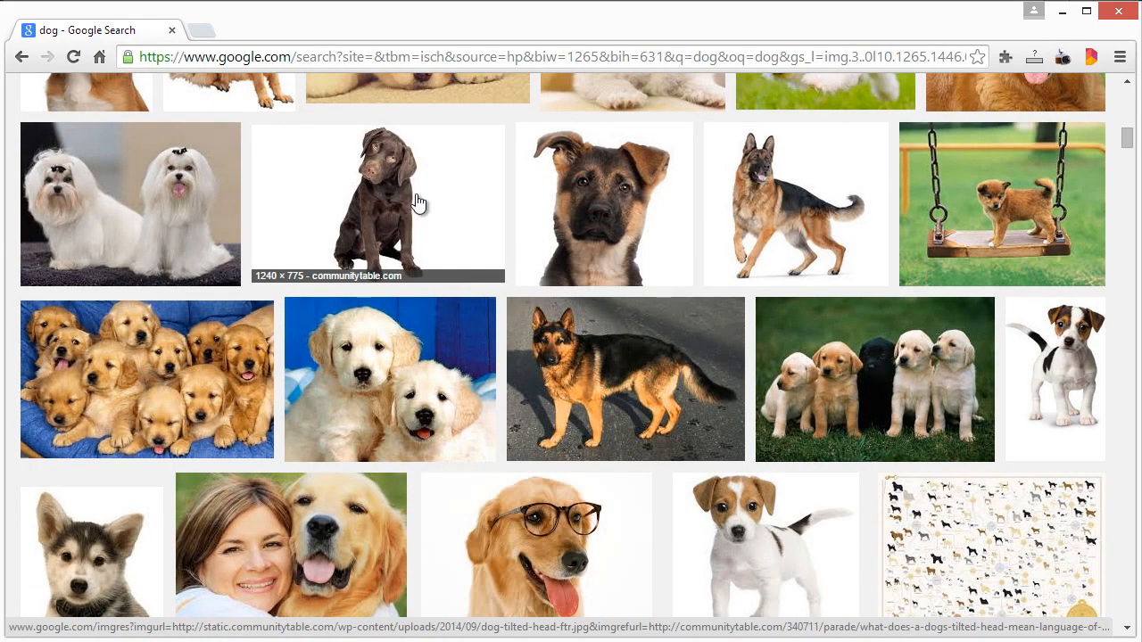
- Switch back to Illustrator and delete the uppercase D and the space from the text, keeping the lowercase d
left_click(1061, 12)
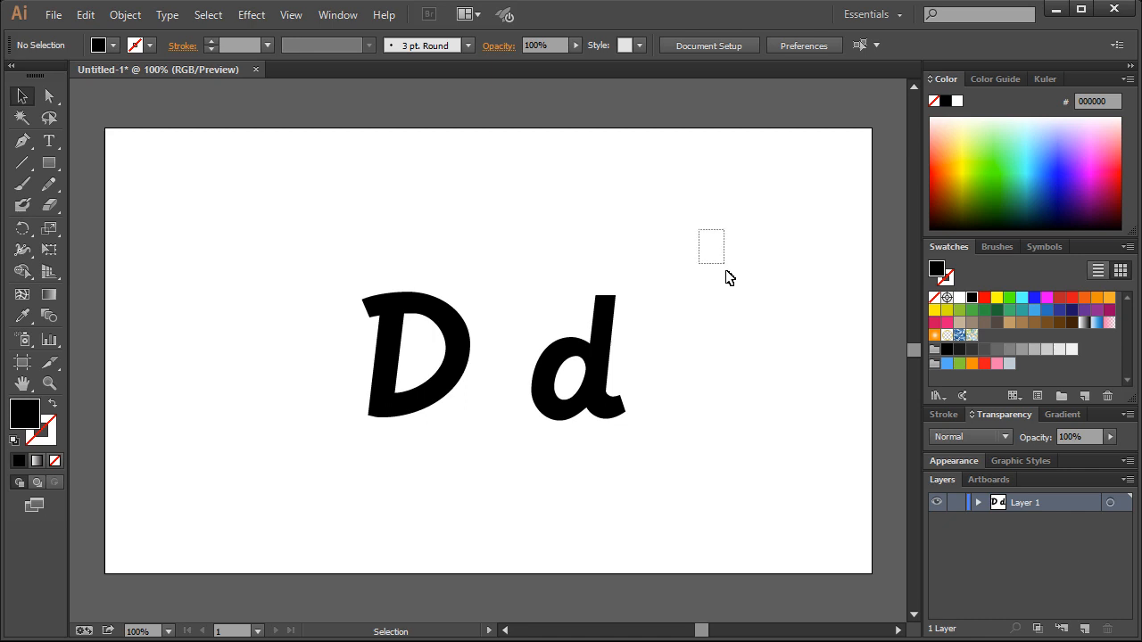
left_click(405, 348)
double_click(425, 356)
key("ctrl+a")
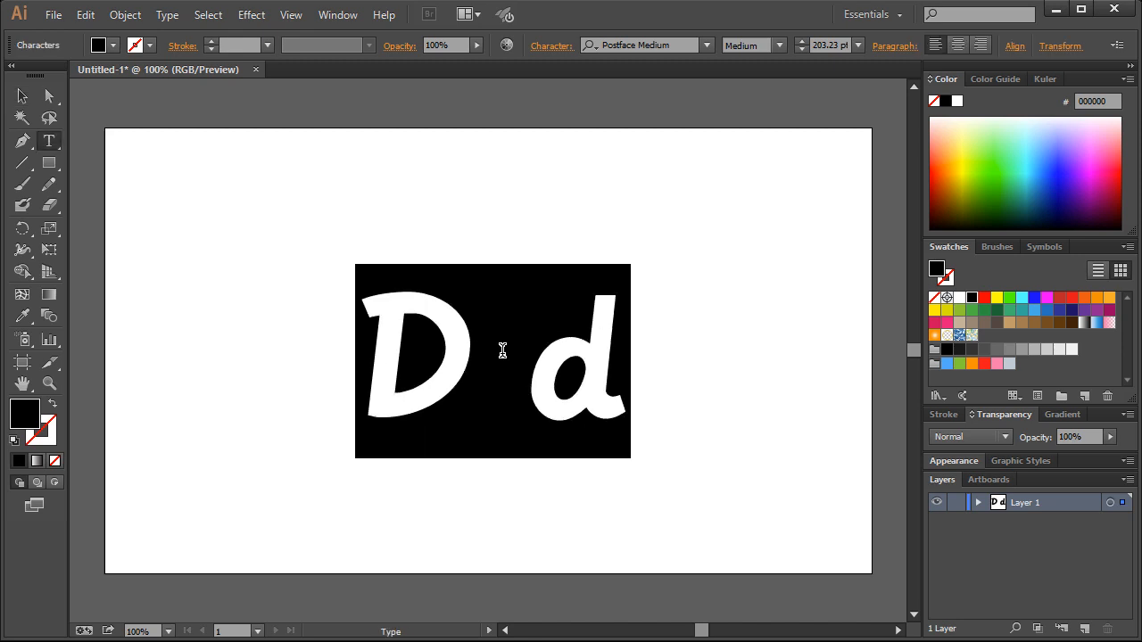
left_click(504, 350)
left_click_drag(526, 362, 331, 366)
key("BackSpace")
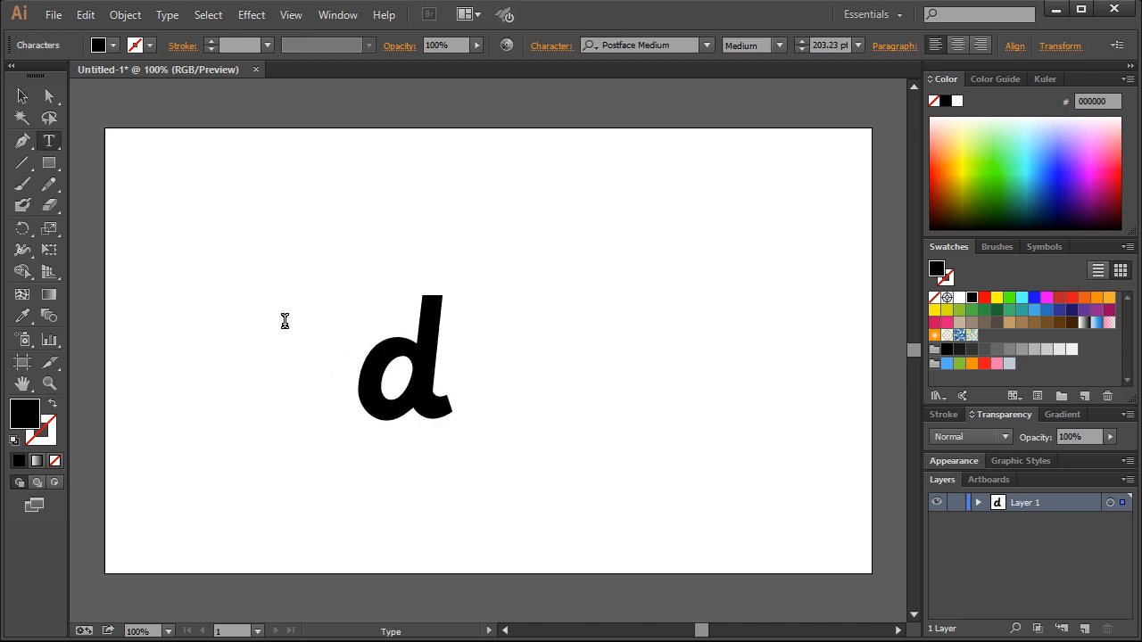
key("Escape")
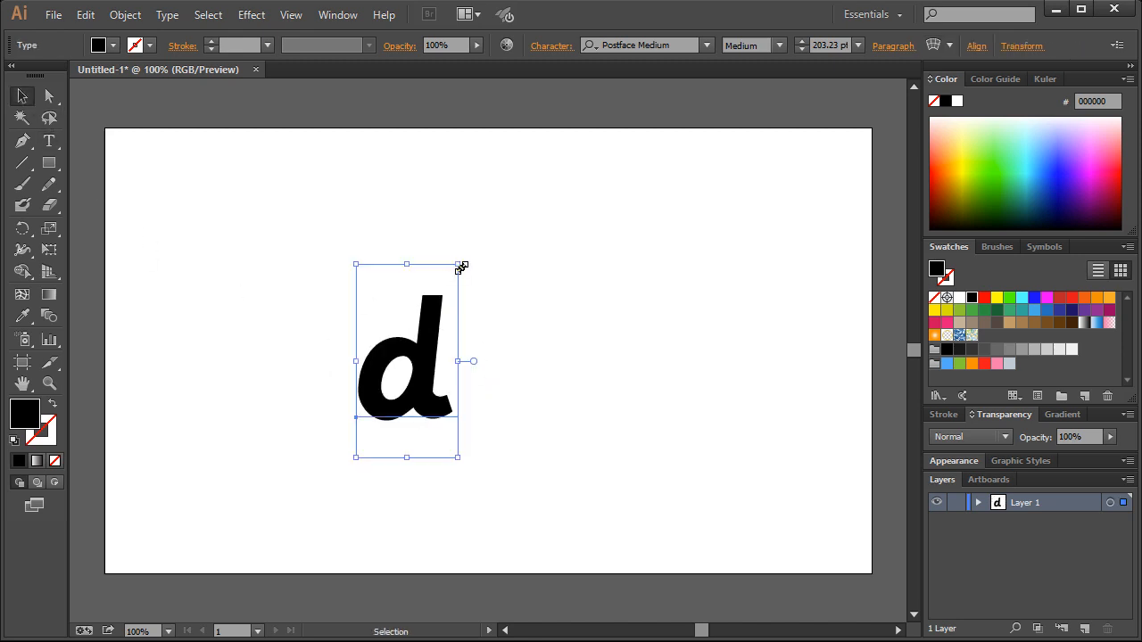
- Enlarge the lowercase d to about 265 pt and place it in the middle of the artboard
left_click_drag(459, 265, 527, 205)
left_click_drag(401, 350, 469, 369)
mouse_move(470, 369)
left_mouse_down()
mouse_move(482, 377)
mouse_move(467, 371)
left_mouse_up()
left_click_drag(553, 226, 564, 212)
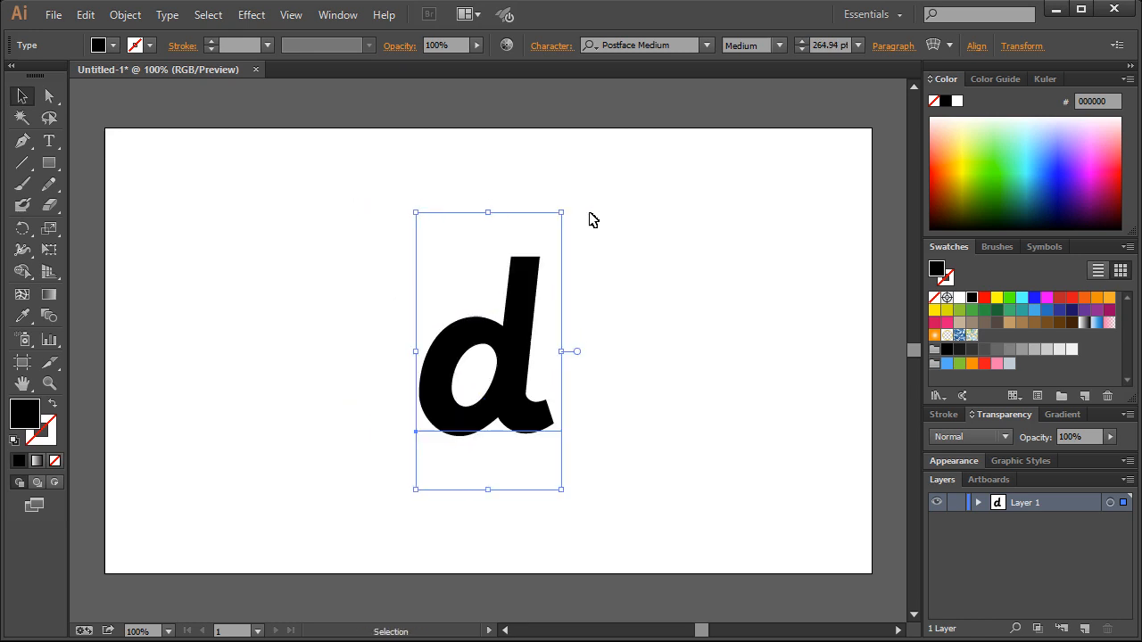
- Move the lowercase d slightly to the left on the artboard
left_click(639, 250)
left_click_drag(520, 346, 502, 347)
left_click(674, 335)
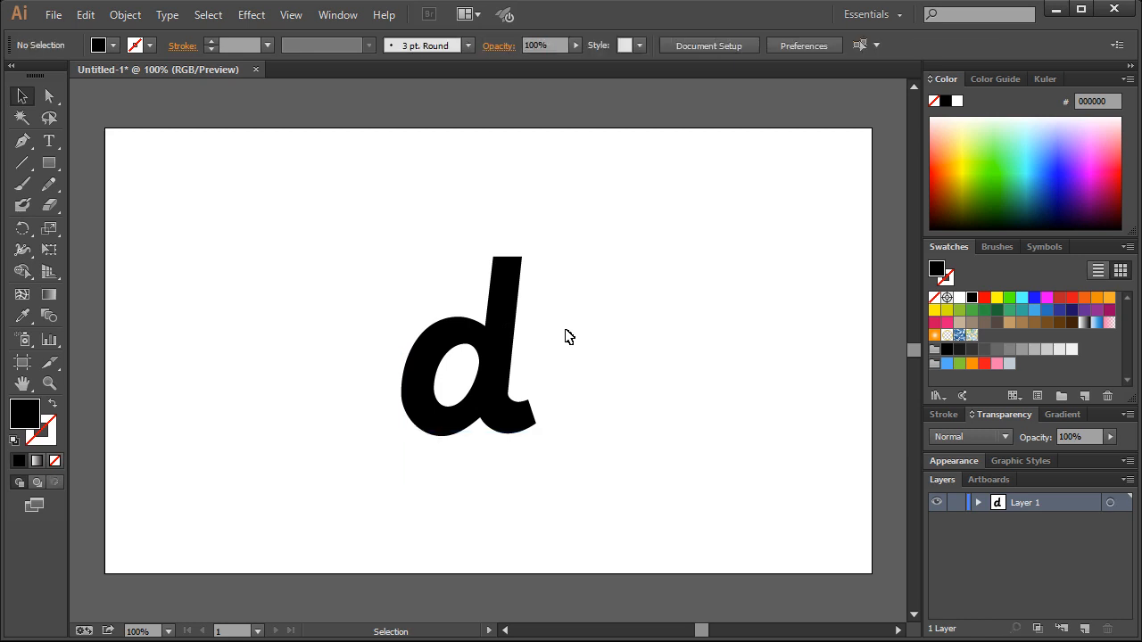
- Draw a curved open tail path with the Pen tool from the foot of the d, sweeping out to the right and upward
left_click(22, 141)
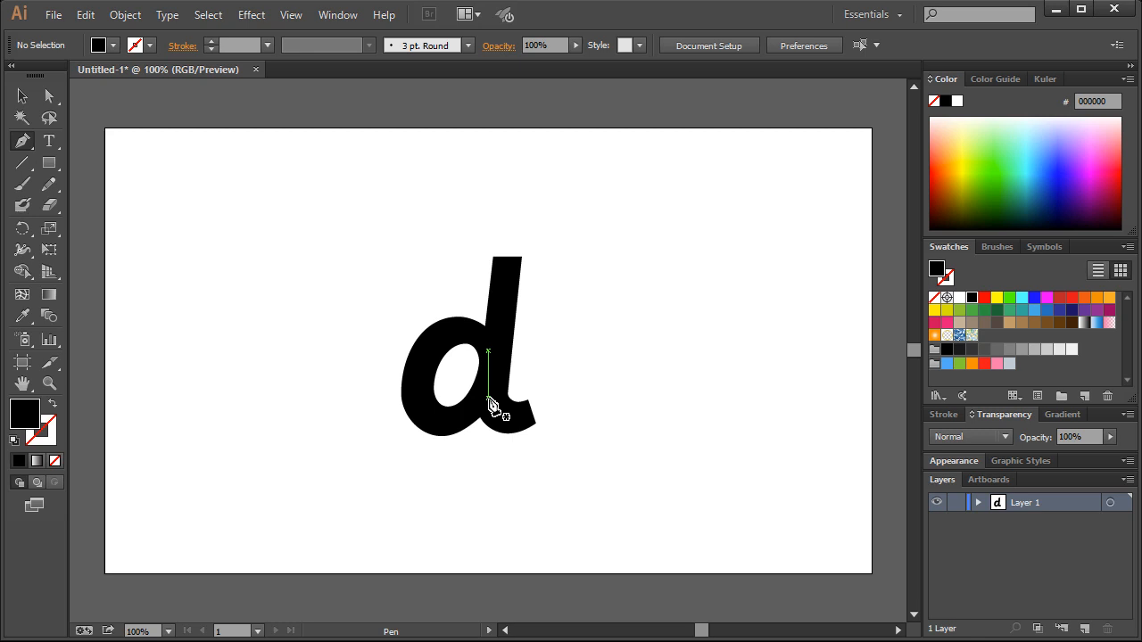
left_click(487, 397)
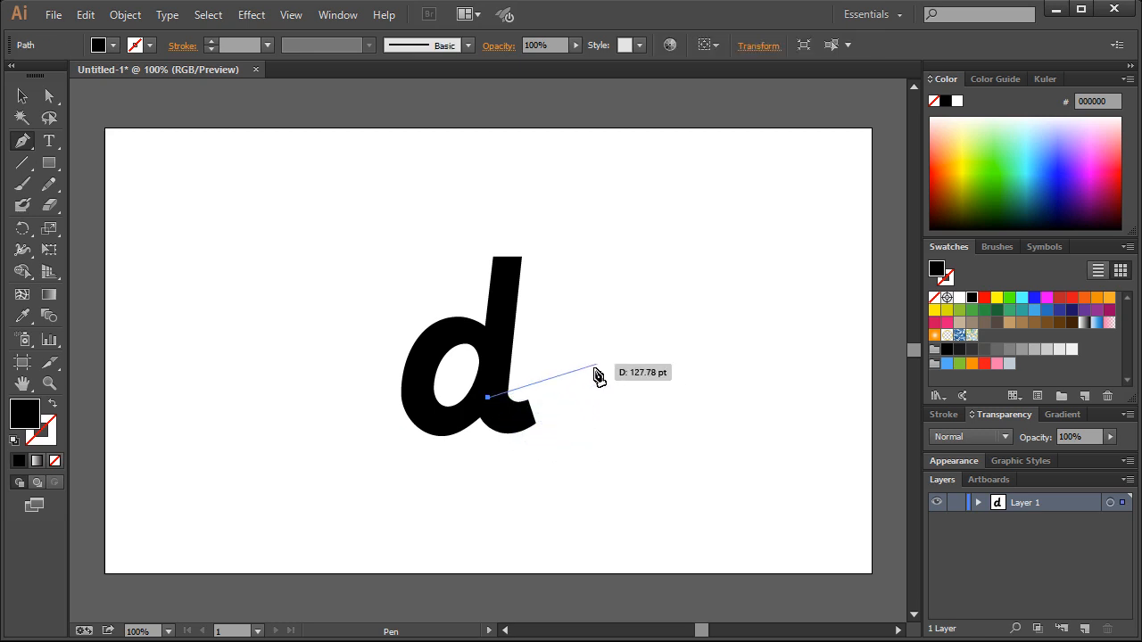
left_click_drag(564, 375, 601, 306)
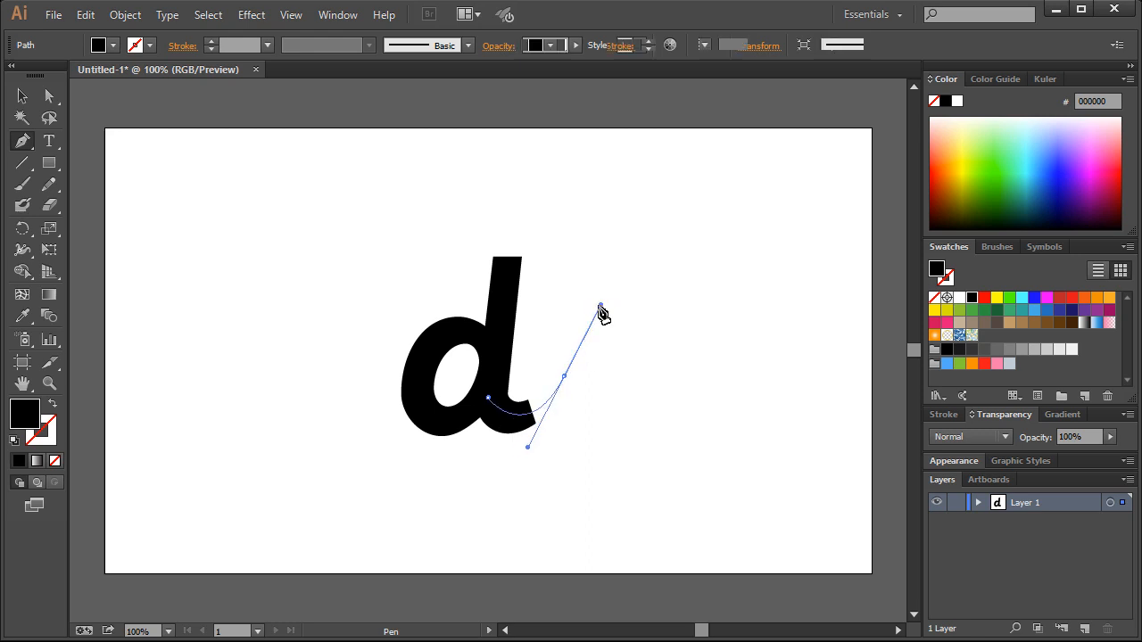
left_click_drag(564, 376, 585, 340)
left_click(550, 297)
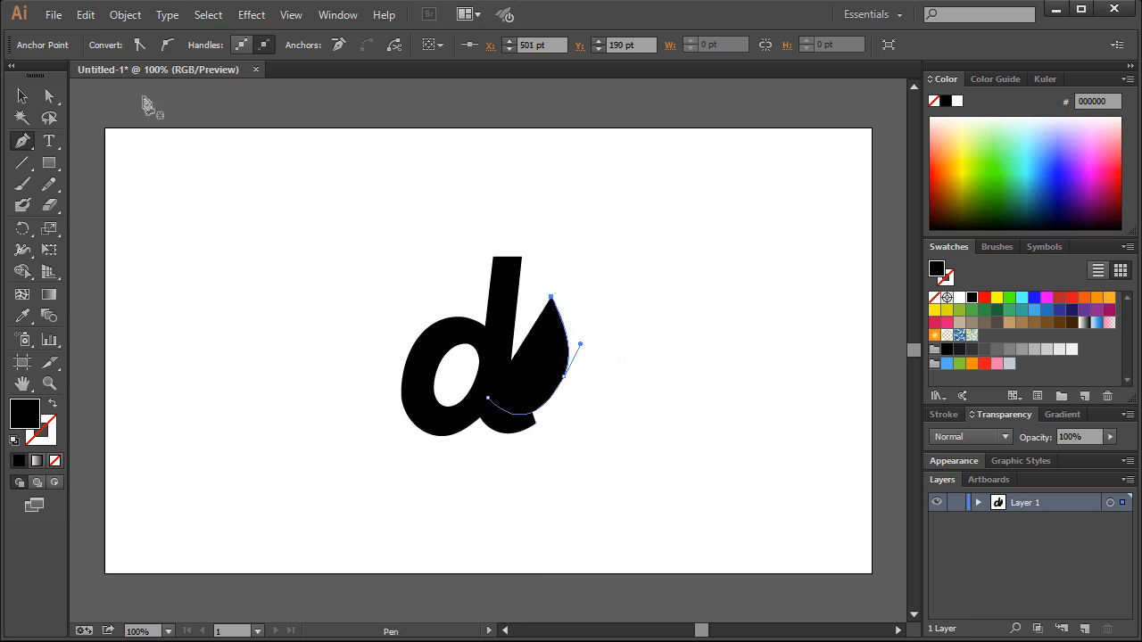
- Remove the tail path's fill and give it a black stroke
left_click(22, 97)
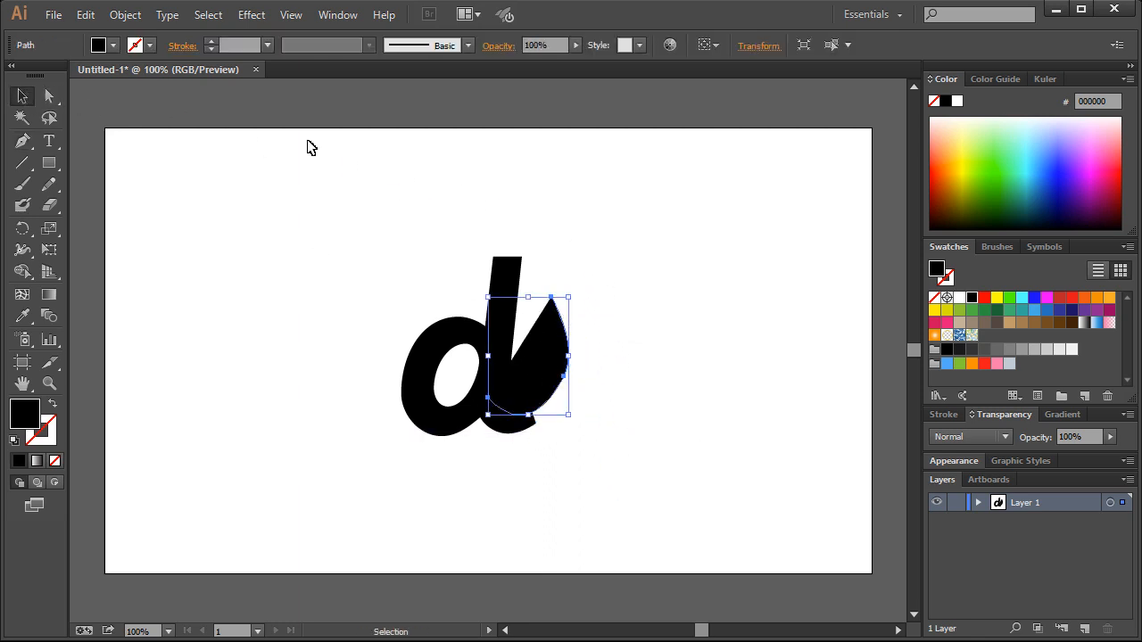
left_click(98, 44)
left_click(0, 75)
left_click(154, 46)
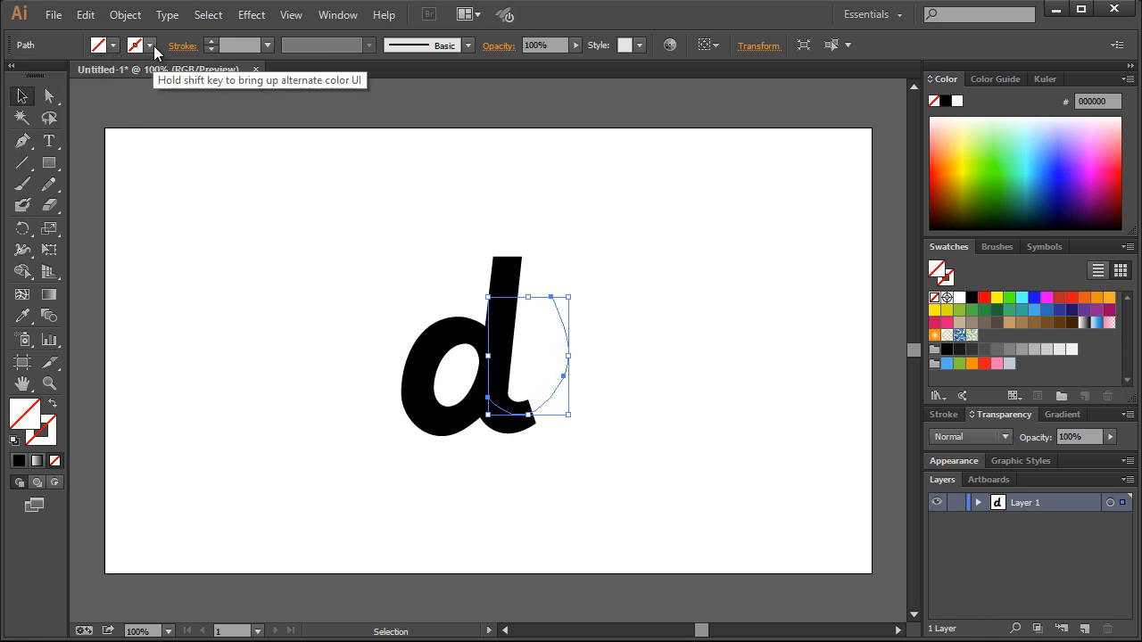
left_click(153, 45)
left_click(5, 76)
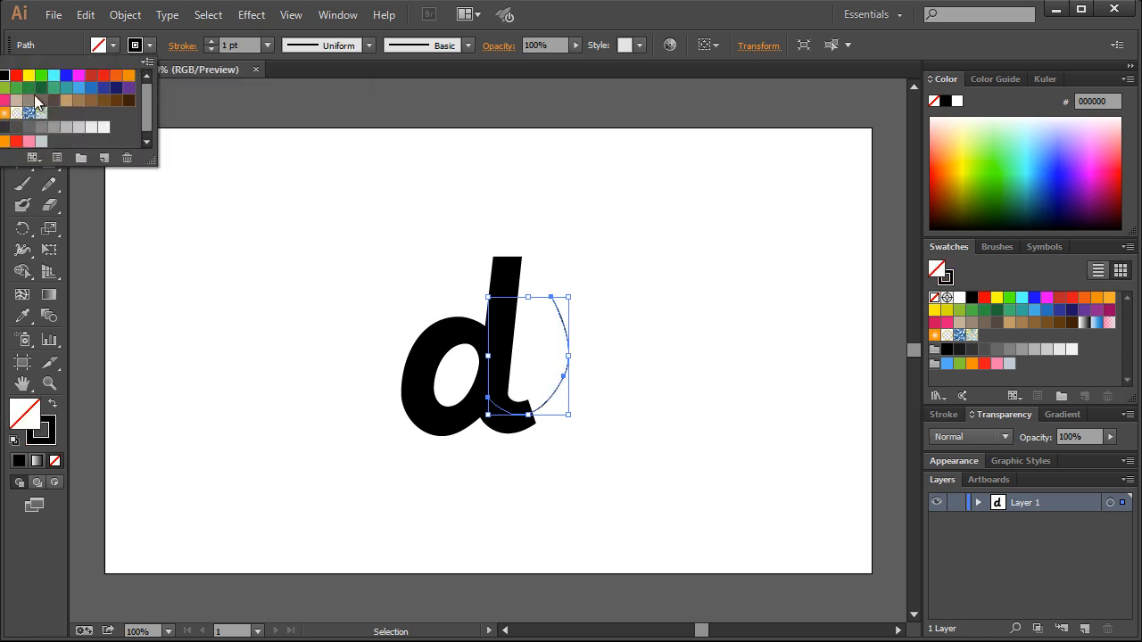
key("Escape")
left_click(632, 301)
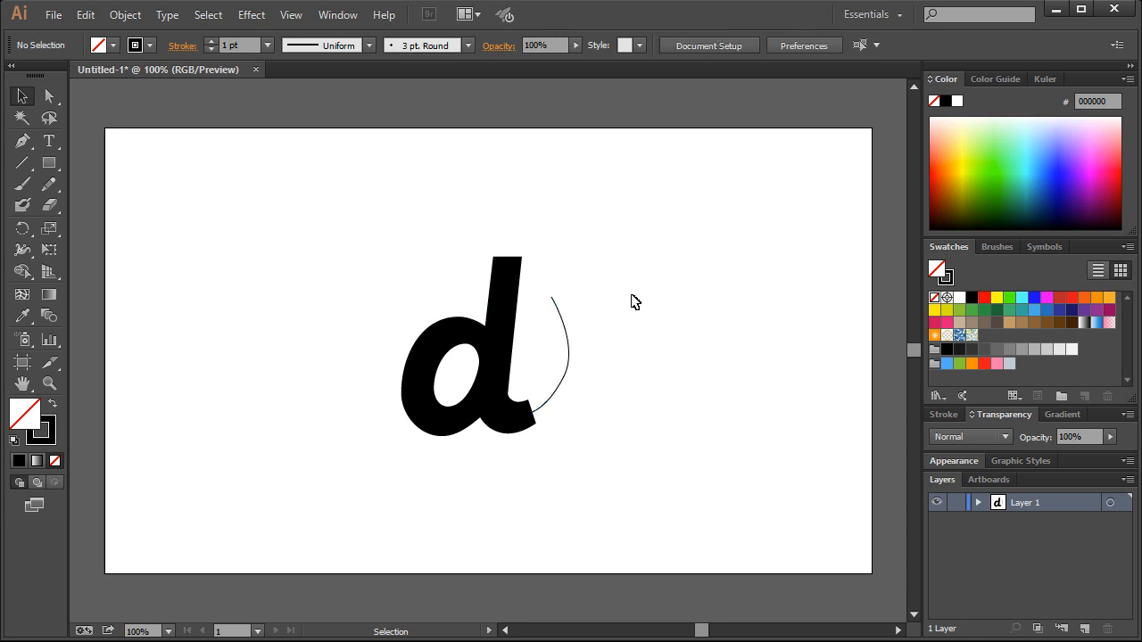
- Set the tail path's stroke weight to 26 pt
left_click(570, 366)
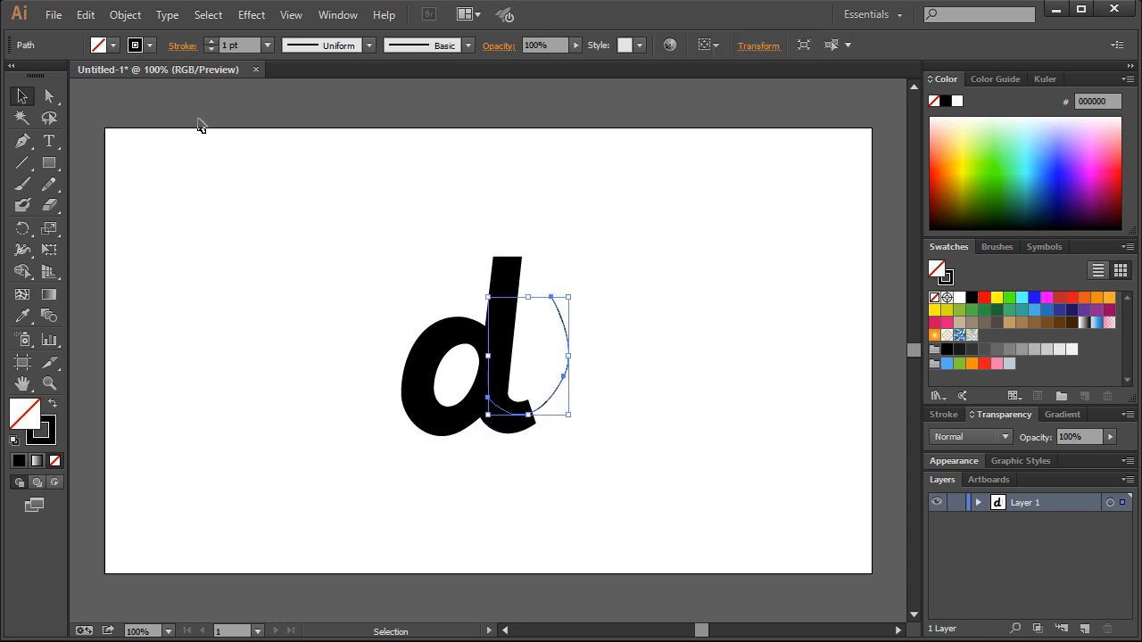
left_click(211, 42)
left_click(211, 41)
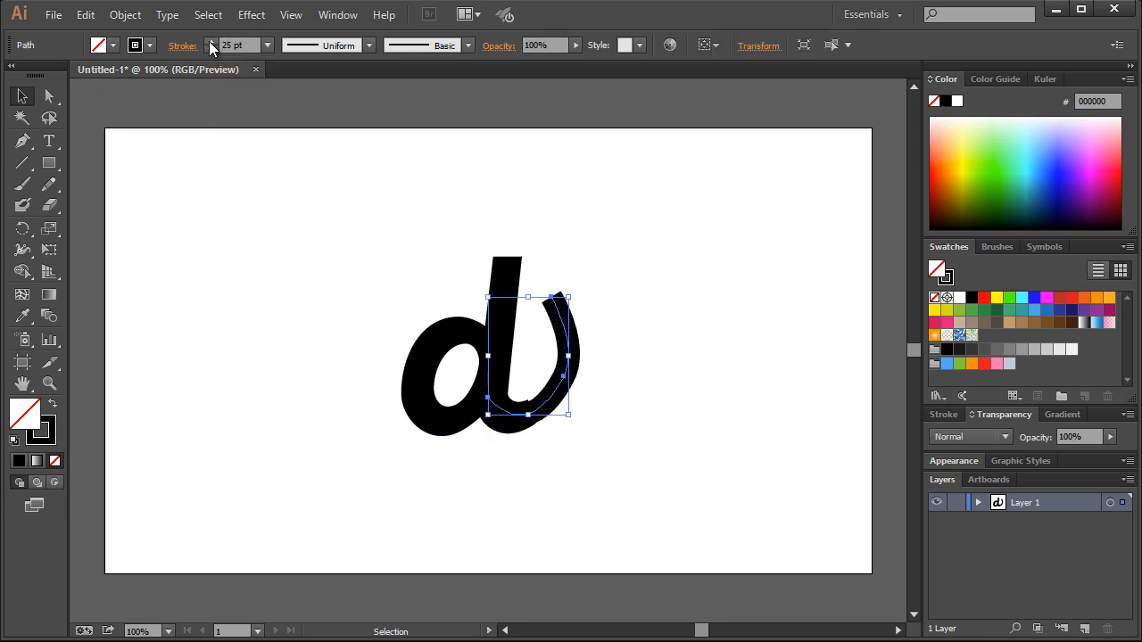
left_click(627, 384)
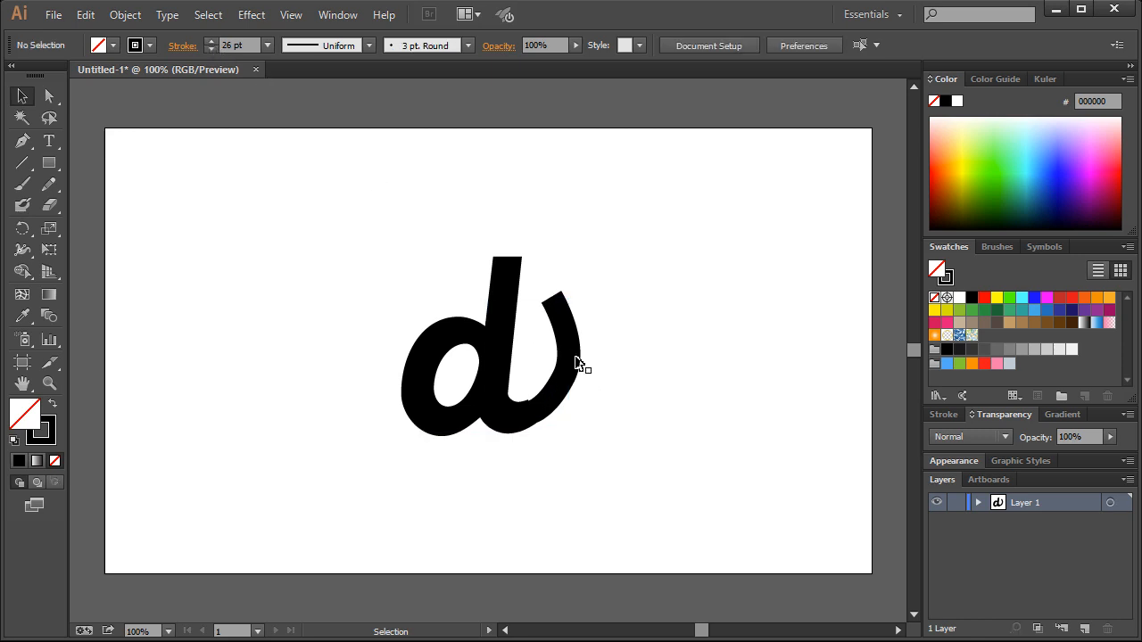
- Apply the tapered triangular width profile to the tail so it narrows to a point at its upper end
left_click(574, 338)
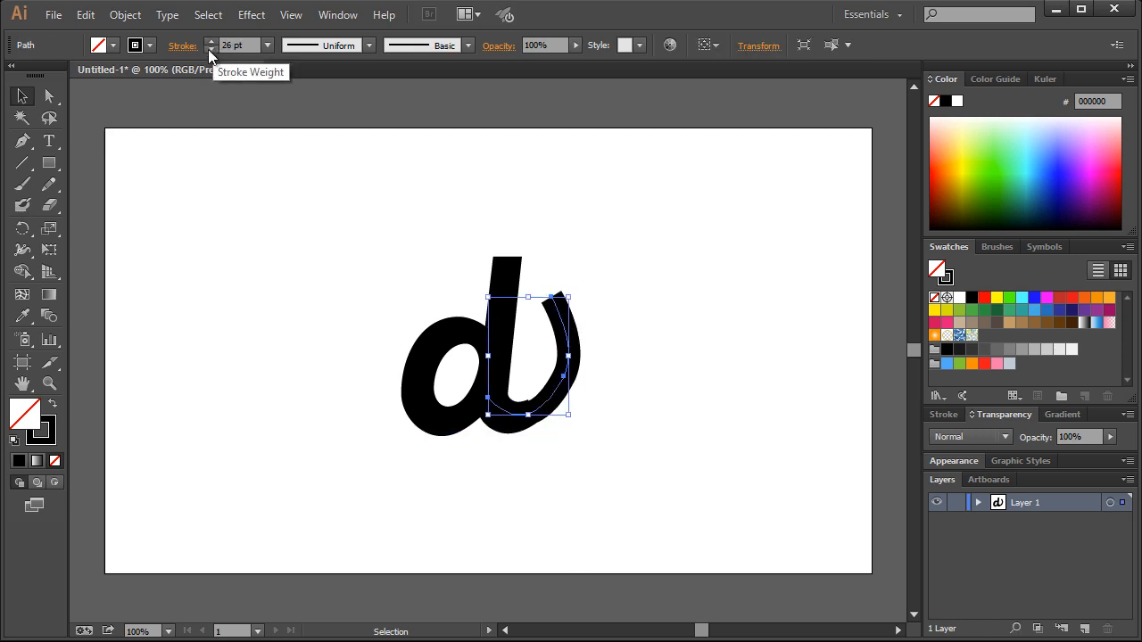
left_click(368, 45)
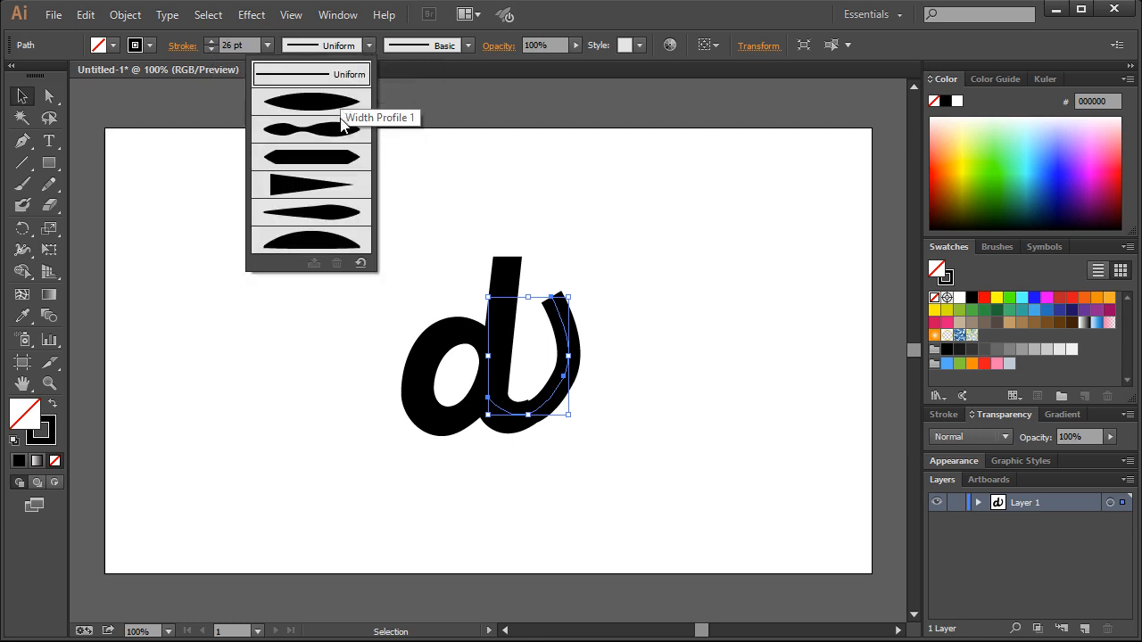
left_click(304, 189)
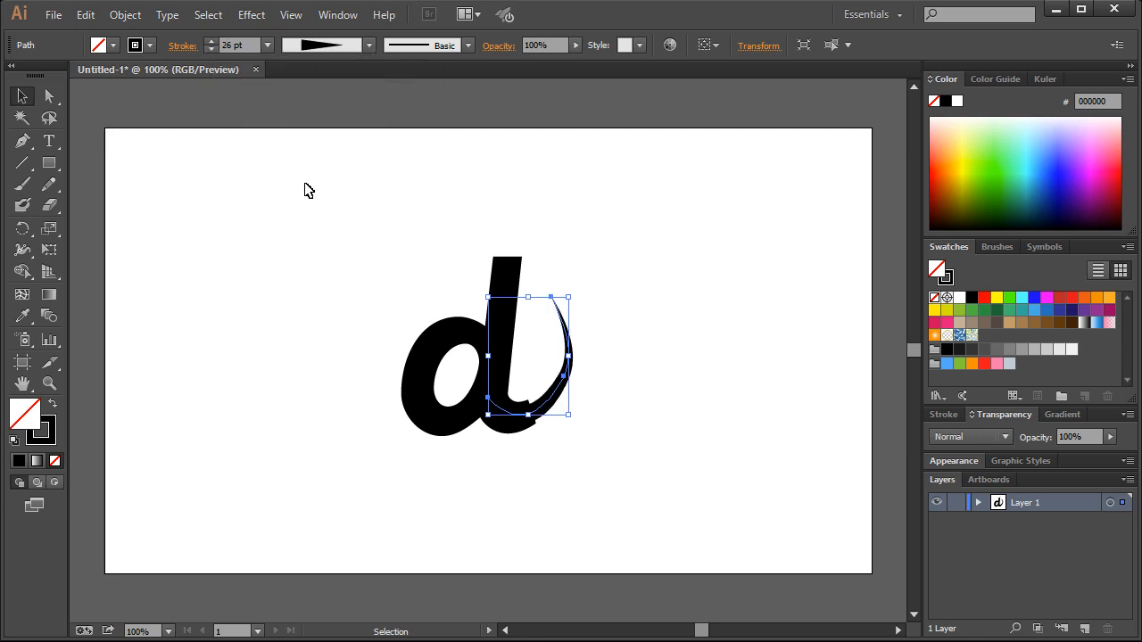
left_click(675, 331)
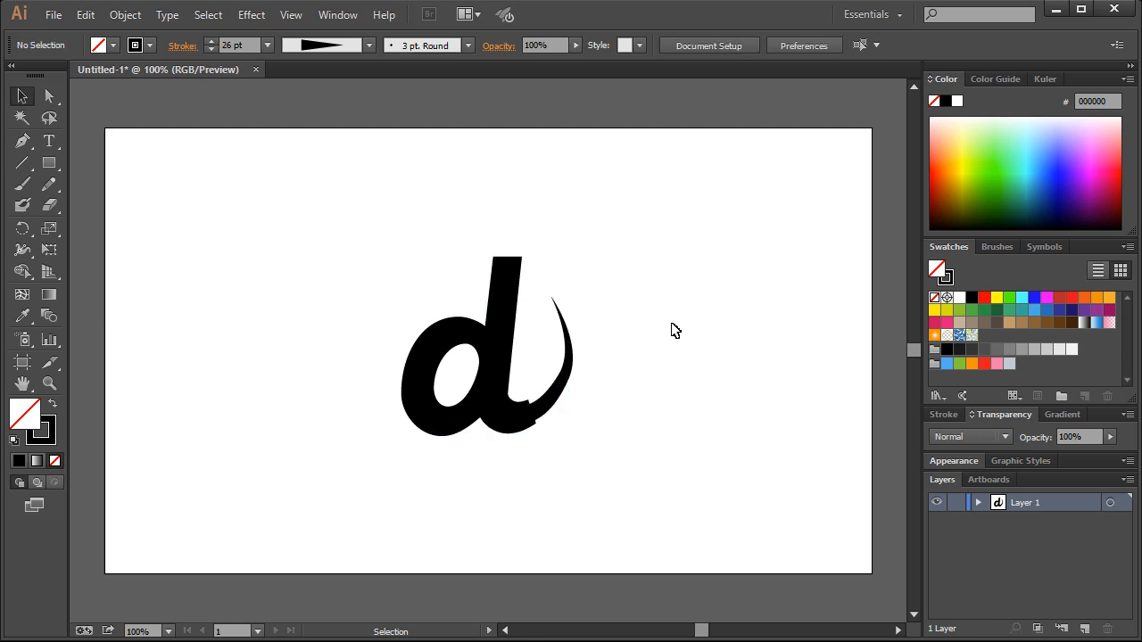
- Add an anchor point on the tail at the edge of the d's foot and delete the tail's starting anchor inside the letter
left_click(49, 384)
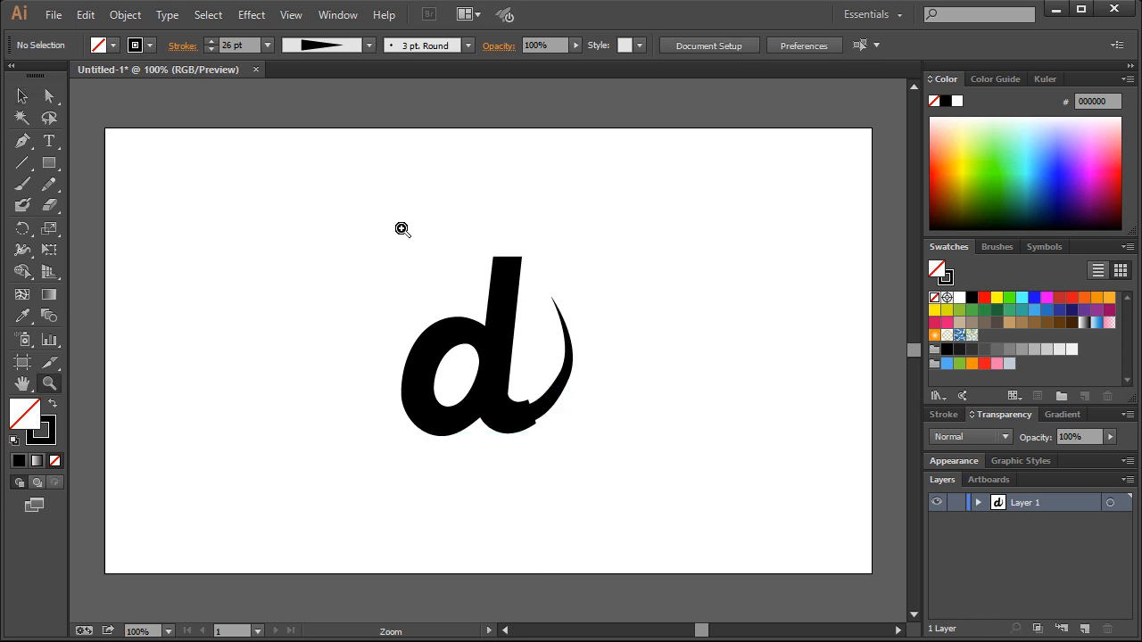
left_click_drag(401, 227, 688, 503)
left_click(49, 96)
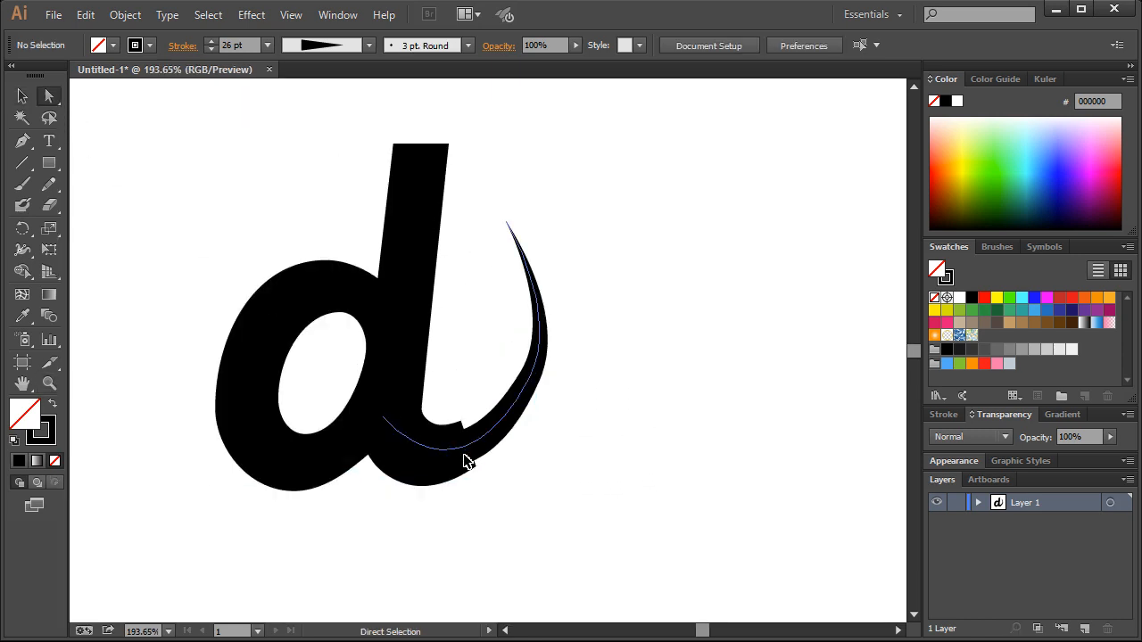
left_click(464, 457)
left_click(384, 416)
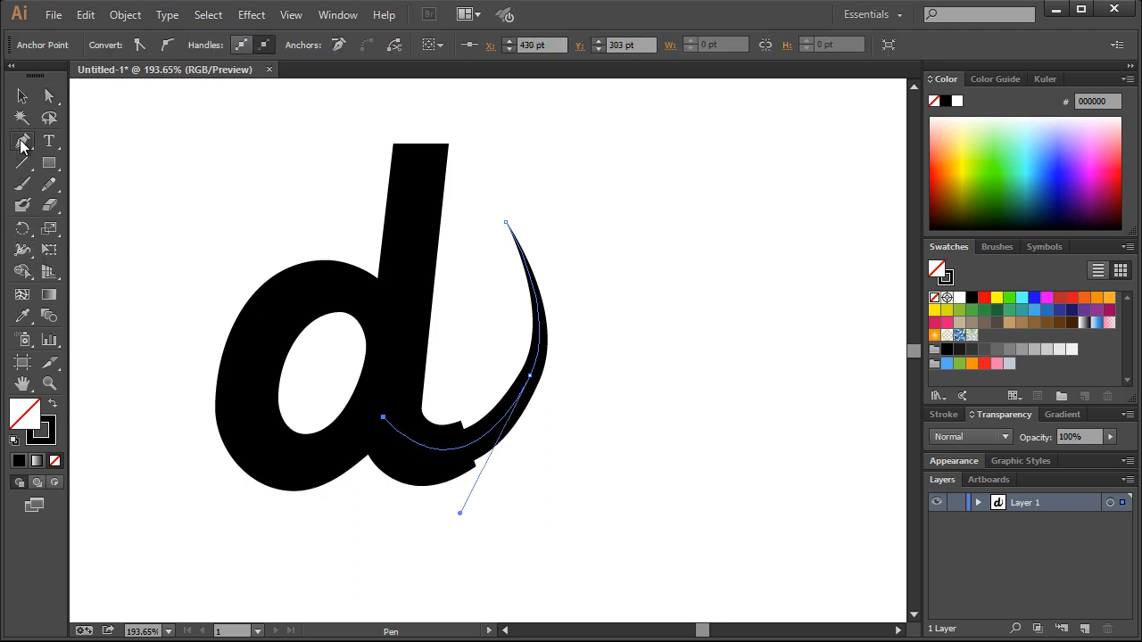
left_click_drag(22, 140, 80, 159)
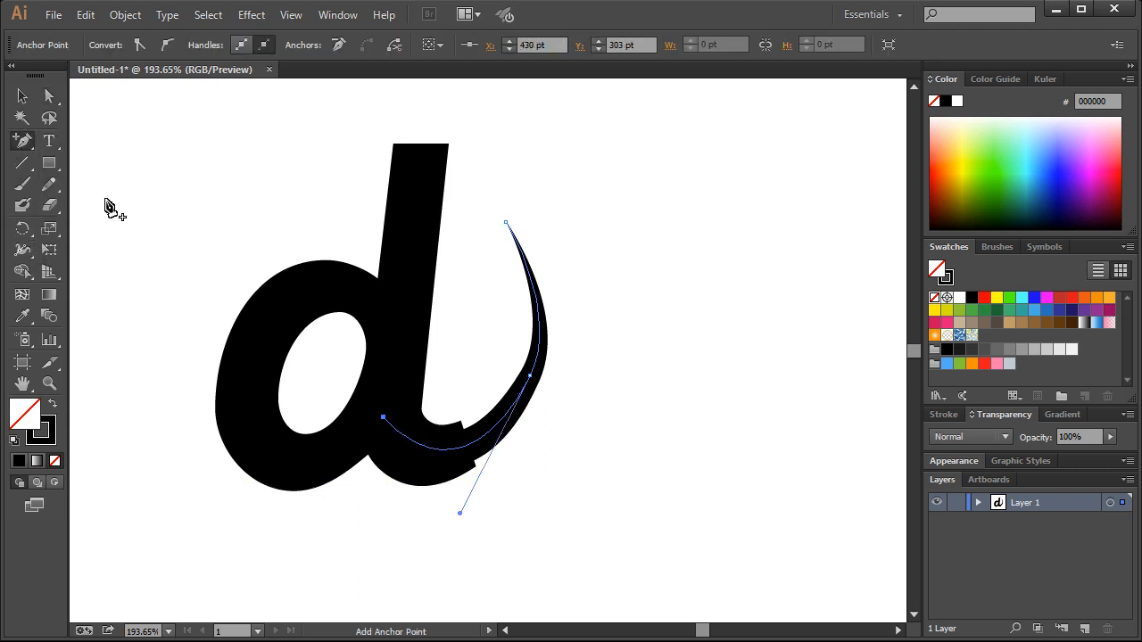
left_click(464, 444)
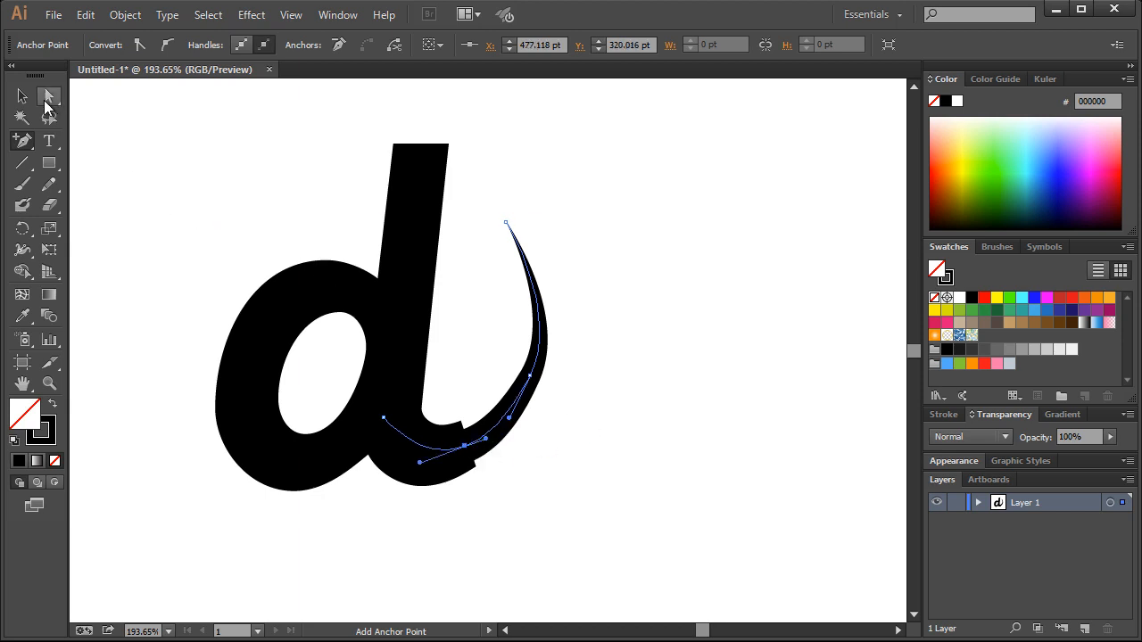
left_click(46, 100)
left_click(384, 416)
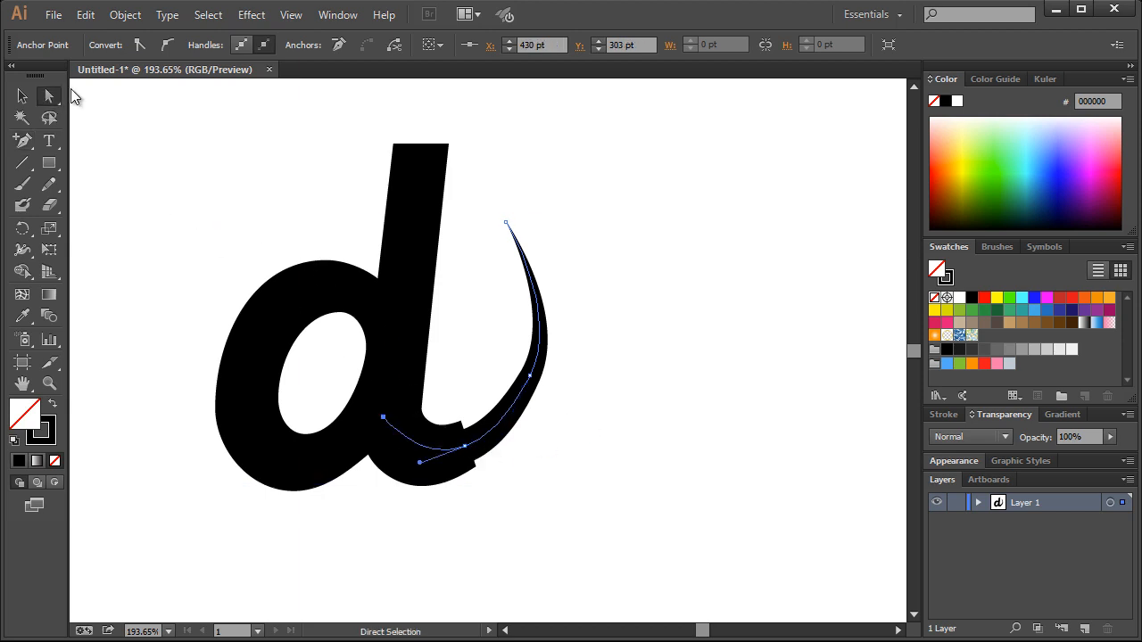
key("Delete")
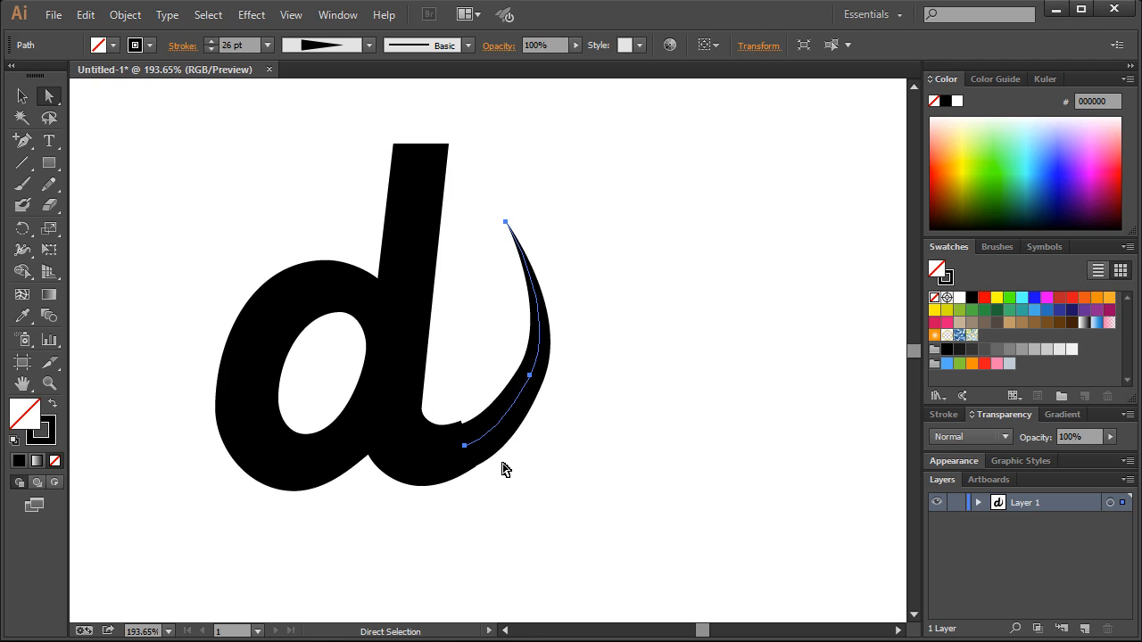
- Set the tail's stroke weight to 28.5 pt and shift it slightly left to blend into the foot of the d
left_click(465, 445)
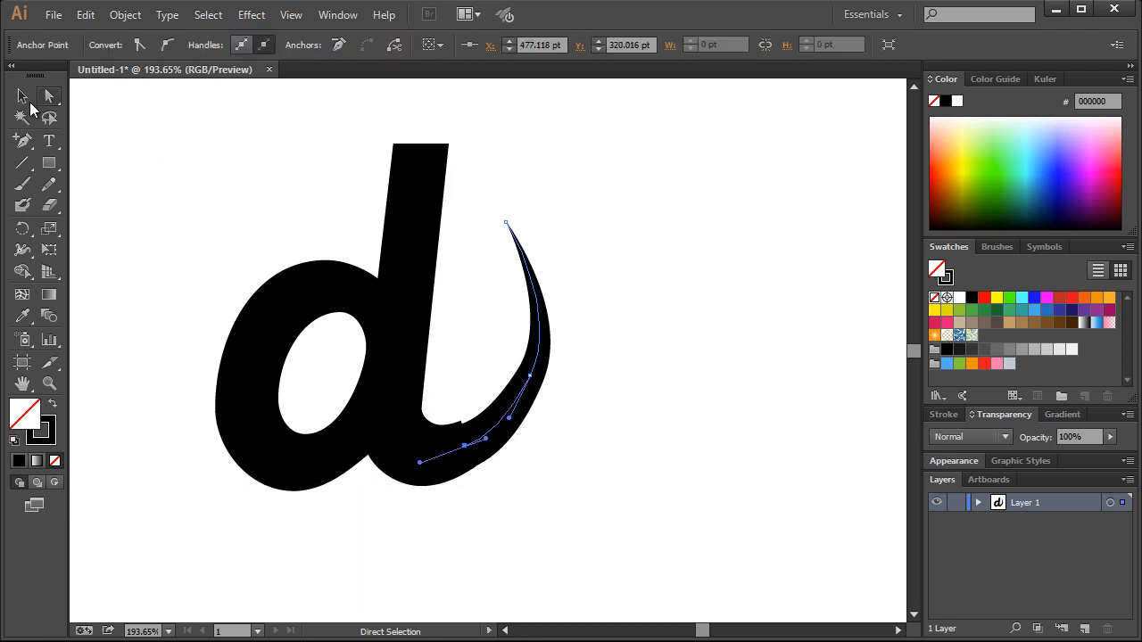
left_click(27, 100)
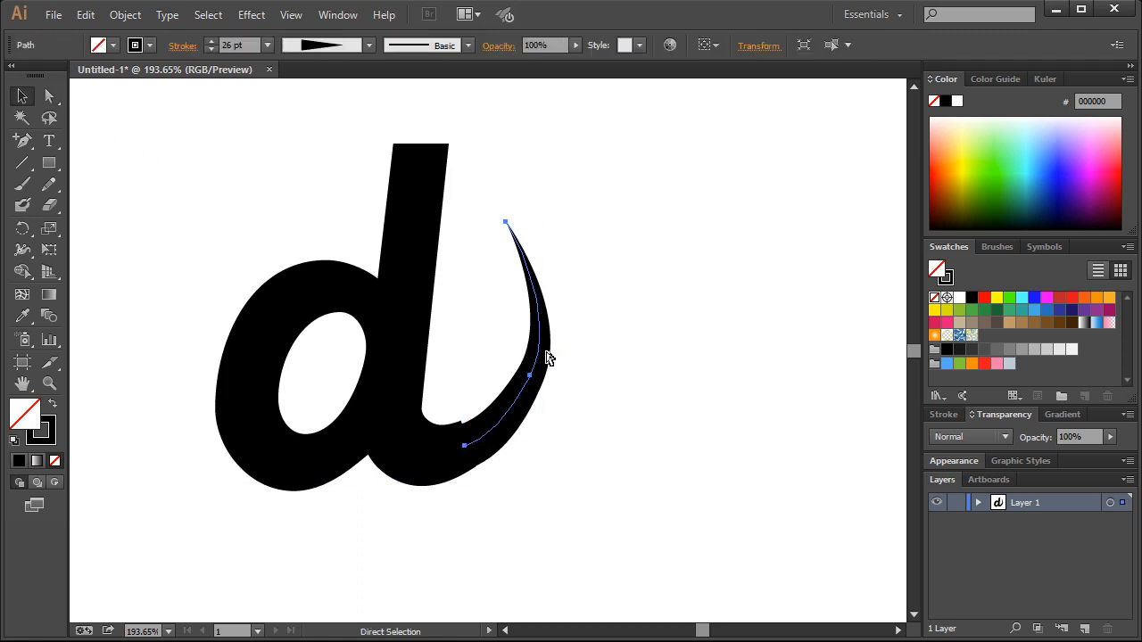
left_click(210, 41)
left_click(211, 41)
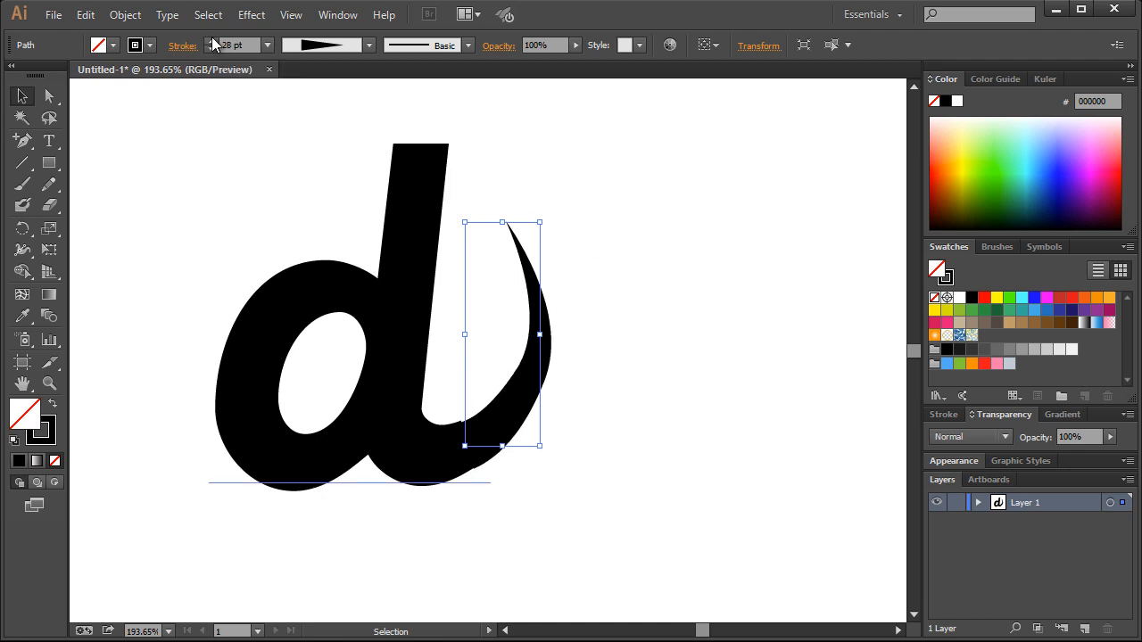
left_click(211, 41)
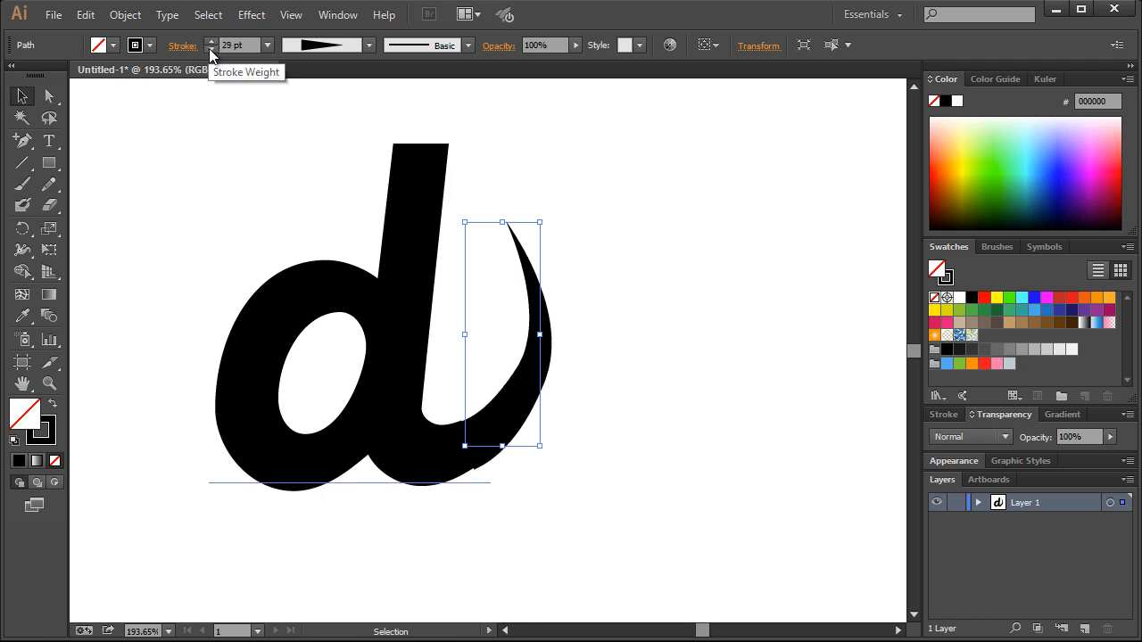
left_click(211, 51)
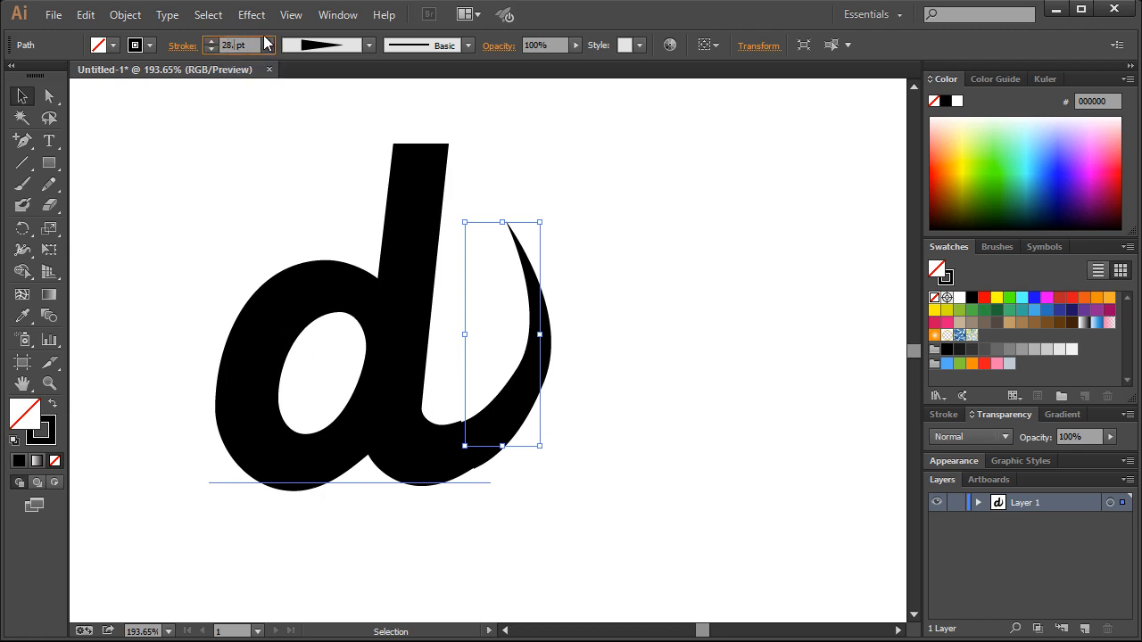
type(".5")
key("Return")
left_click(724, 389)
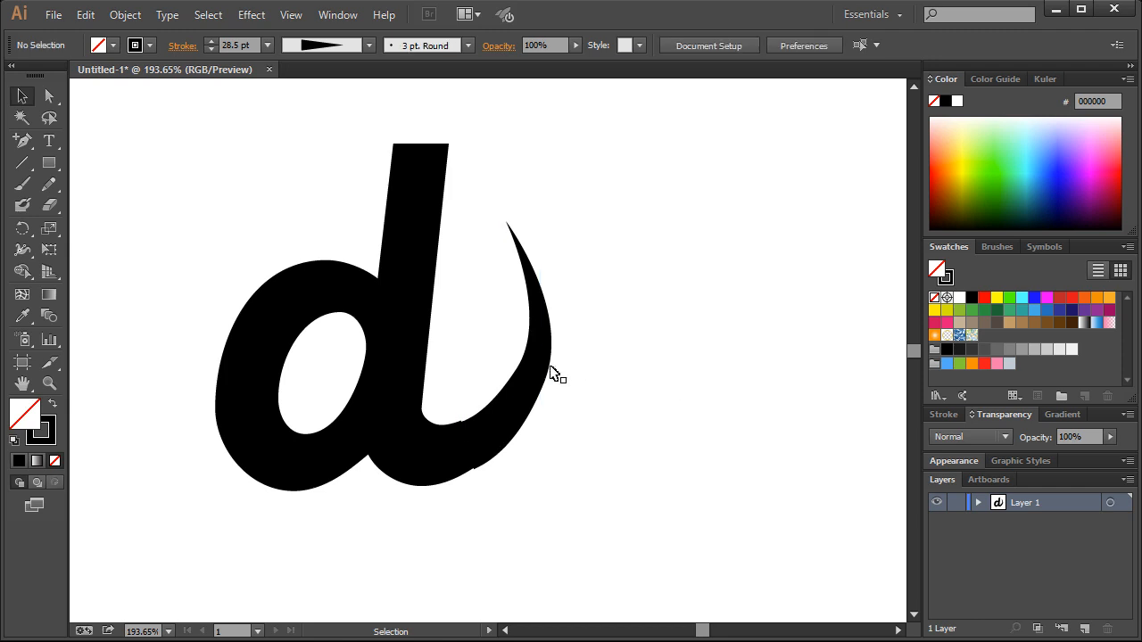
left_click_drag(532, 376, 530, 383)
left_click(614, 379)
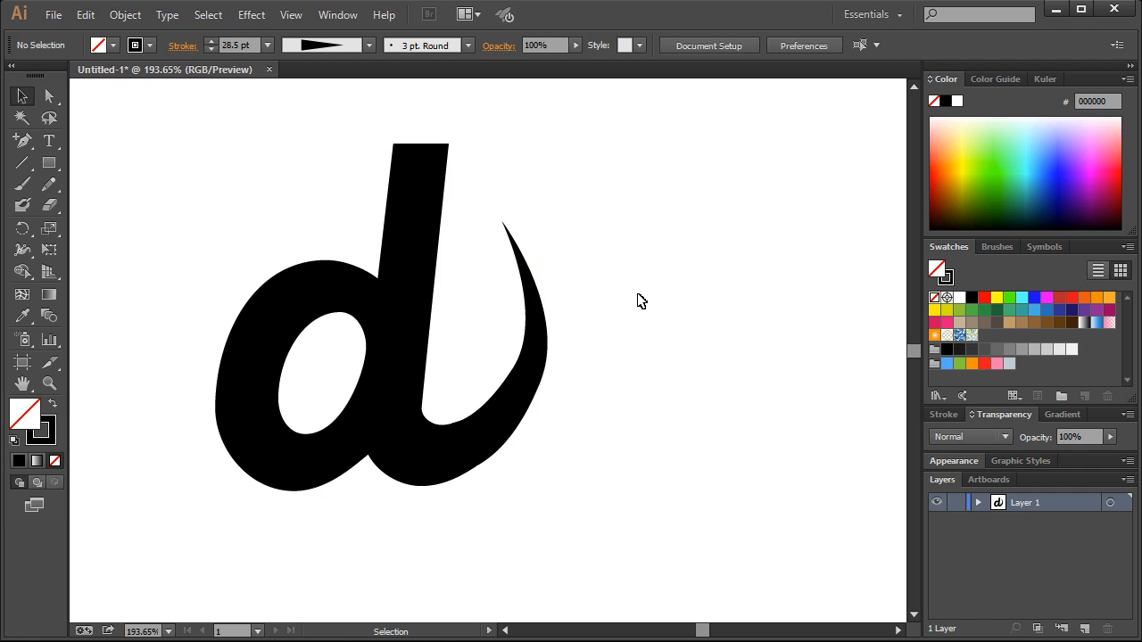
- Examine the tail's curve, its anchor points and its join with the foot of the d
left_click(49, 95)
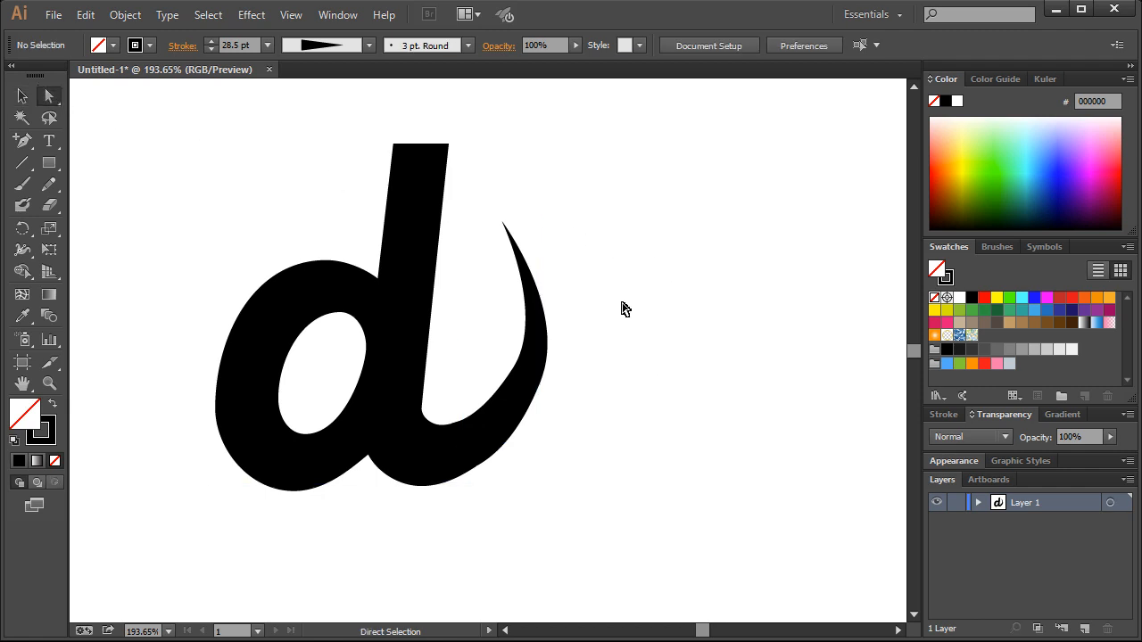
left_click(489, 380)
left_click(601, 272)
key("ctrl+1")
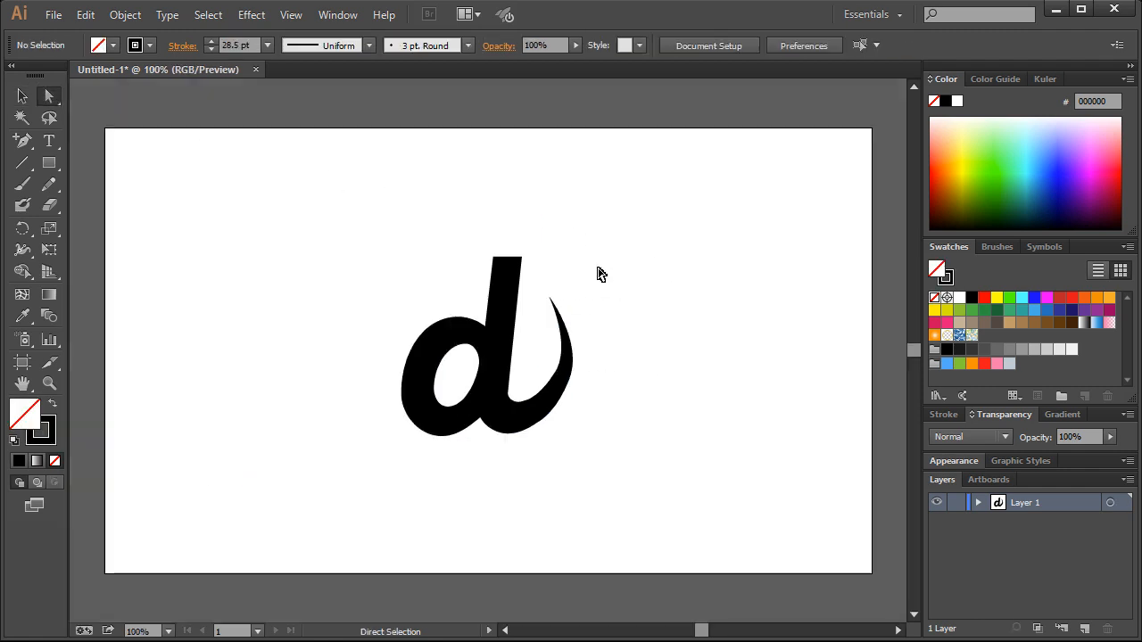
left_click(49, 383)
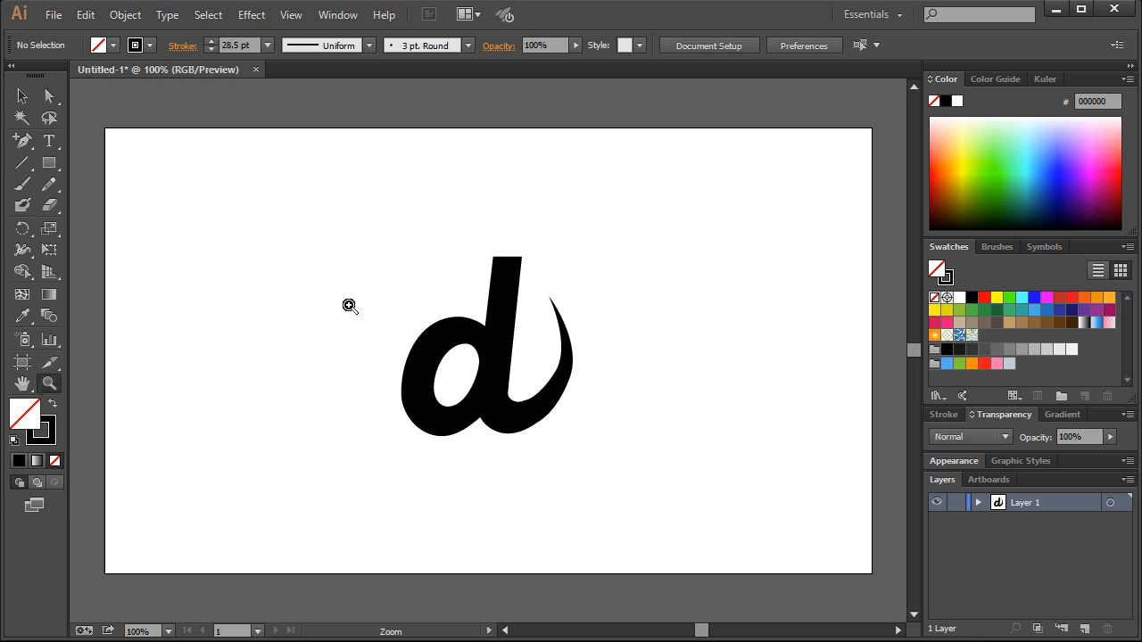
left_click_drag(348, 306, 385, 315)
left_click_drag(387, 317, 389, 315)
key("ctrl+1")
left_click(49, 95)
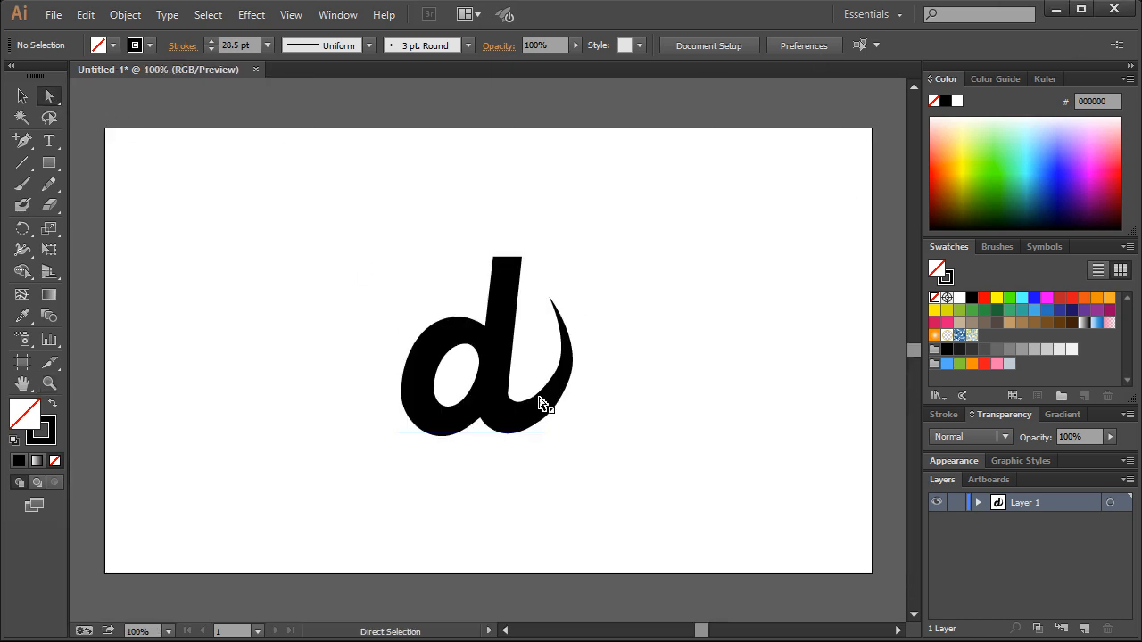
left_click(574, 367)
left_click(591, 328)
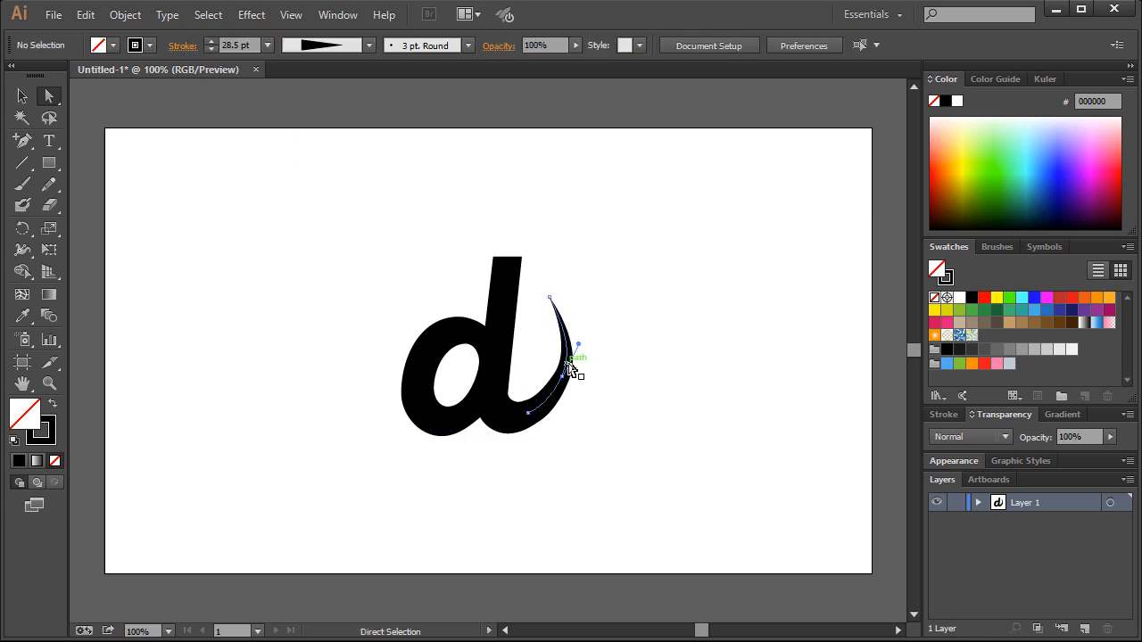
- Adjust the direction handle of the tail's middle anchor point to refine the outer curve
left_click(571, 367)
left_click_drag(580, 349, 578, 336)
left_click(599, 318)
- With white fill and no stroke, draw the curved right side of a wedge running up into the d where the bowl meets the foot
left_click(49, 383)
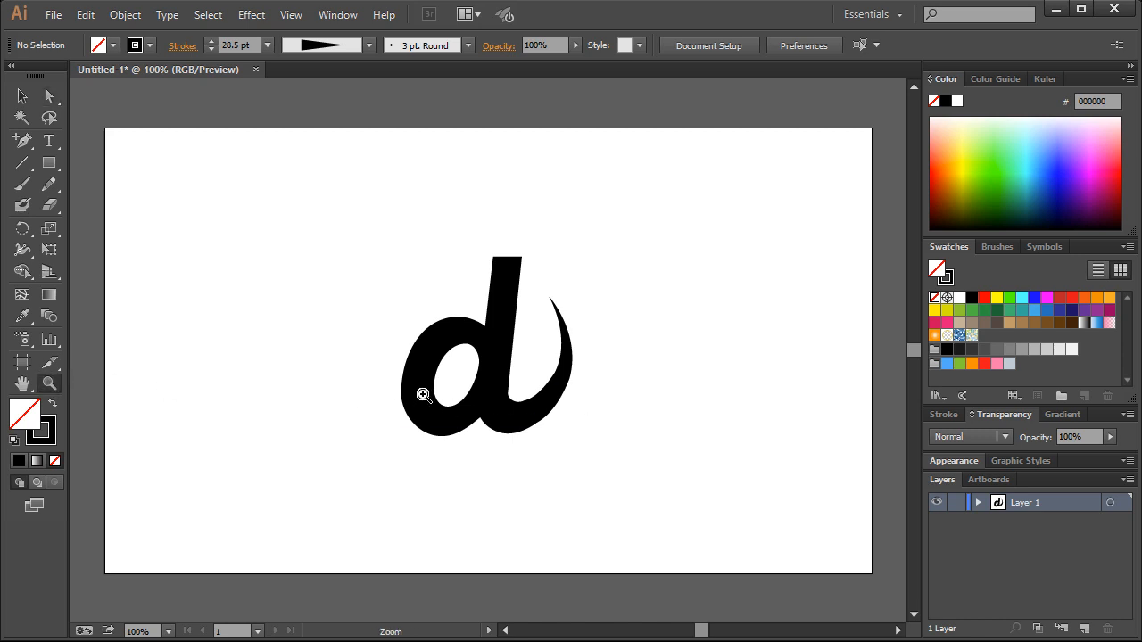
left_click_drag(408, 319, 589, 490)
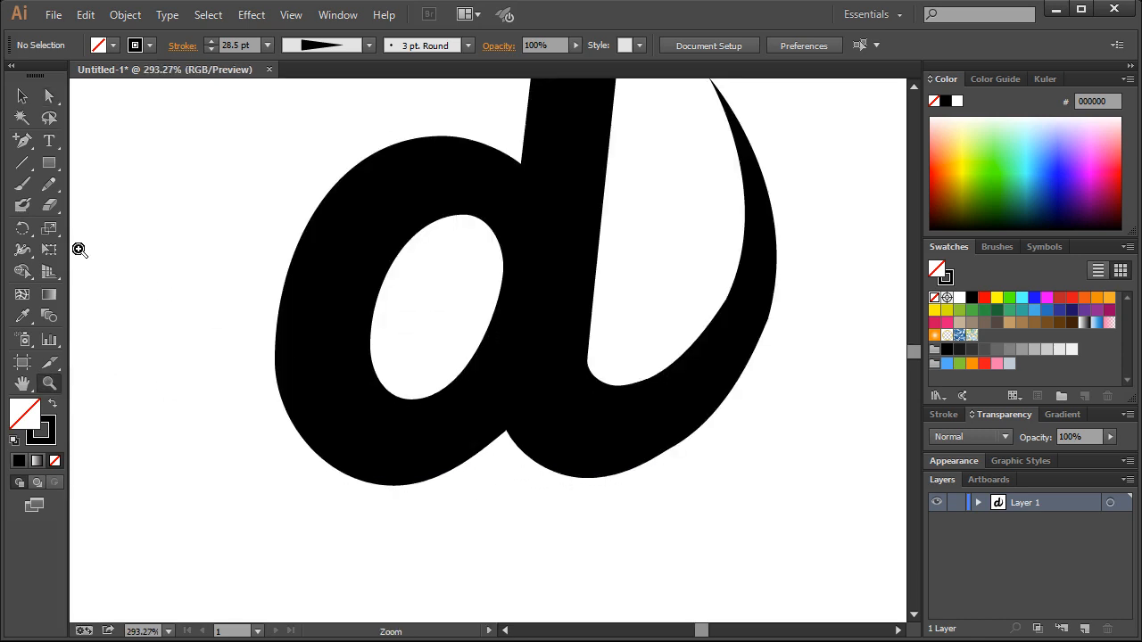
left_click(19, 318)
left_click(88, 241)
left_click(23, 142)
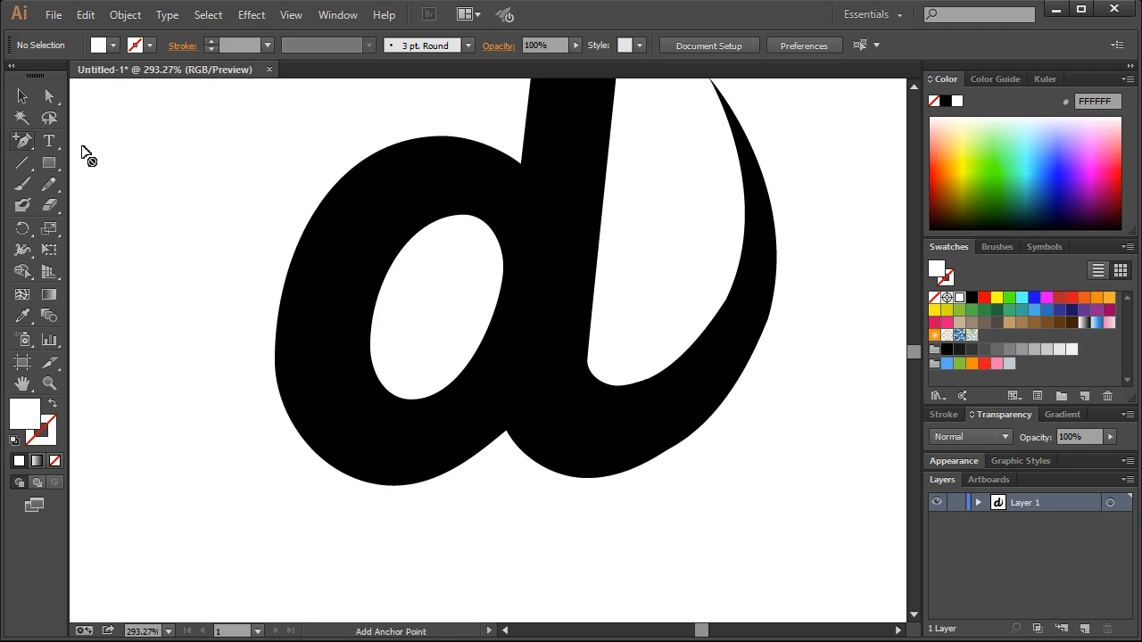
left_click_drag(23, 141, 100, 140)
left_click(530, 237)
left_click(530, 446)
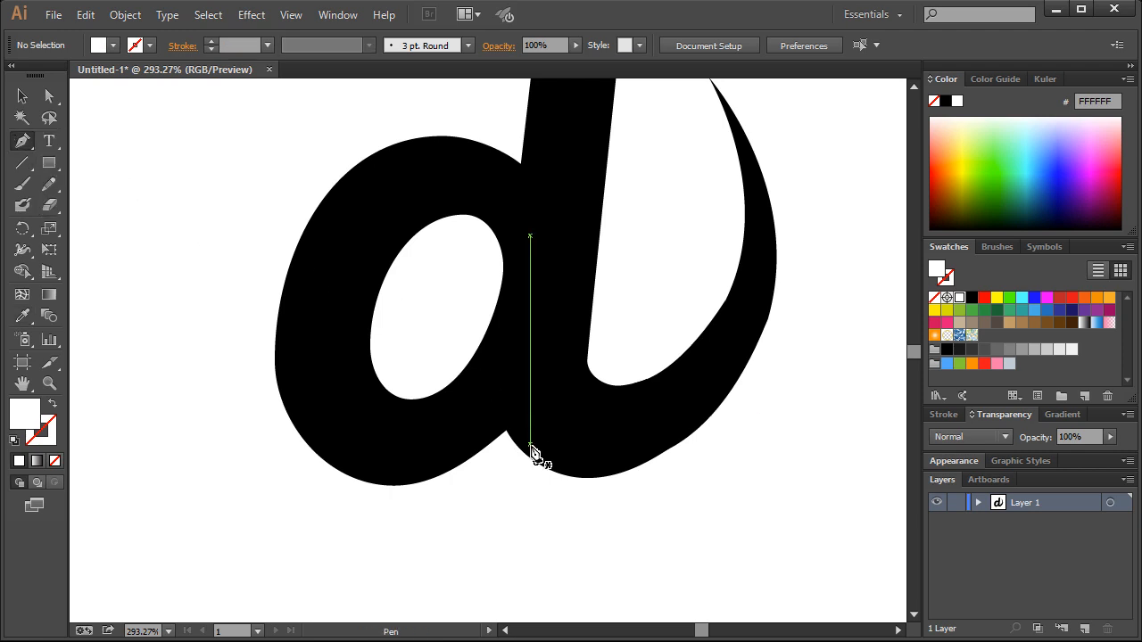
left_click(515, 445)
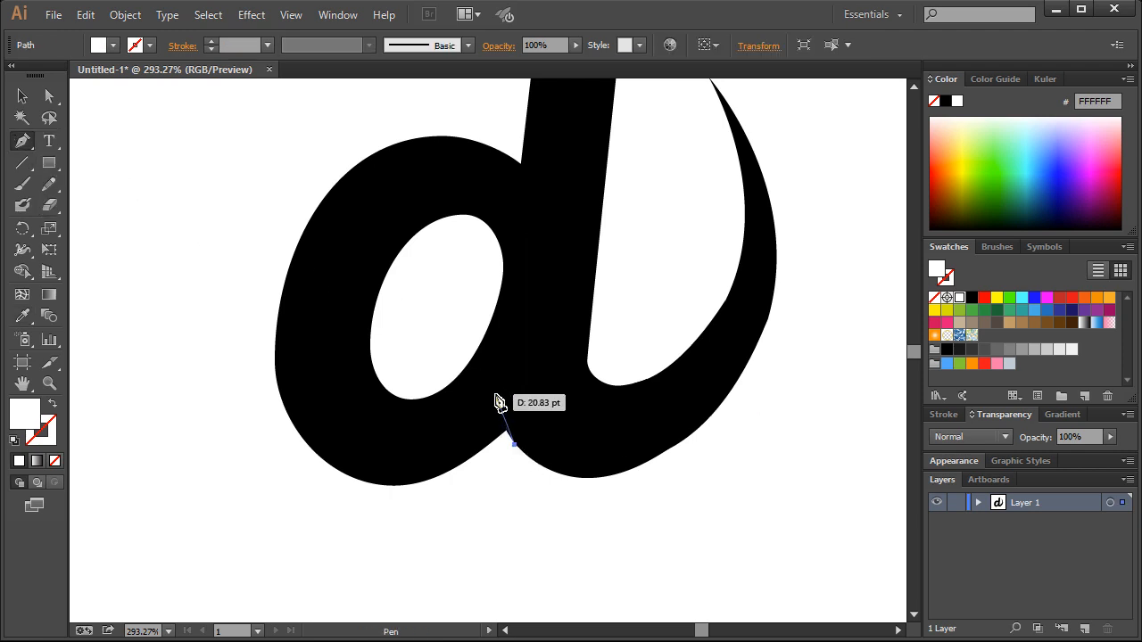
left_click_drag(492, 399, 489, 382)
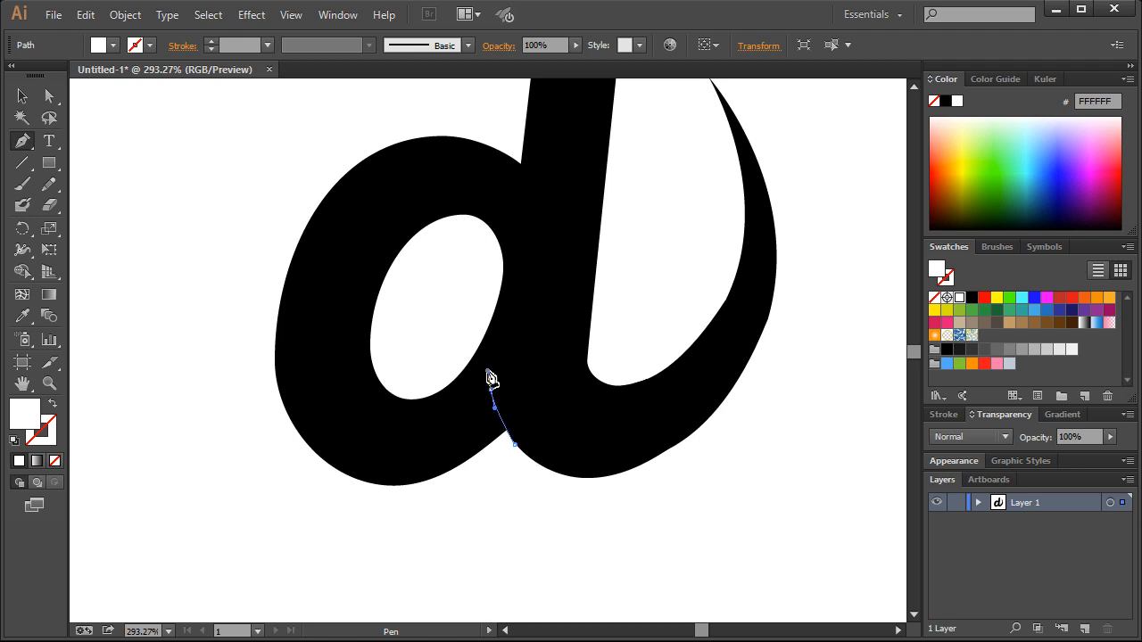
left_click(494, 404)
left_click_drag(484, 360, 484, 359)
left_click(491, 390)
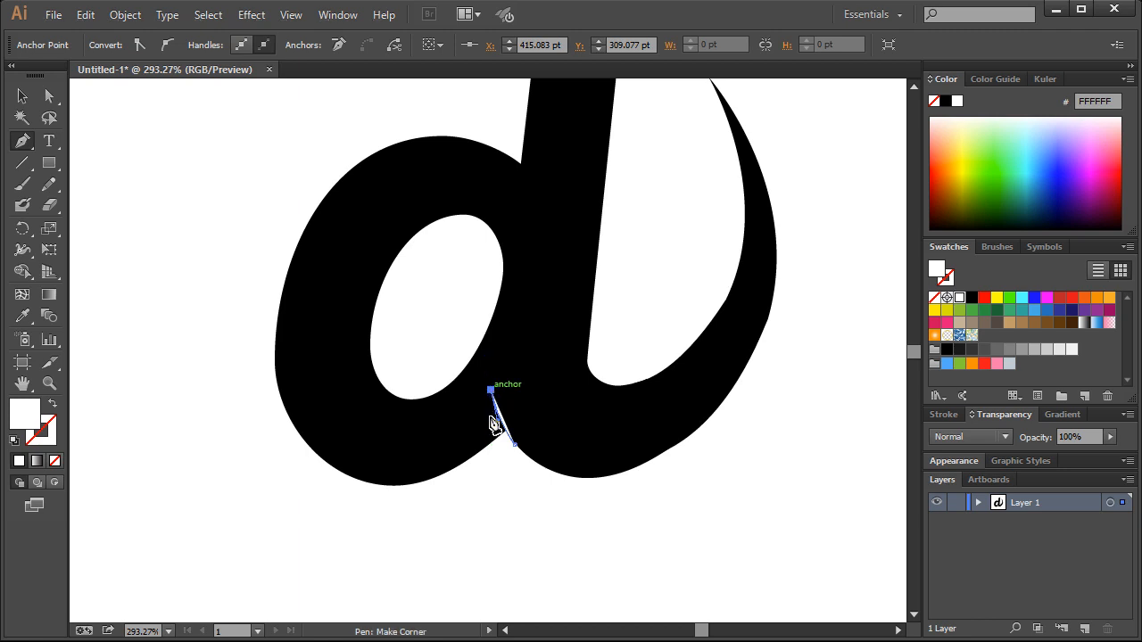
- Curve the wedge's left side down to the bowl's lower edge and close the shape to form a notch
mouse_move(490, 455)
left_mouse_down()
mouse_move(498, 479)
mouse_move(496, 462)
left_mouse_up()
left_click(491, 455)
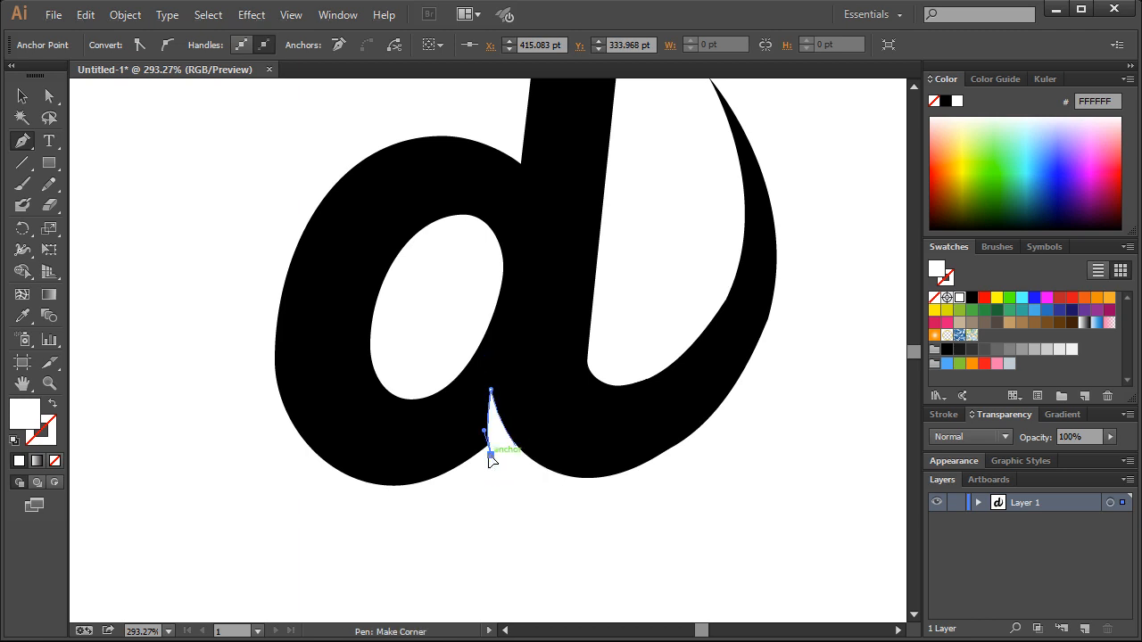
left_click(514, 445)
key("v")
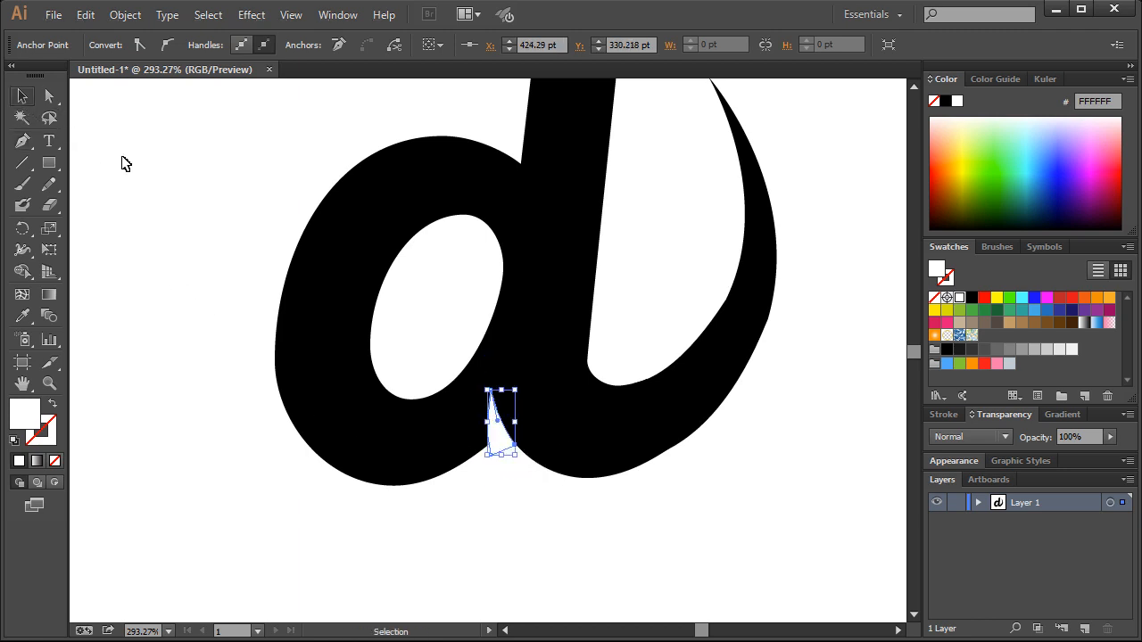
key("ctrl+shift+a")
key("ctrl+1")
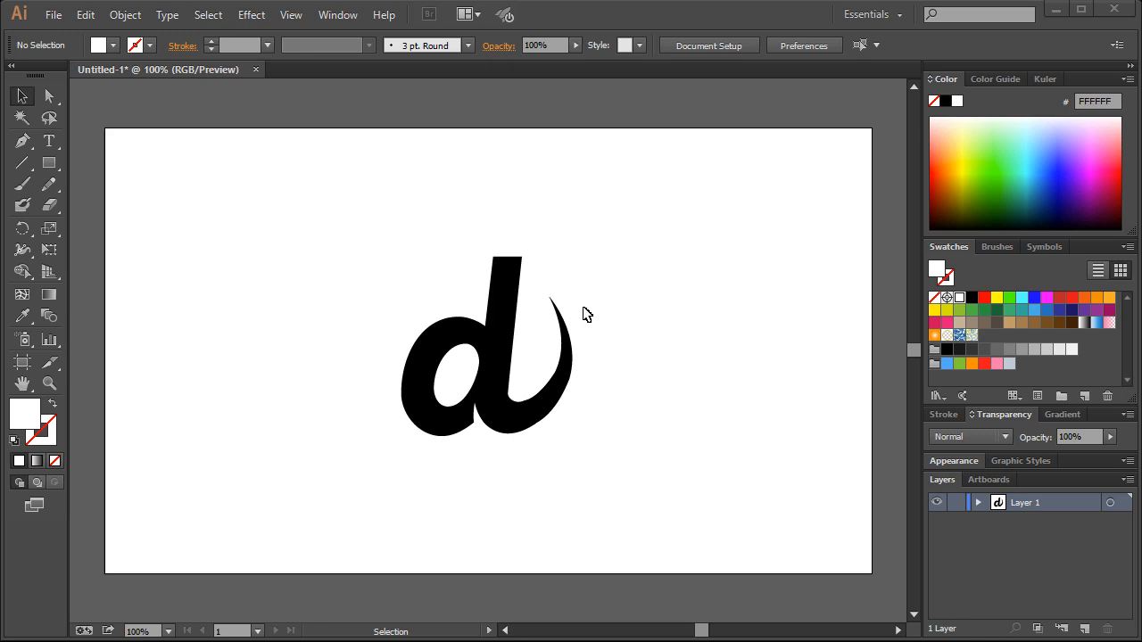
- Draw a short, slightly curved vertical path with the Pen tool just to the right of the tail
left_click(49, 384)
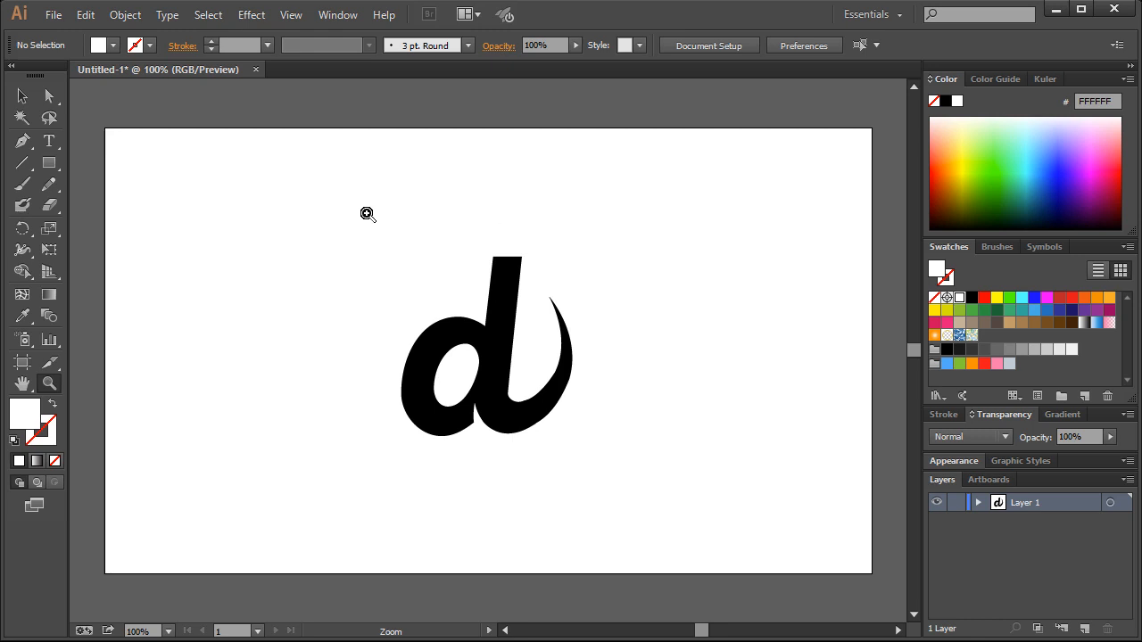
left_click_drag(367, 214, 724, 460)
left_click(22, 141)
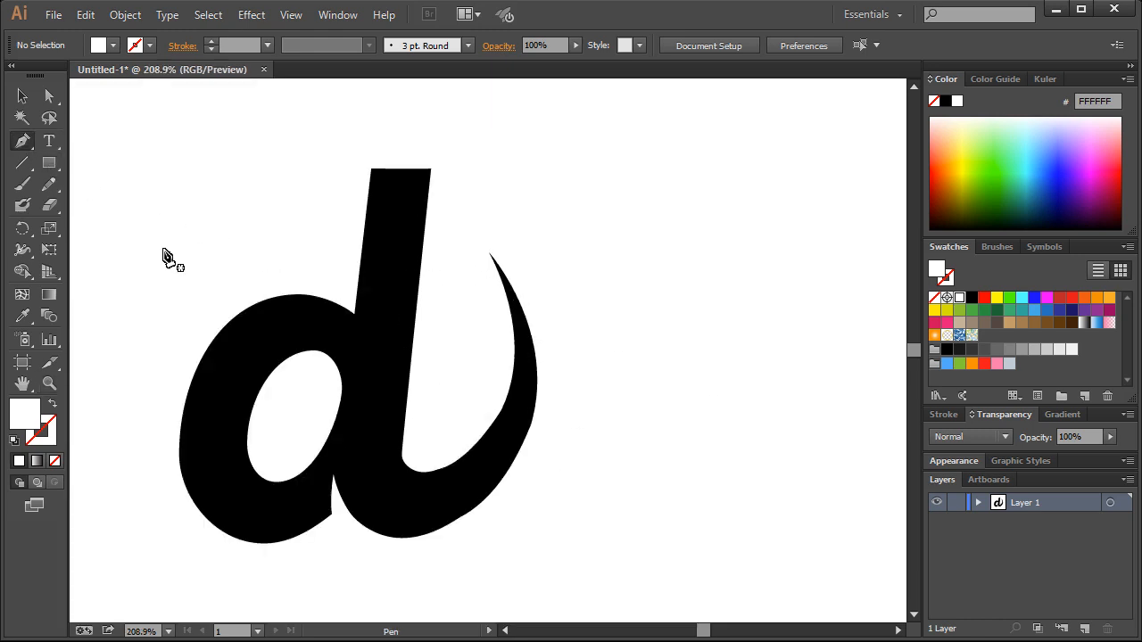
left_click(558, 267)
left_click_drag(566, 373, 553, 437)
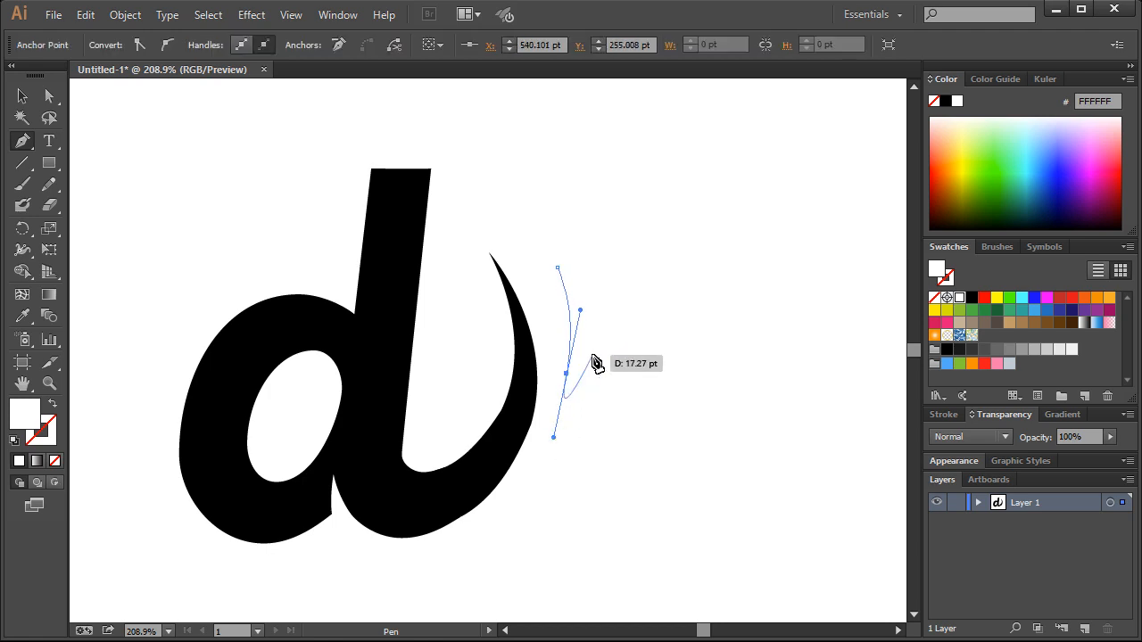
left_click(22, 95)
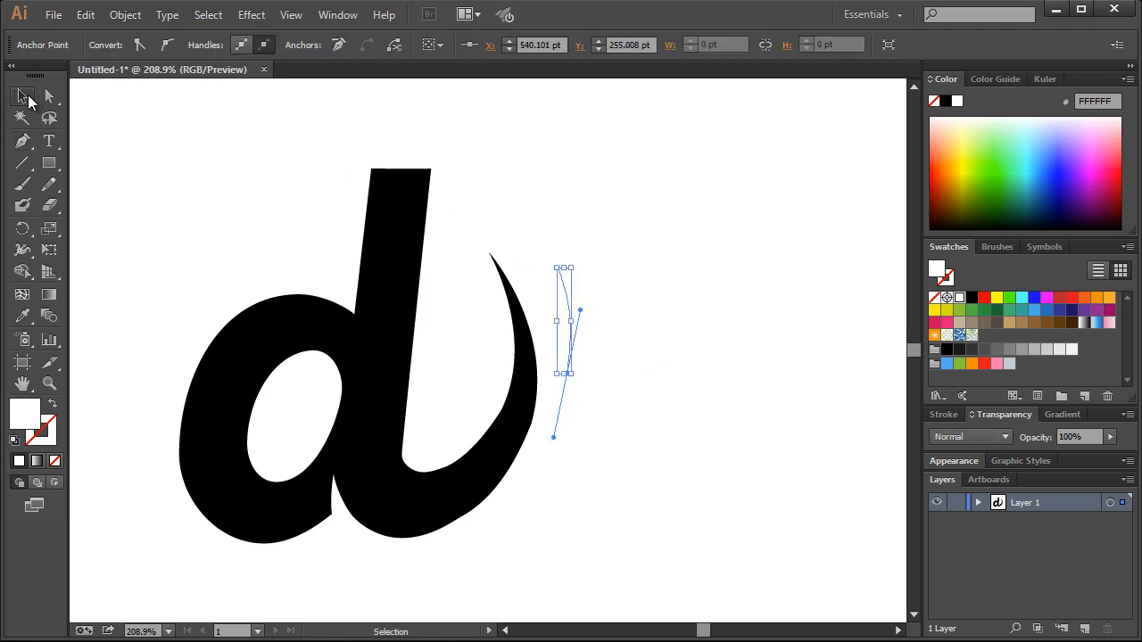
- Give the short curve a black stroke and the lens-shaped width profile that tapers at both ends
left_click(572, 308)
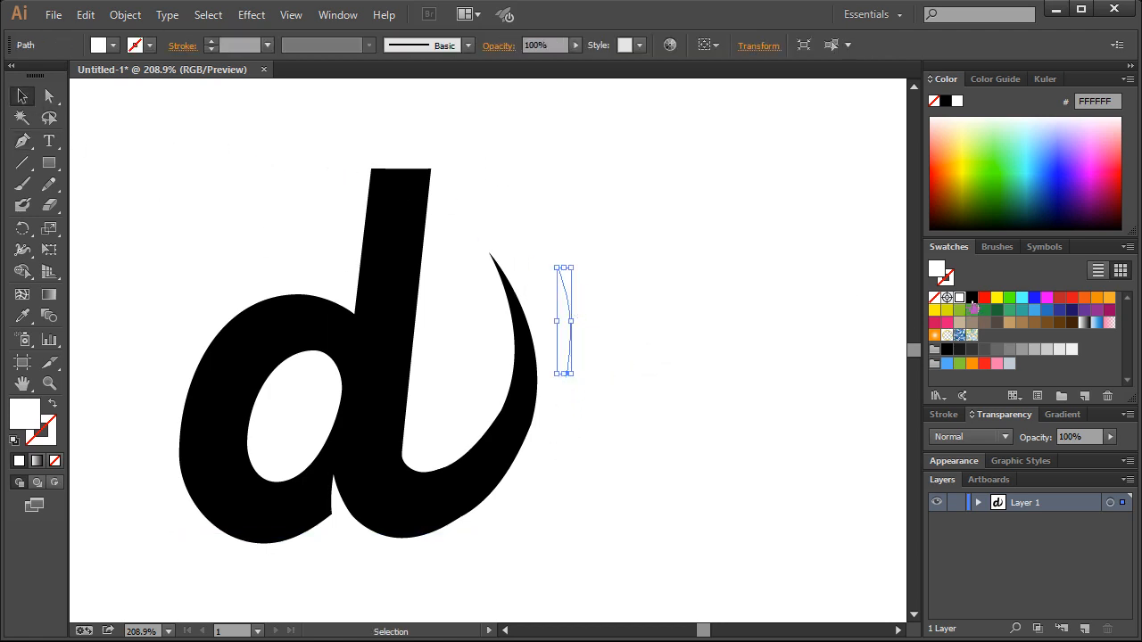
left_click(946, 278)
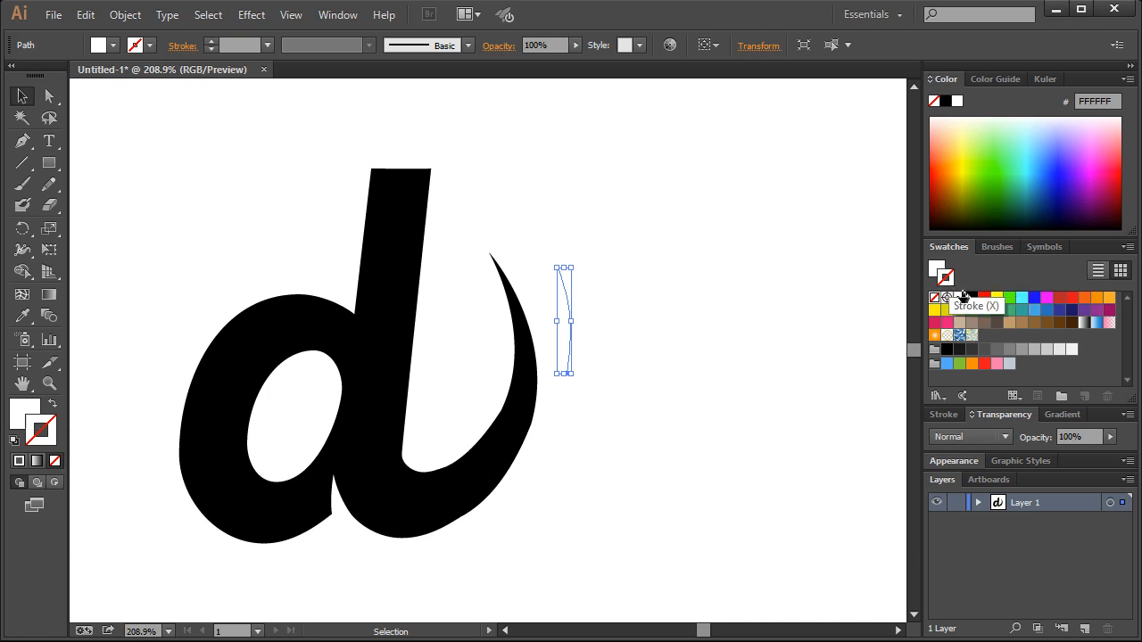
left_click(972, 297)
left_click(368, 45)
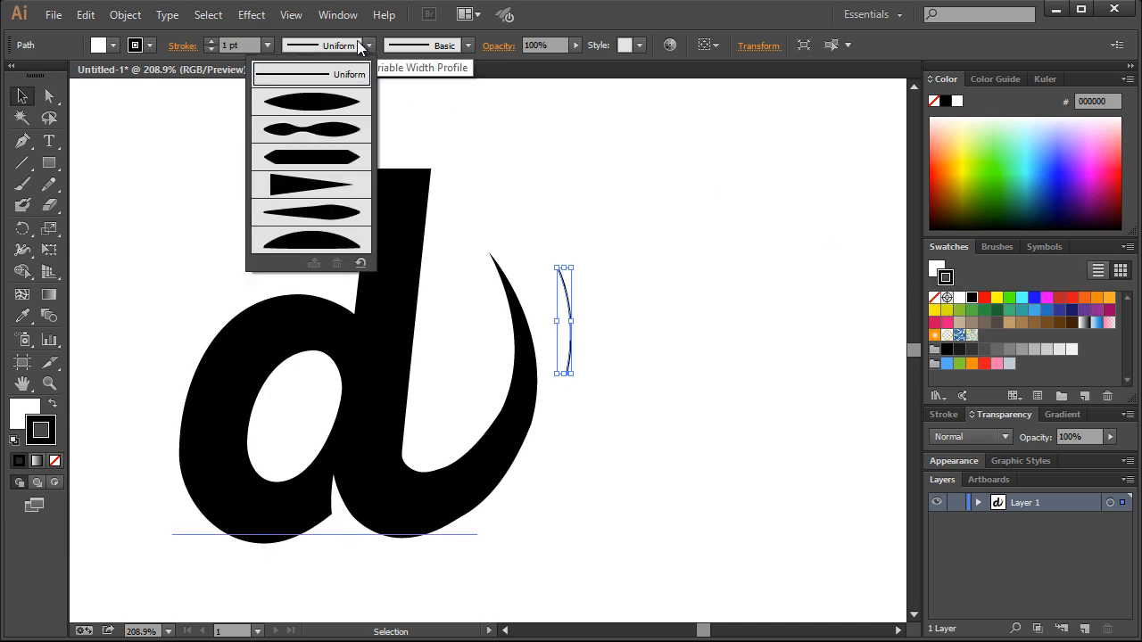
left_click(300, 106)
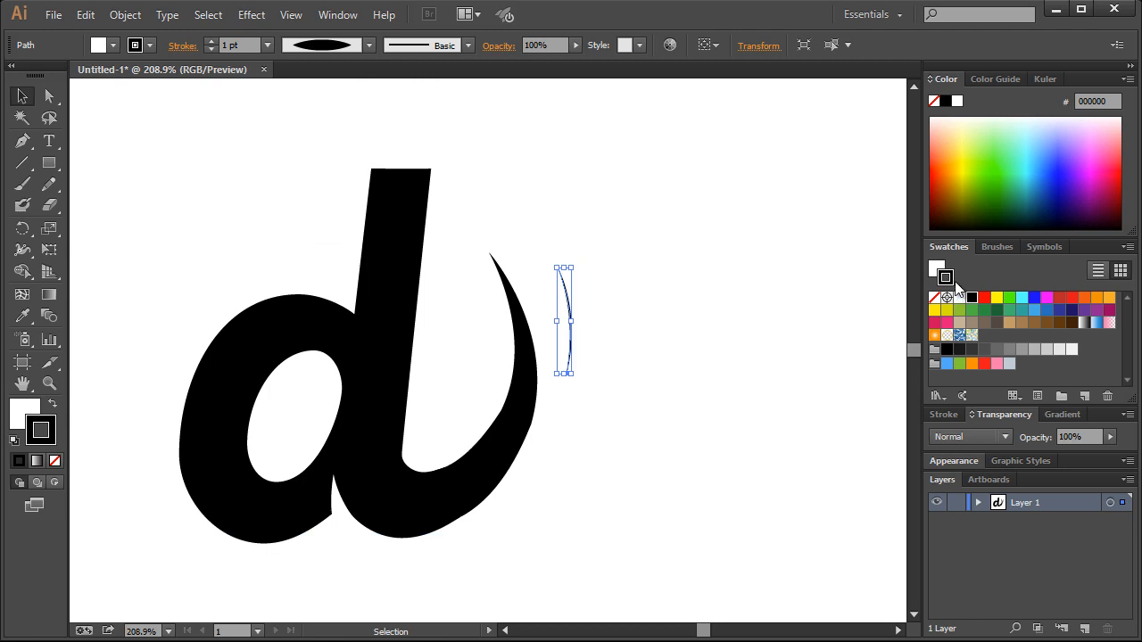
- Set the short curve's stroke weight to 5 pt and move it slightly closer to the tail
left_click(212, 39)
left_click(211, 39)
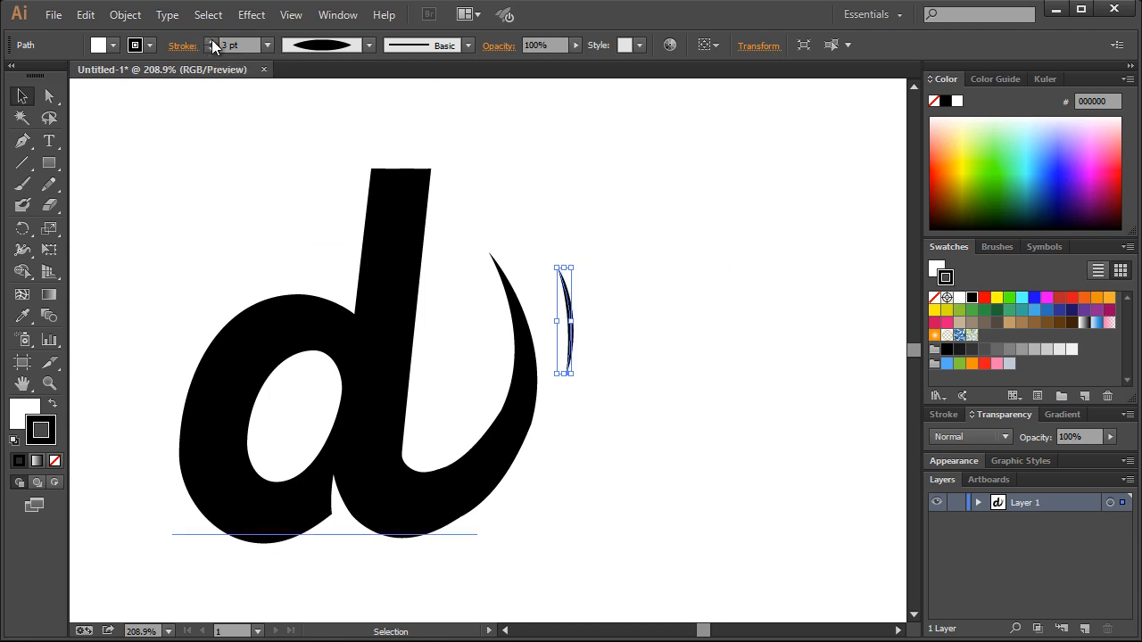
left_click(212, 39)
left_click(211, 39)
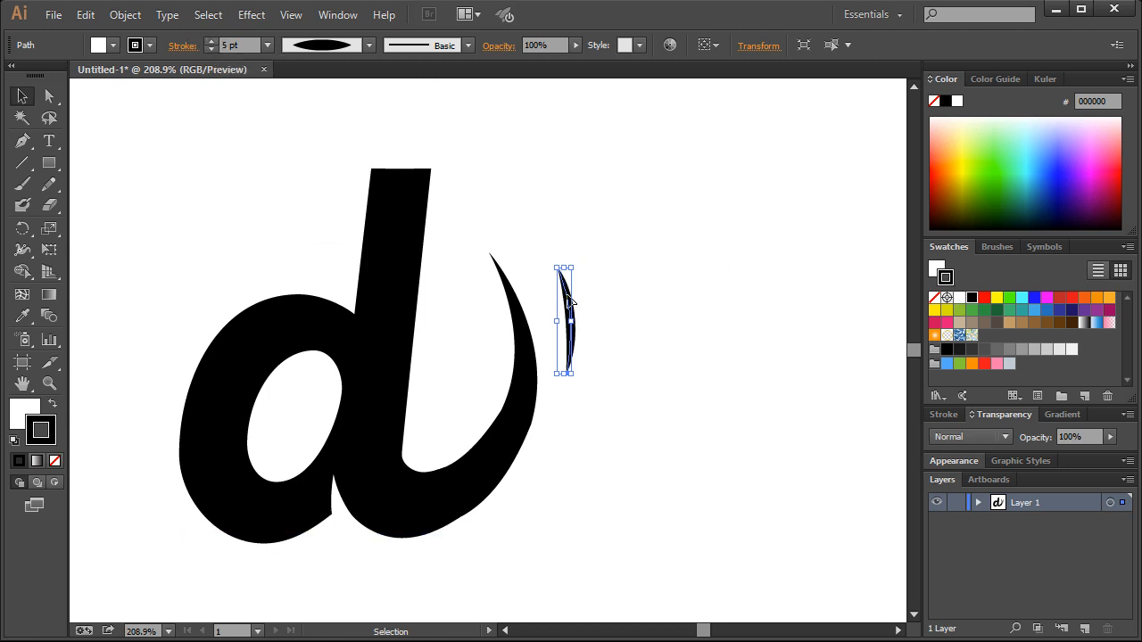
left_click(601, 429)
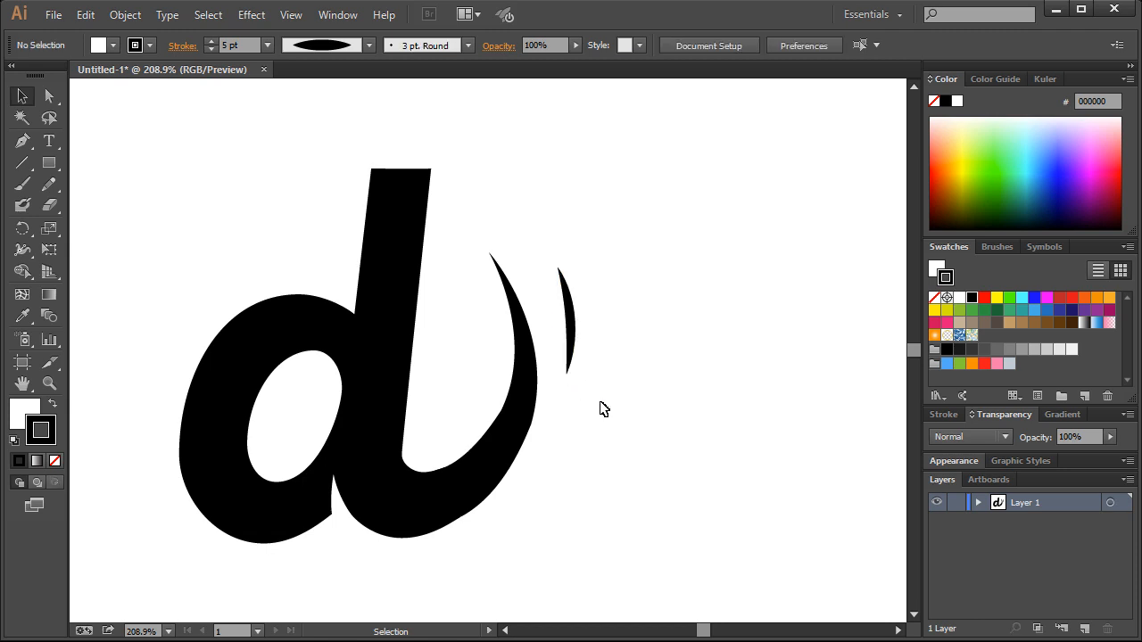
left_click_drag(578, 327, 569, 322)
left_click(607, 327)
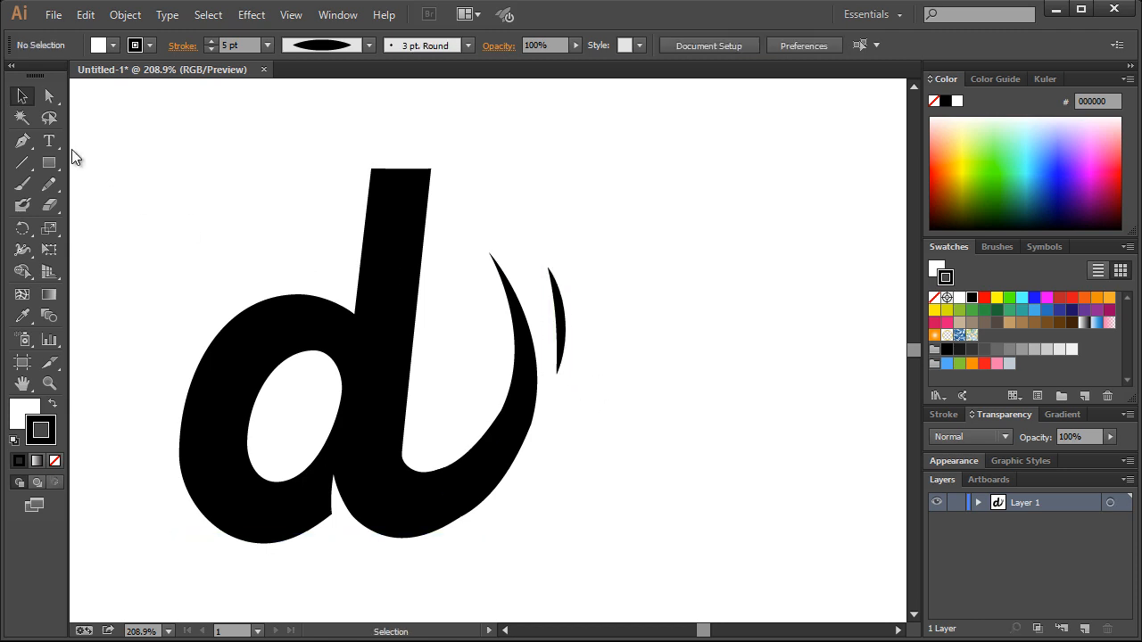
- Duplicate the motion mark to its right, rotate the copy clockwise and scale it down
left_click(554, 306)
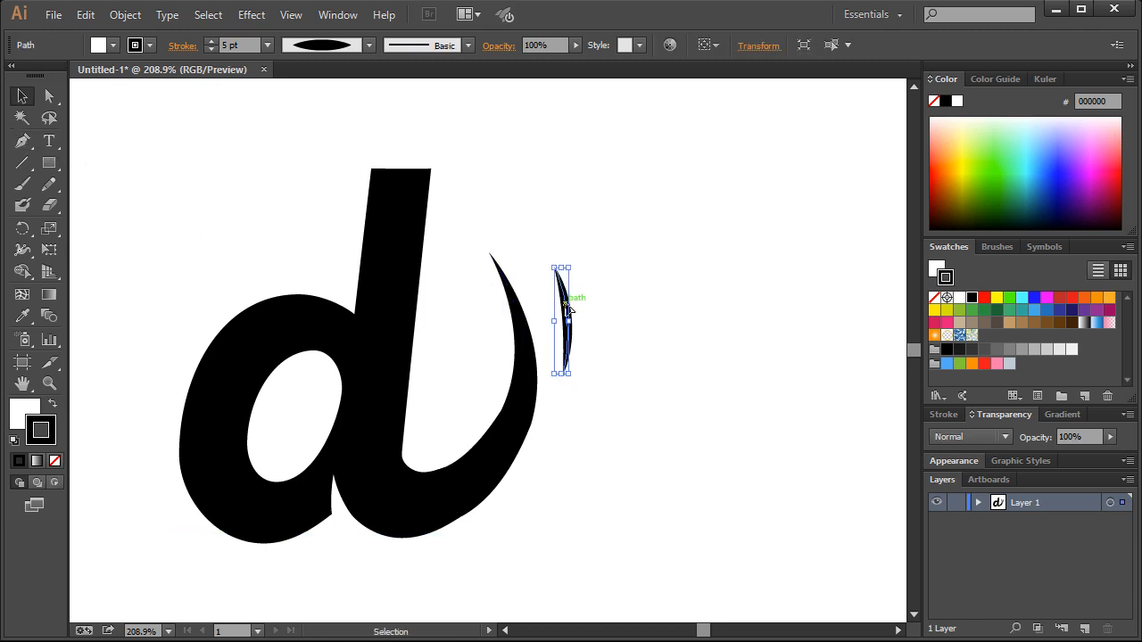
left_click_drag(557, 306, 582, 327)
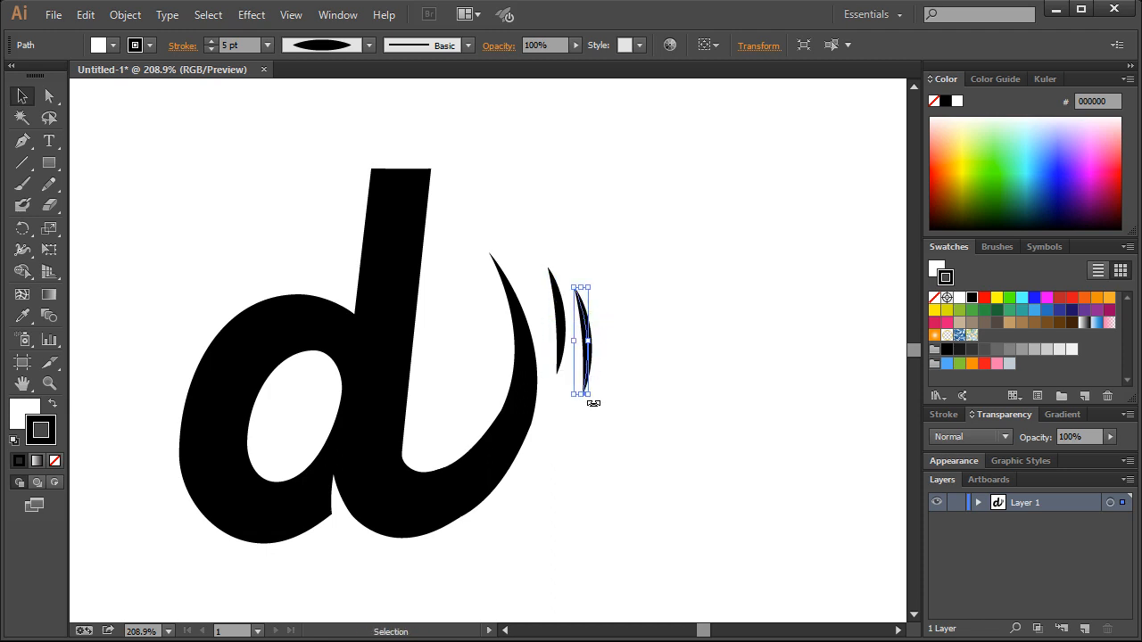
left_click_drag(593, 404, 580, 417)
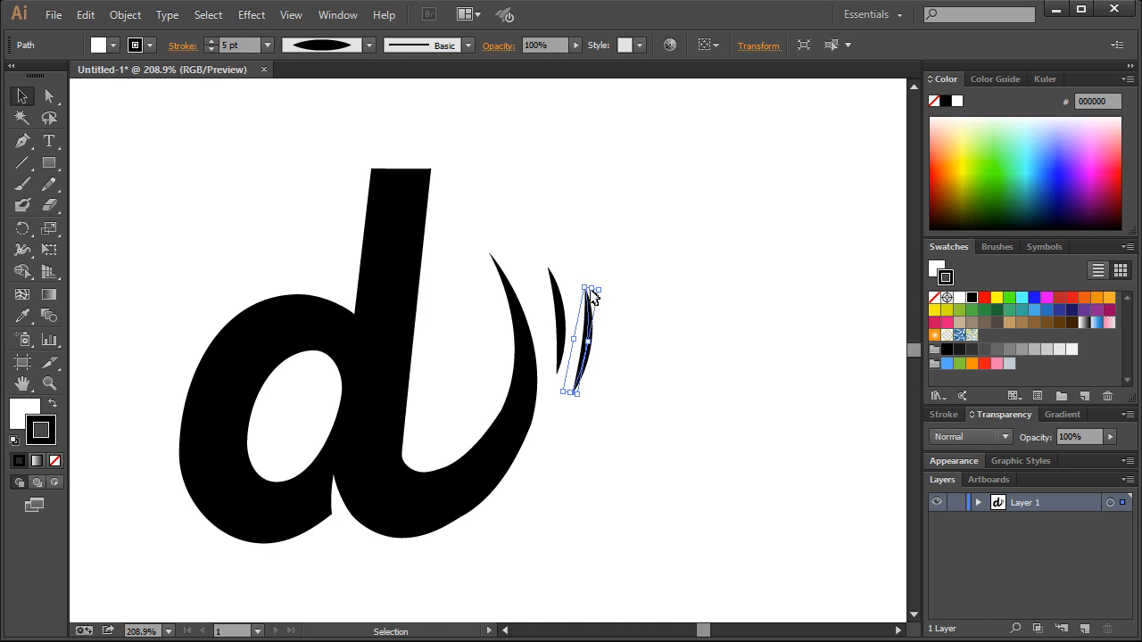
left_click_drag(593, 291, 582, 304)
left_click(629, 251)
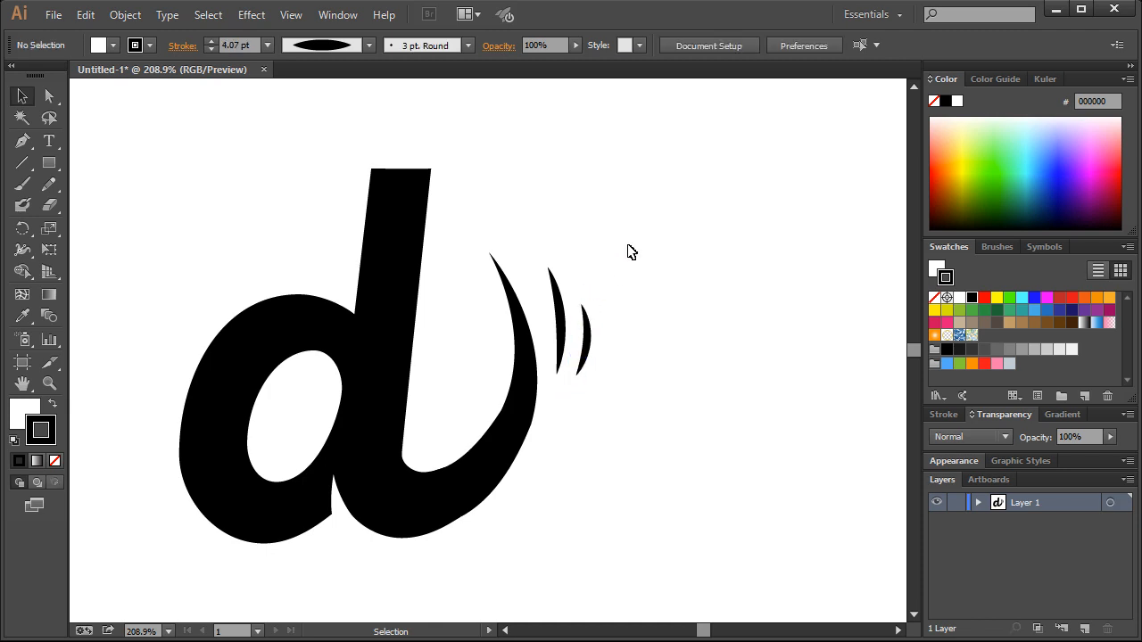
- Nudge the smaller motion mark slightly right and down to space it from the larger one
left_click(588, 343)
key("Right")
key("Down")
left_click(649, 311)
key("ctrl+1")
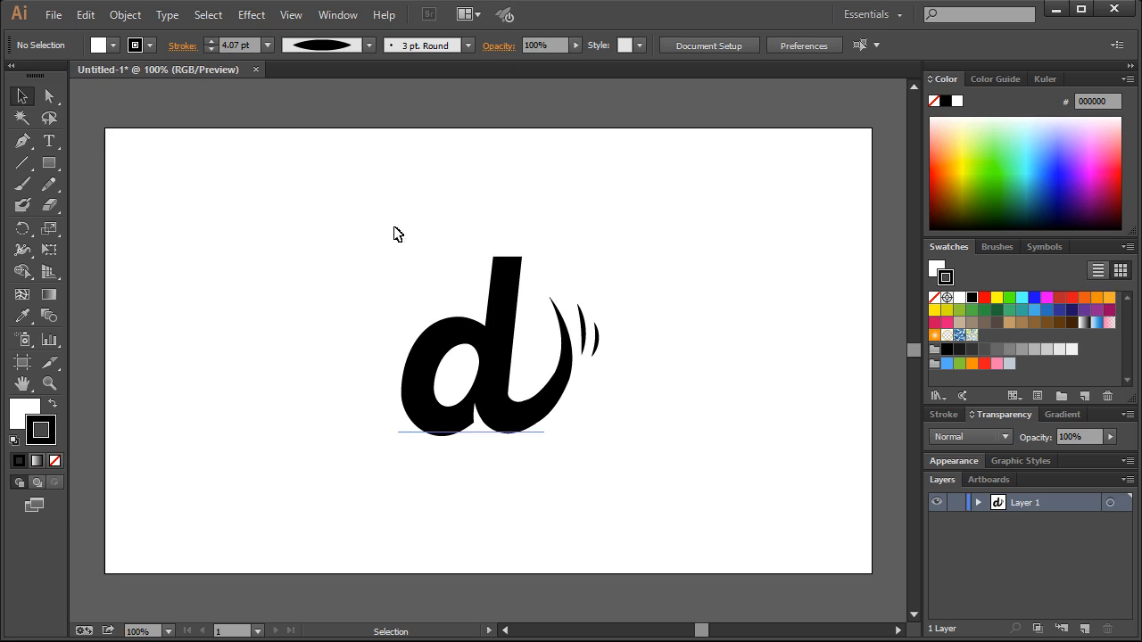
- Duplicate the whole d with its tail and motion marks, arranging the two versions side by side on the artboard
left_click_drag(395, 232, 678, 474)
mouse_move(490, 350)
left_mouse_down()
mouse_move(265, 351)
mouse_move(605, 352)
left_mouse_up()
left_click(654, 187)
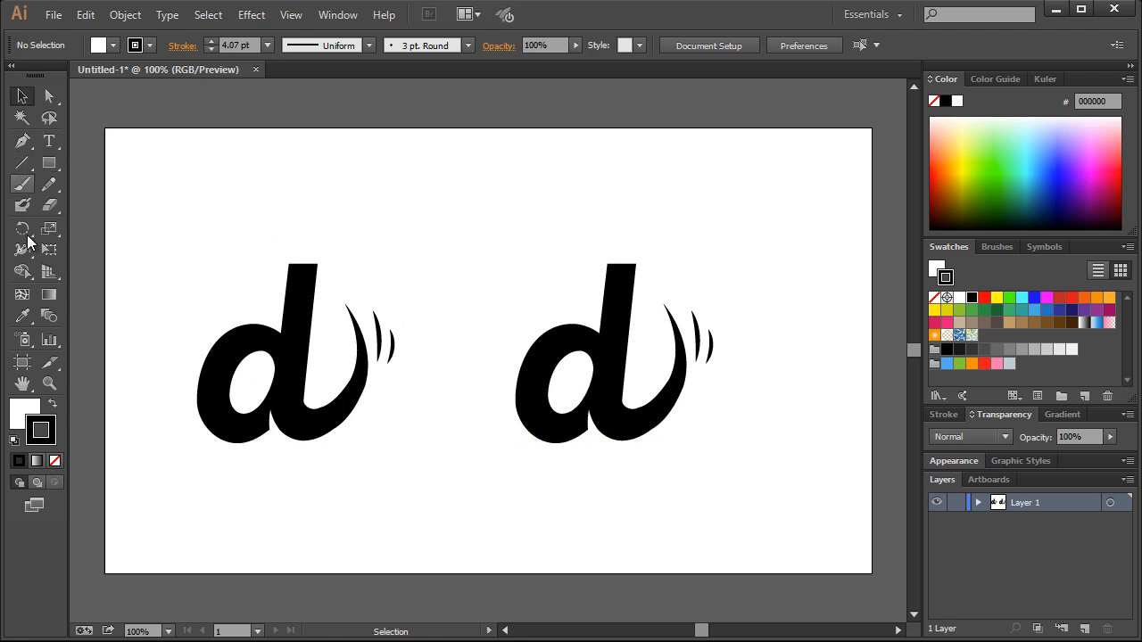
- Draw a closed seven-point polygon with the Pen tool covering the inner opening of the right-hand d
left_click(49, 164)
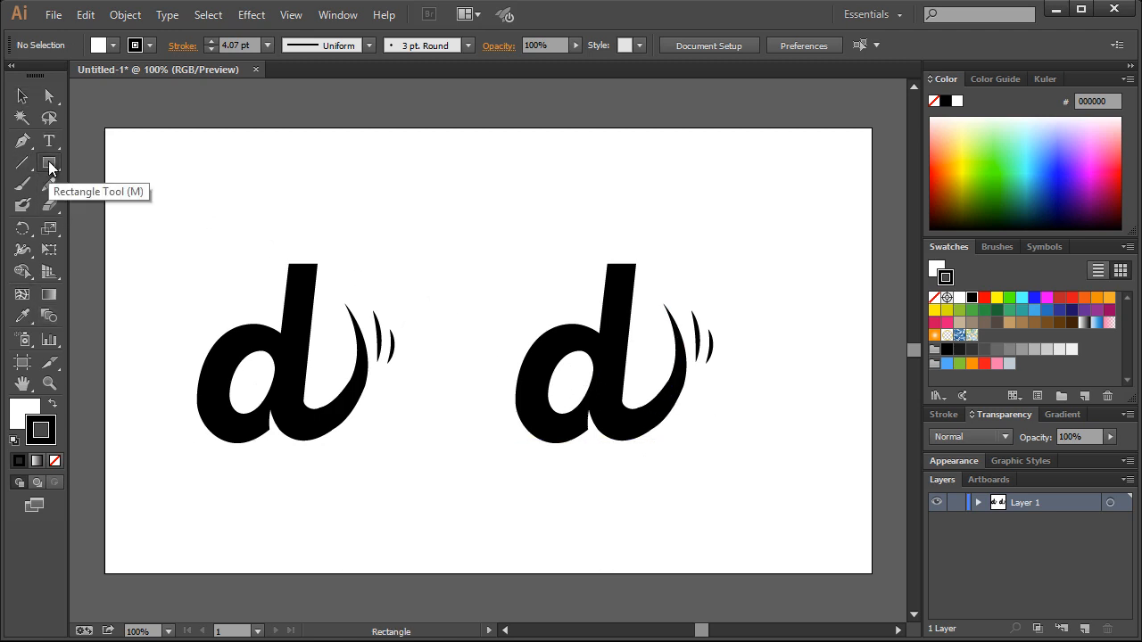
left_click(23, 141)
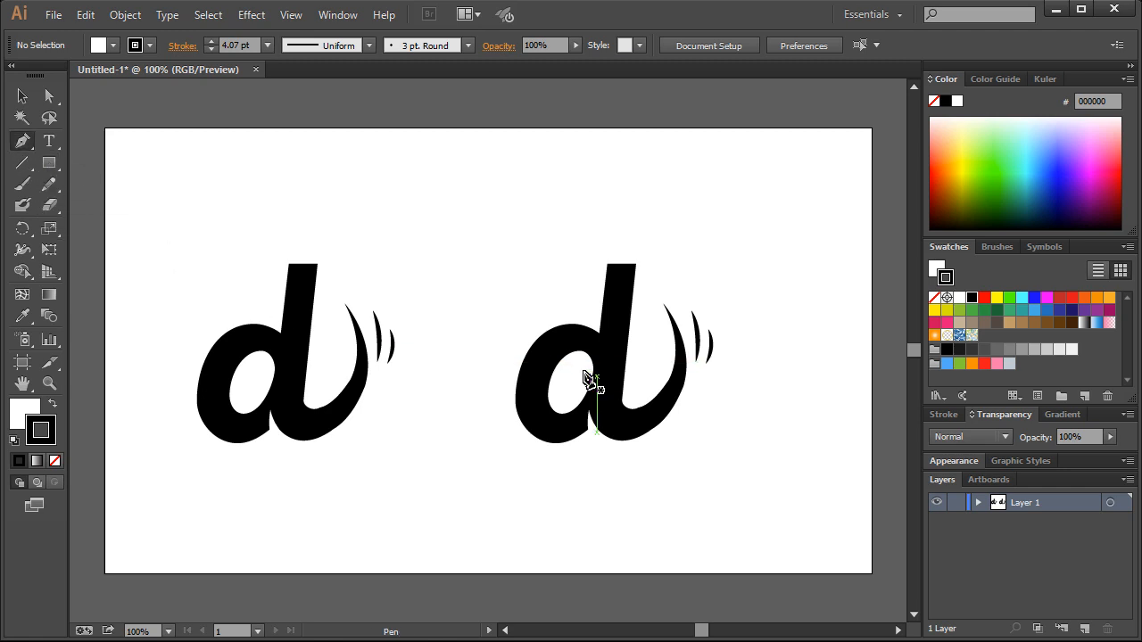
left_click(587, 342)
left_click(549, 353)
left_click(532, 380)
left_click(542, 421)
left_click(560, 420)
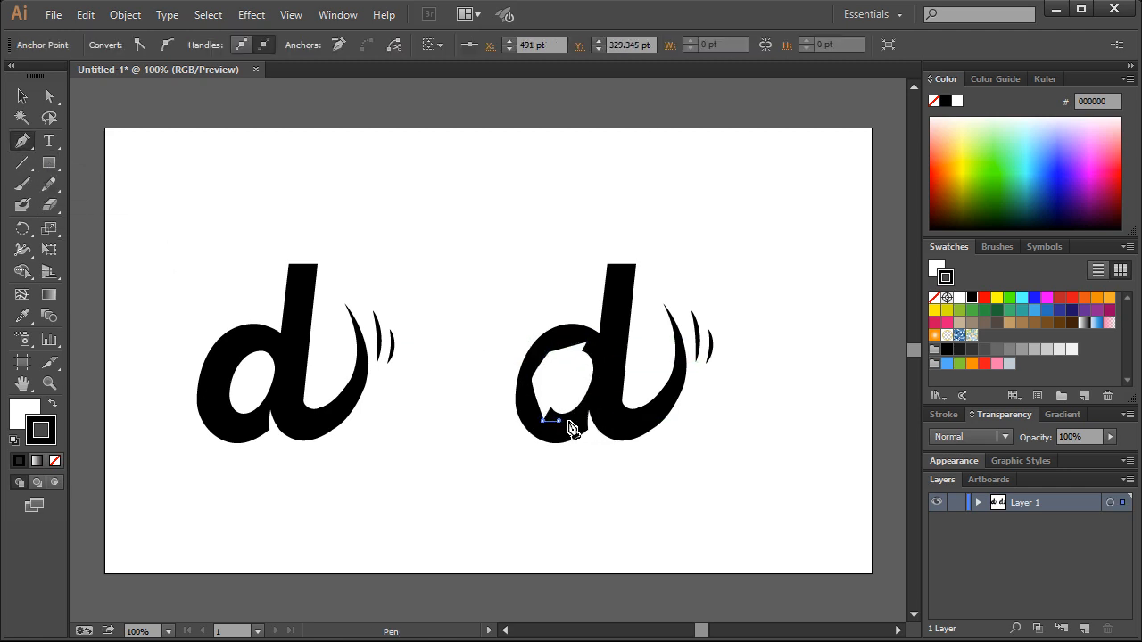
left_click(592, 402)
left_click(606, 369)
left_click(587, 340)
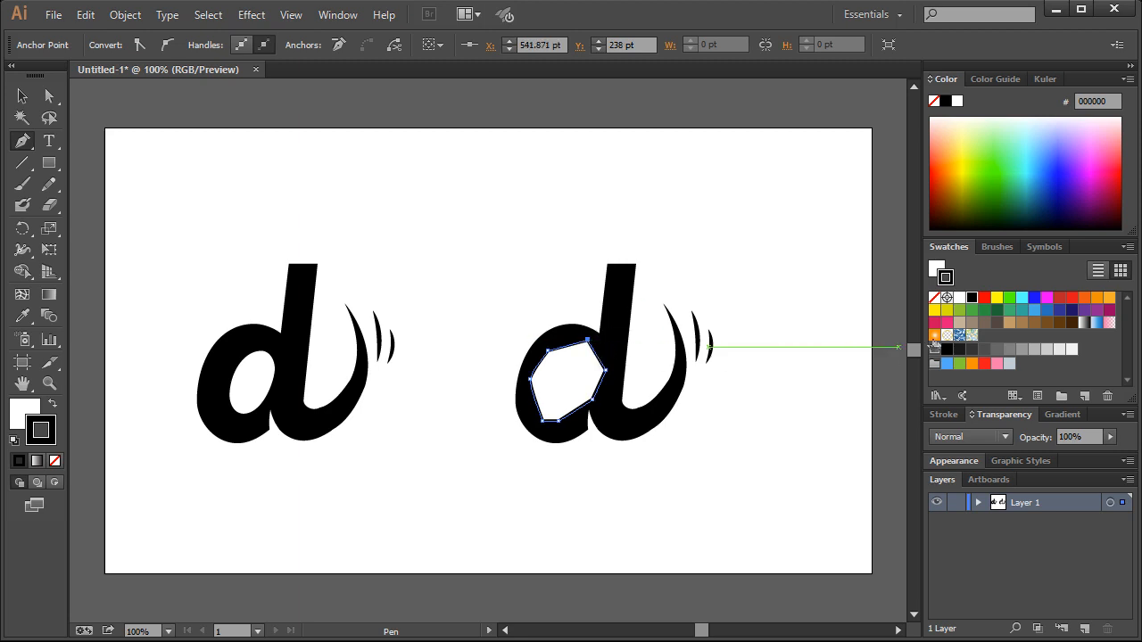
- Remove the polygon's stroke and fill it with black so the right-hand d's bowl is solid
left_click(934, 297)
left_click(936, 268)
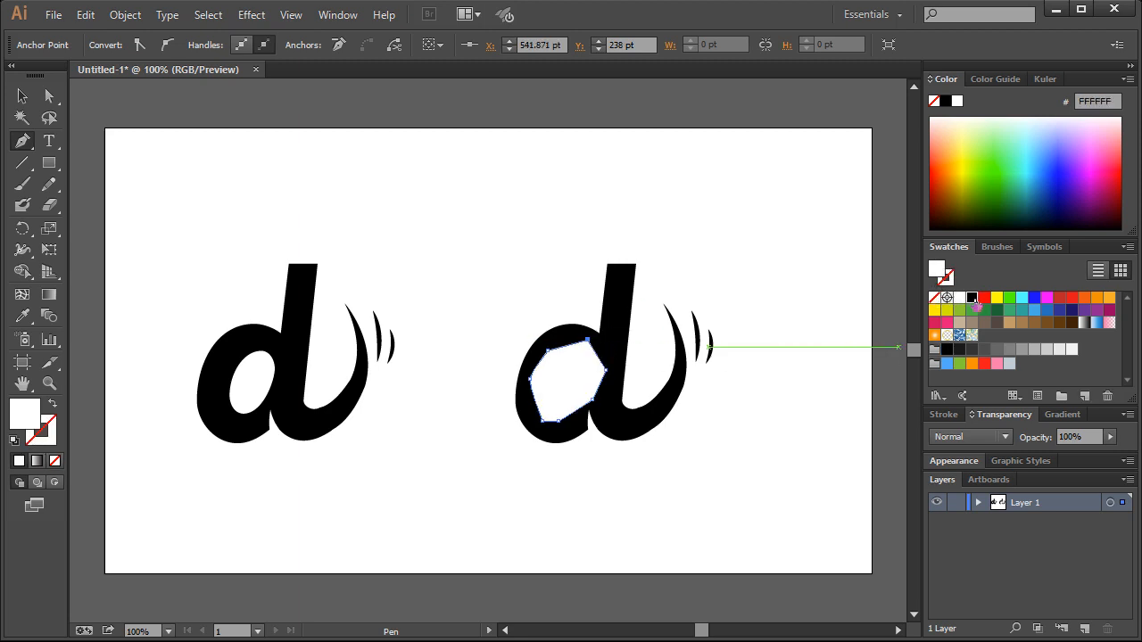
left_click(972, 297)
left_click(22, 96)
left_click(457, 212)
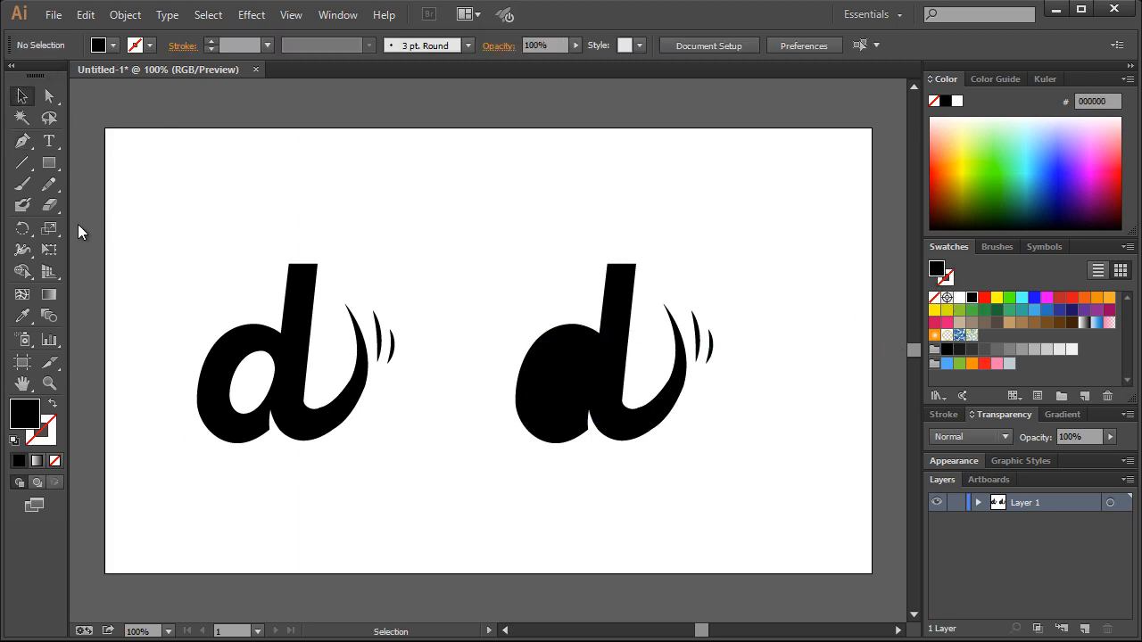
left_click(49, 382)
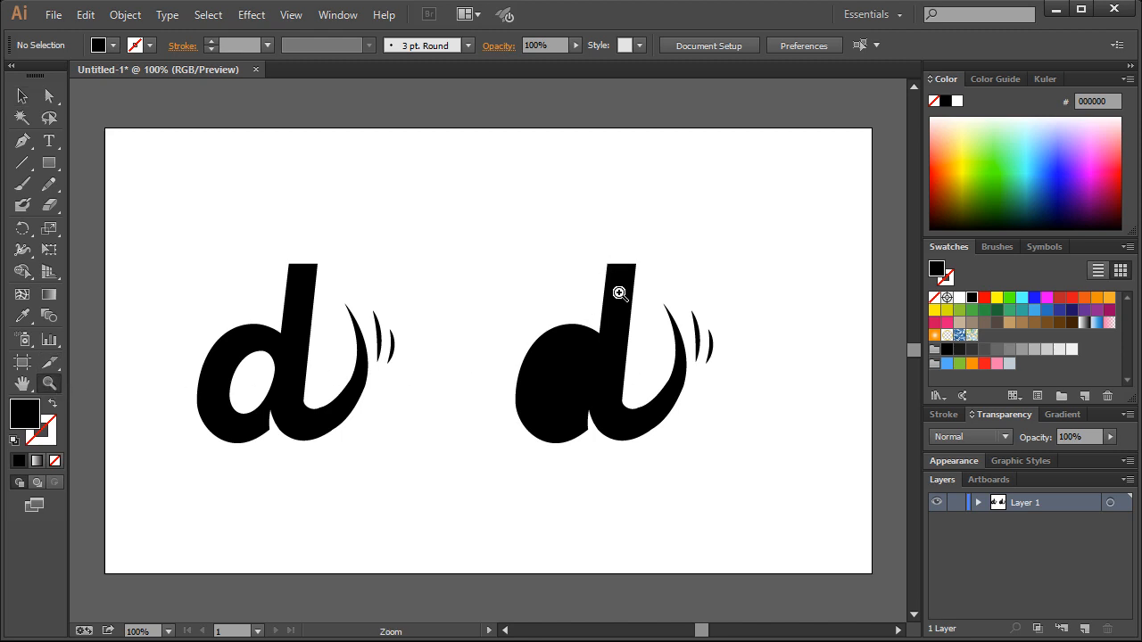
- Draw an ellipse inside the right-hand d's solid bowl, tilt it clockwise and fill it with white
left_click_drag(442, 223, 764, 507)
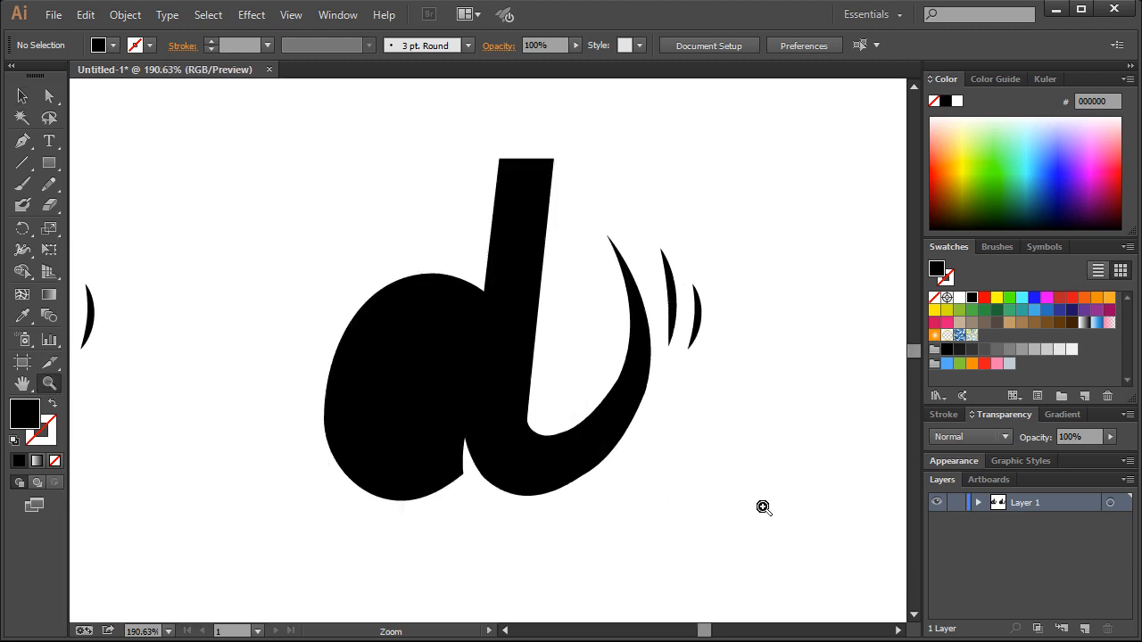
left_click(51, 166)
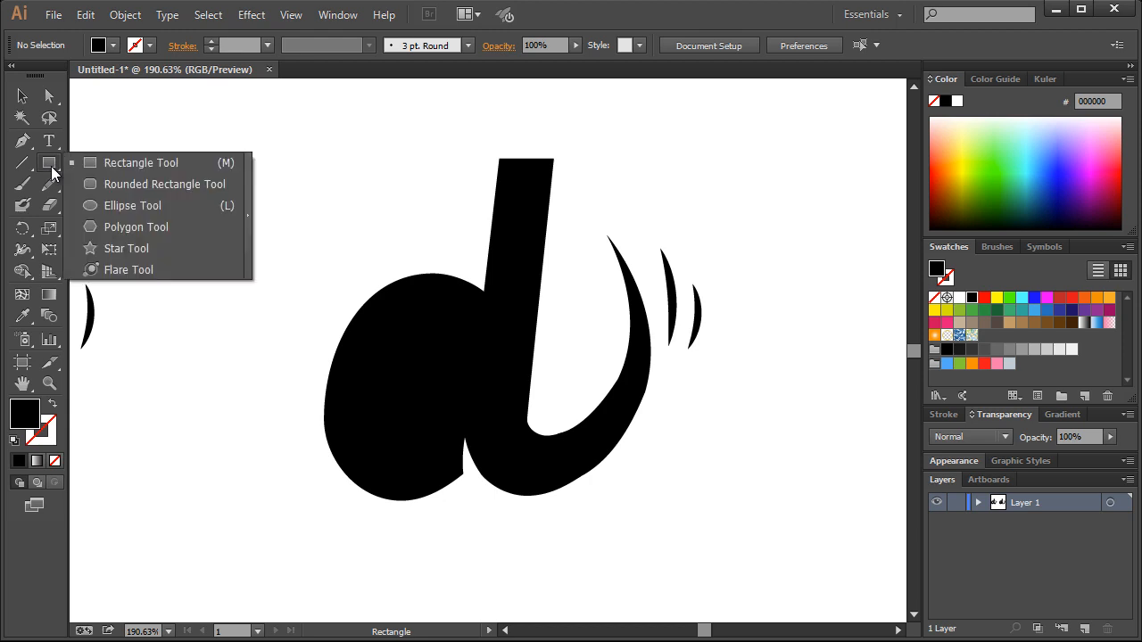
left_click(113, 206)
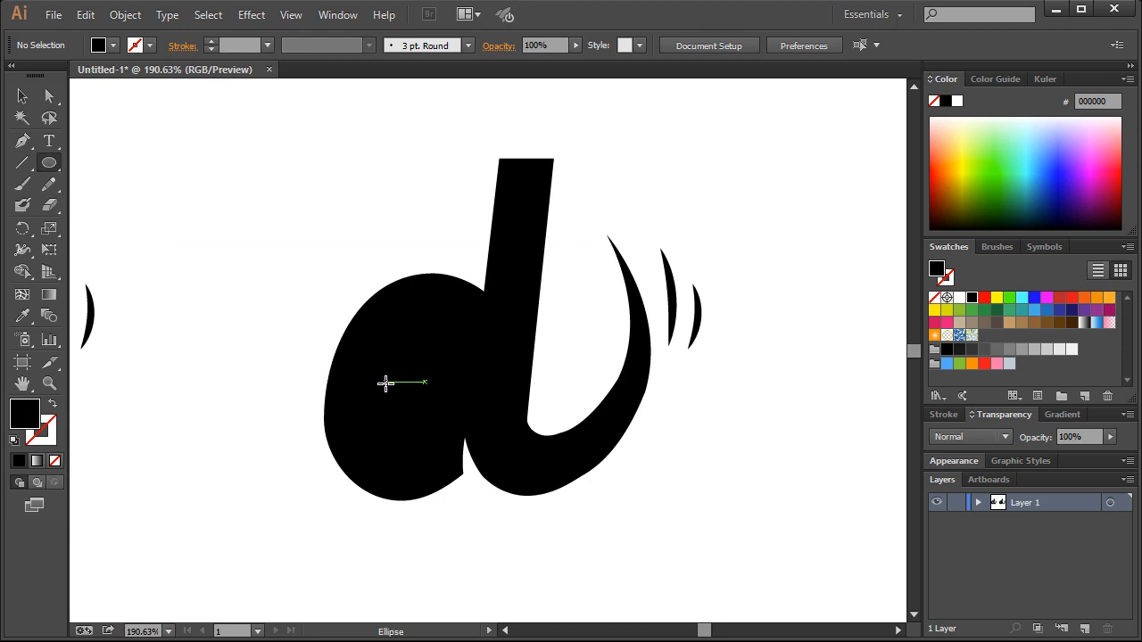
left_click_drag(385, 383, 415, 422)
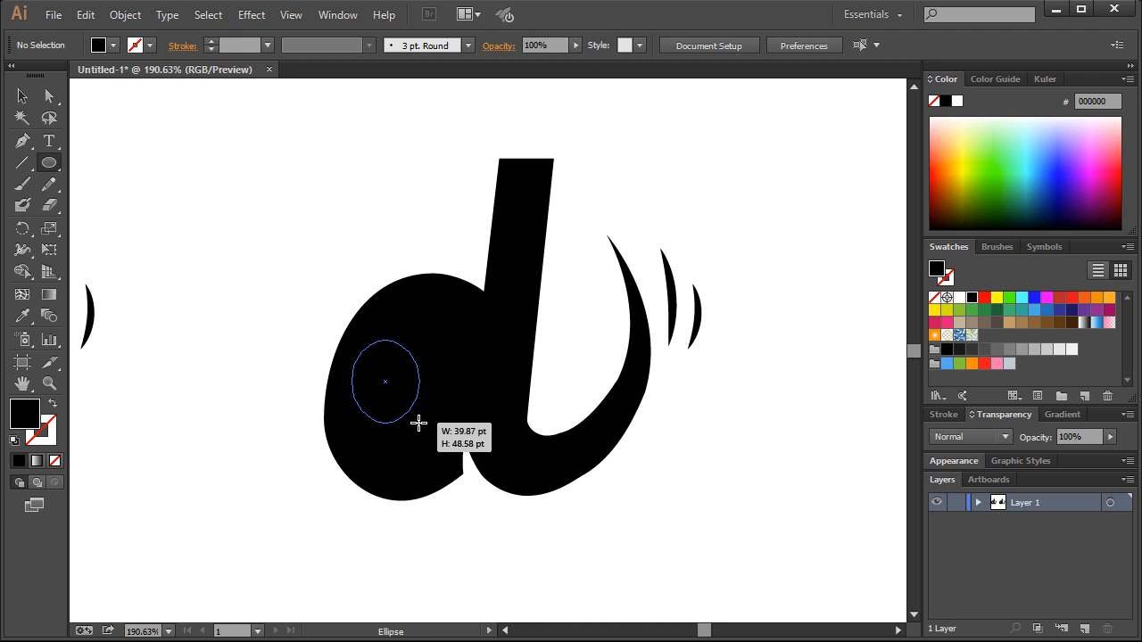
left_click_drag(418, 423, 413, 477)
left_click(22, 96)
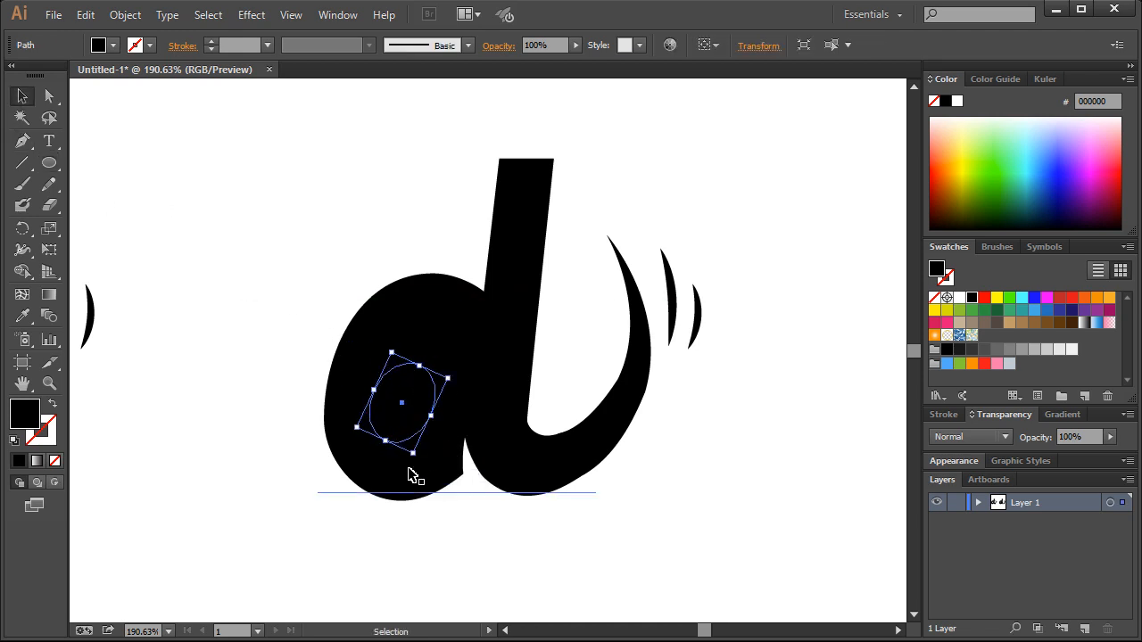
left_click(960, 298)
left_click(339, 235)
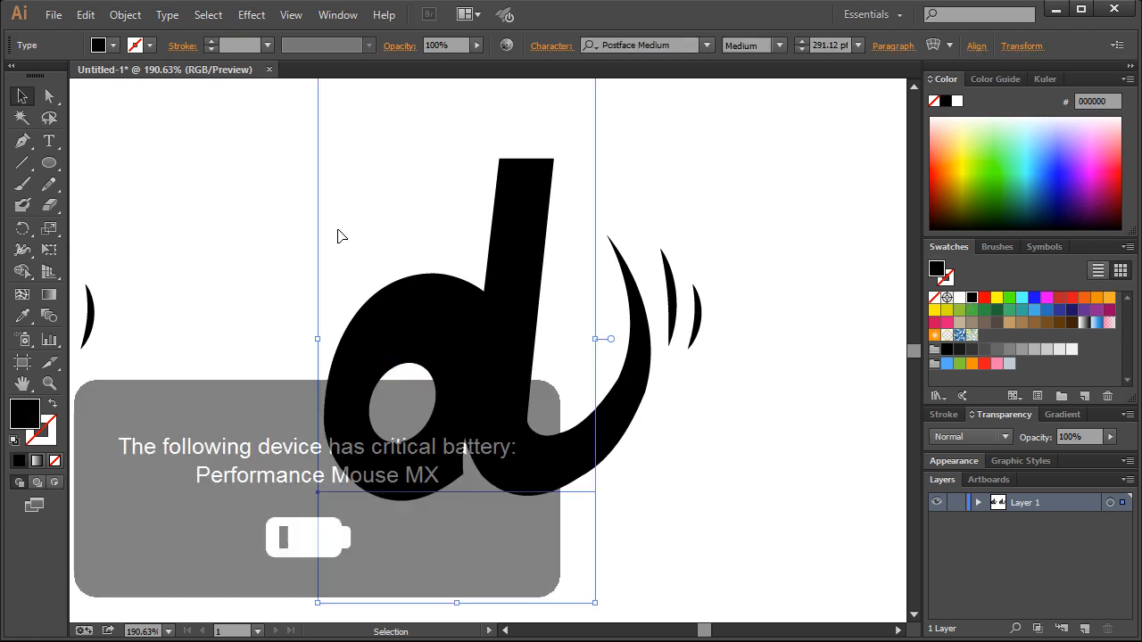
- Enlarge the white ellipse in the right-hand d's bowl, keeping its clockwise tilt
left_click(276, 295)
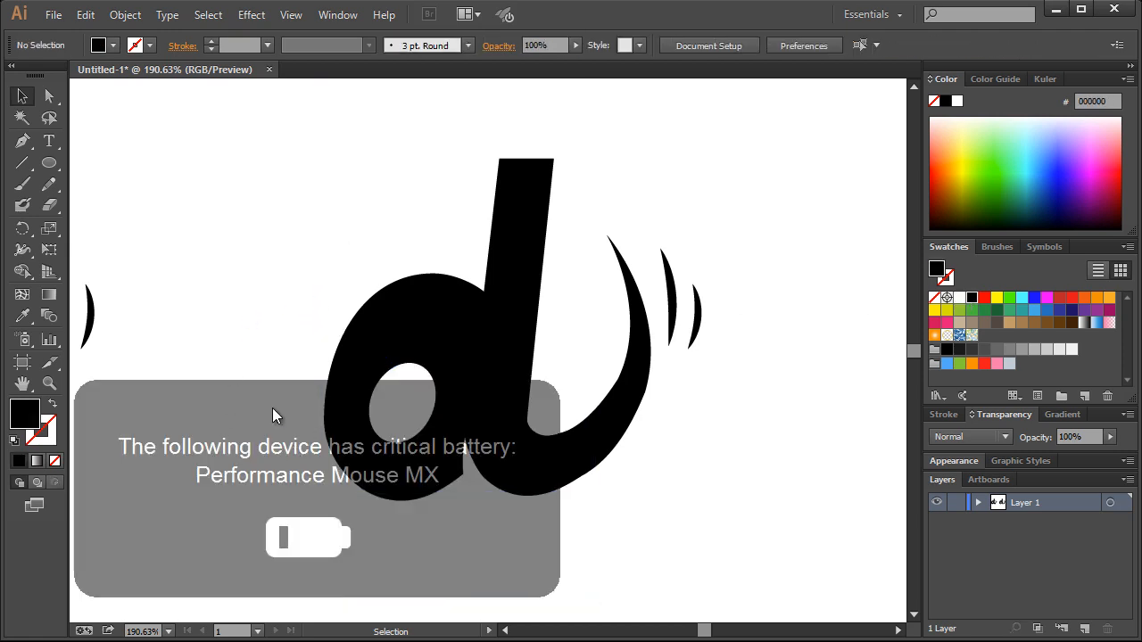
left_click(410, 375)
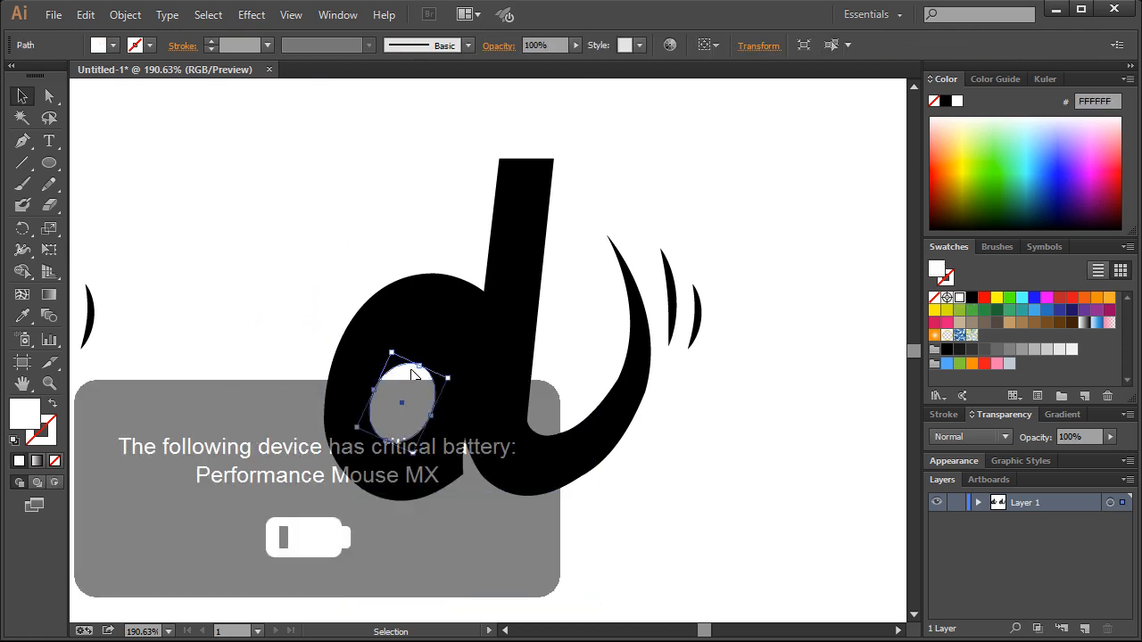
left_click_drag(448, 380, 499, 387)
left_click(246, 269)
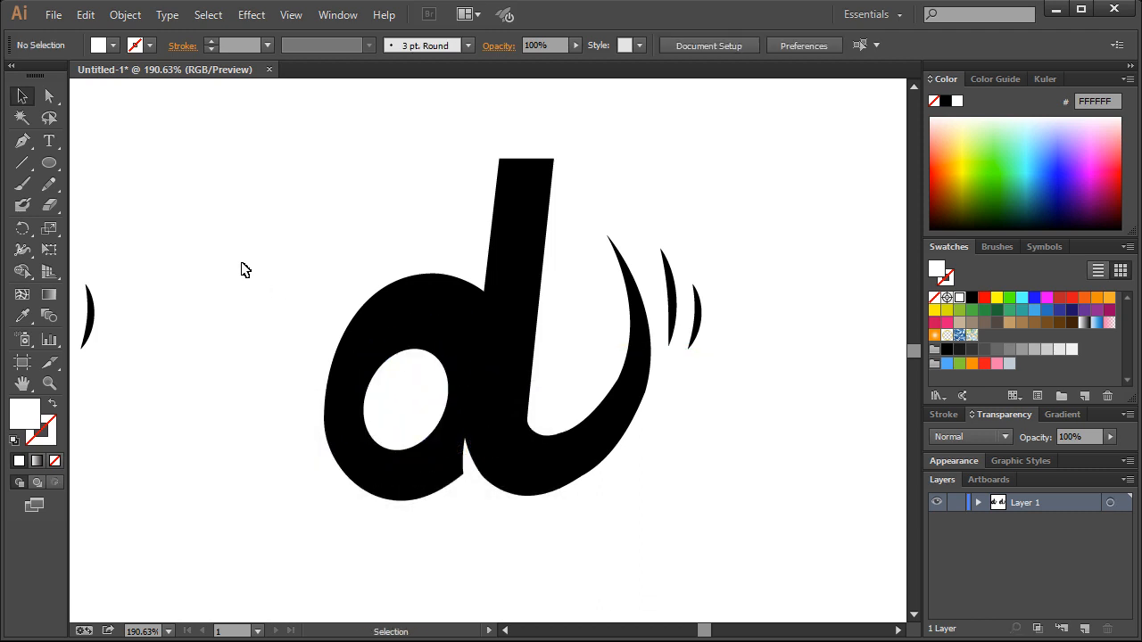
- Draw a small upright white ellipse just above the large one in the right-hand d's bowl and tilt it slightly clockwise
key("z")
left_click_drag(234, 191, 684, 517)
left_click(49, 164)
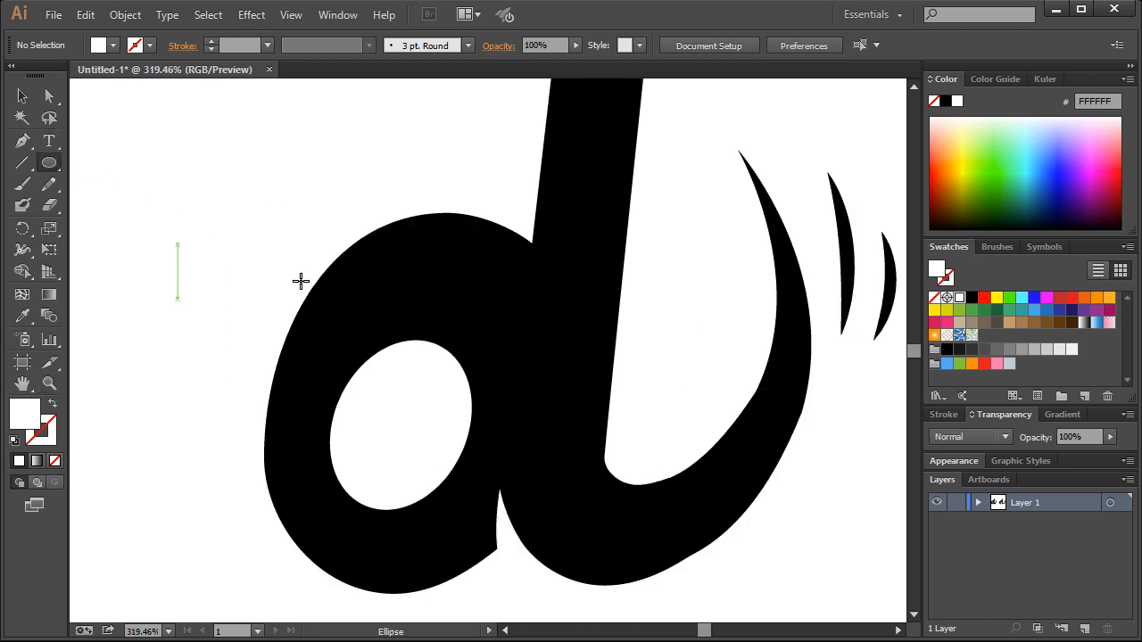
left_click_drag(380, 303, 395, 324)
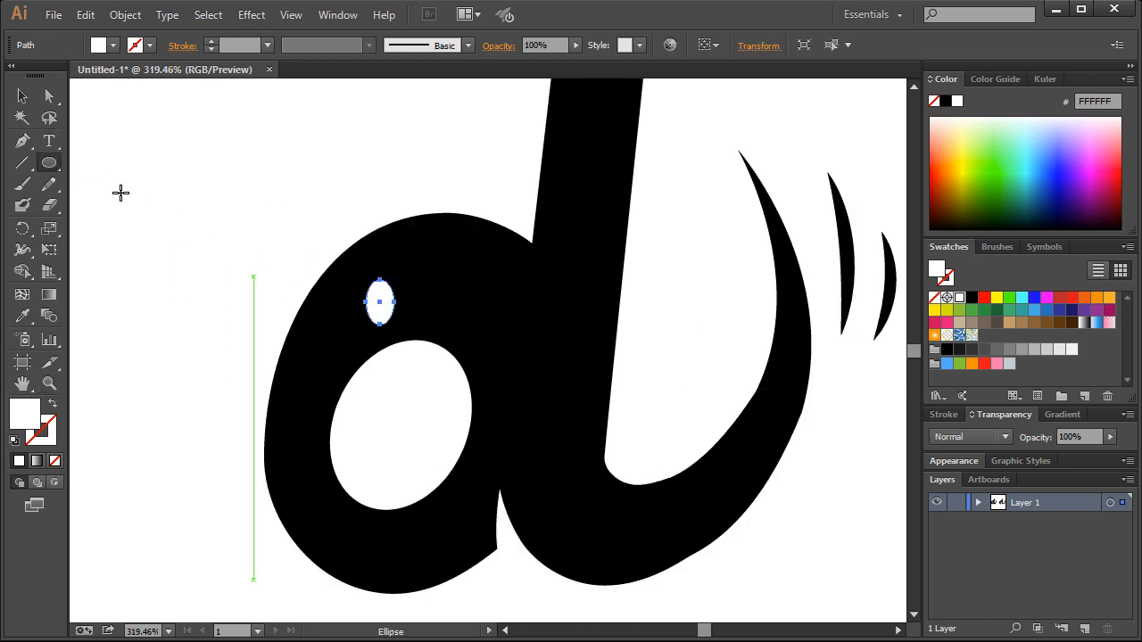
key("v")
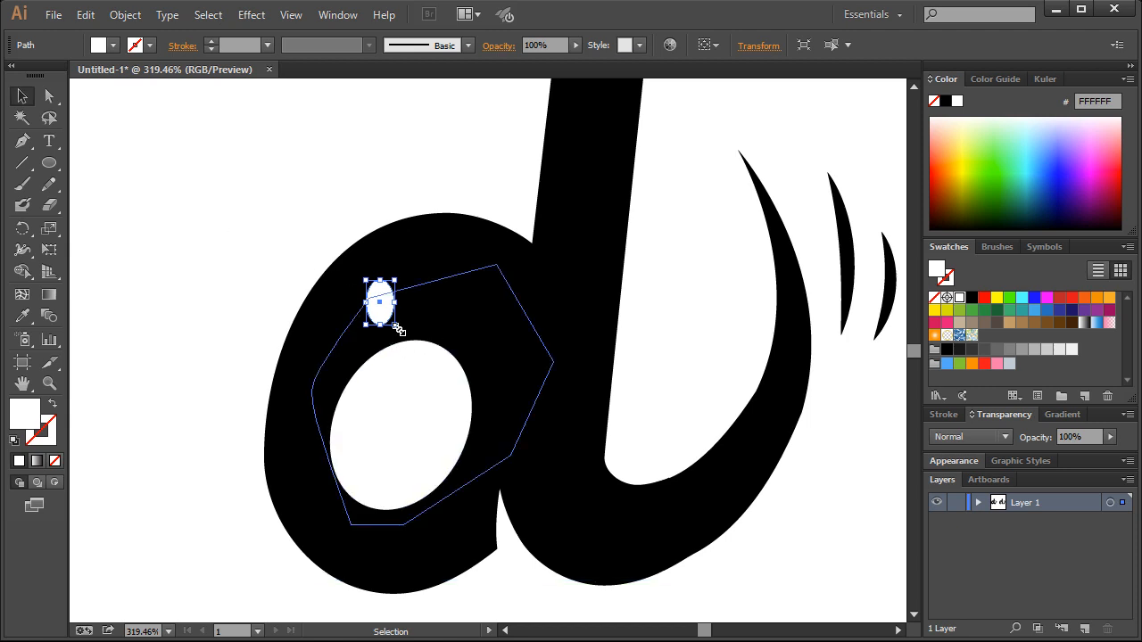
left_click_drag(398, 332, 393, 334)
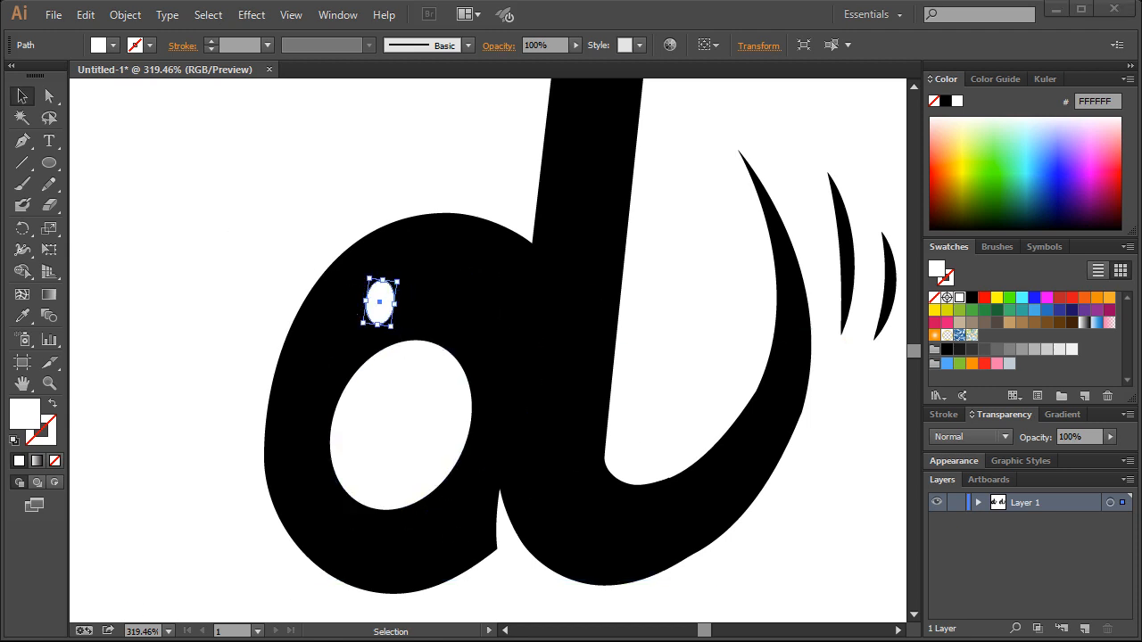
- Switch to the browser, search Google Images for "dog paw print" and examine the pad and toe shapes as reference
left_click(23, 638)
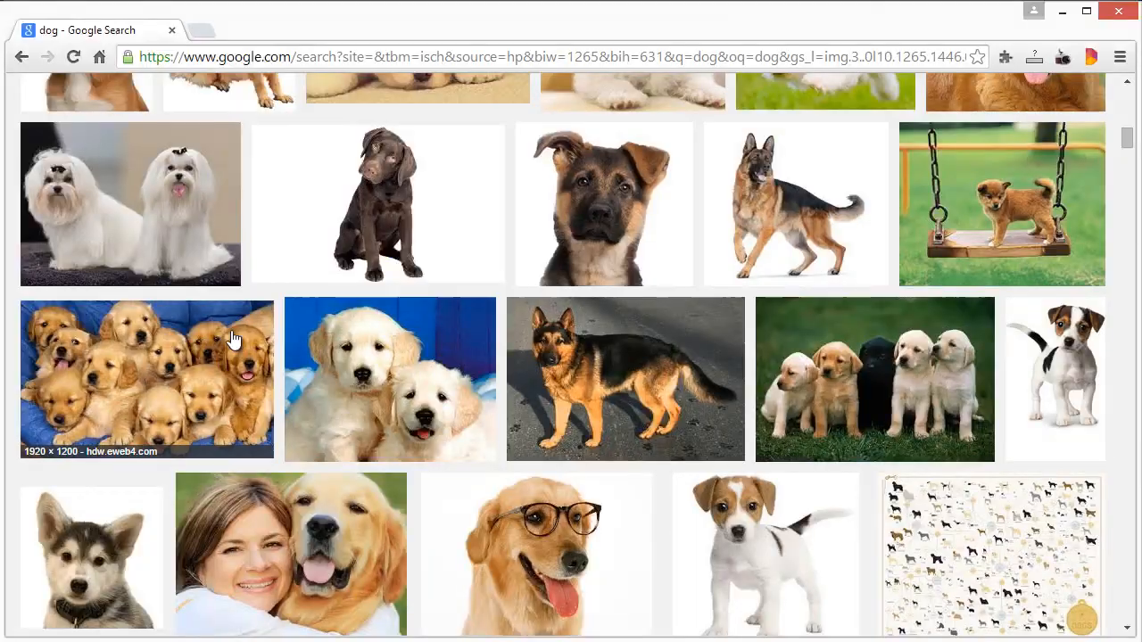
scroll(419, 102, "up", 12)
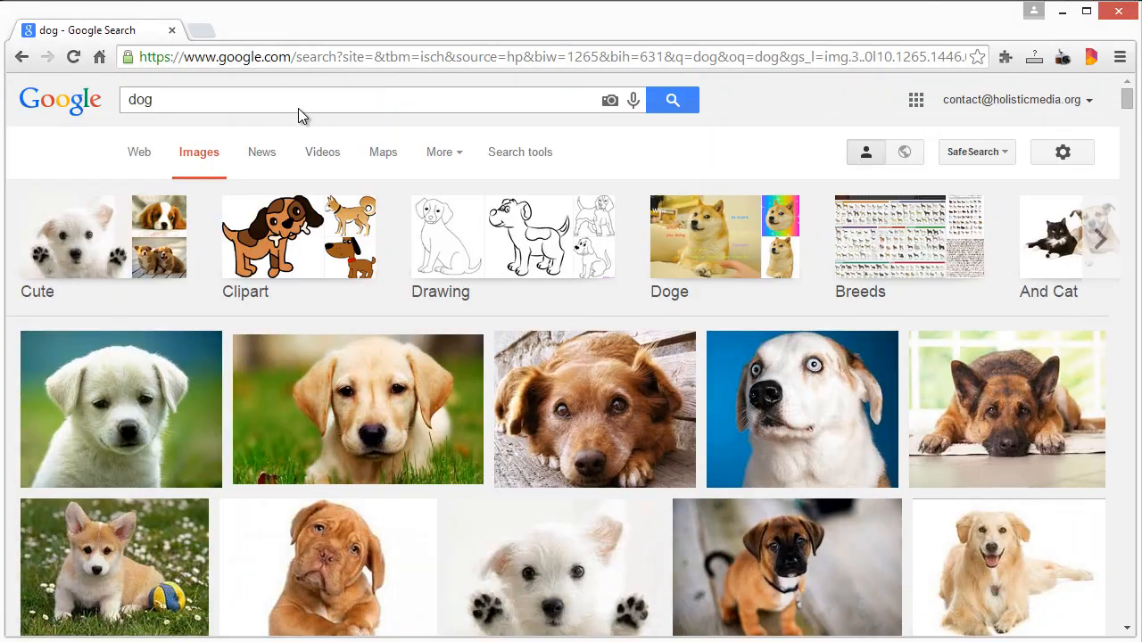
left_click(261, 98)
type("paw print")
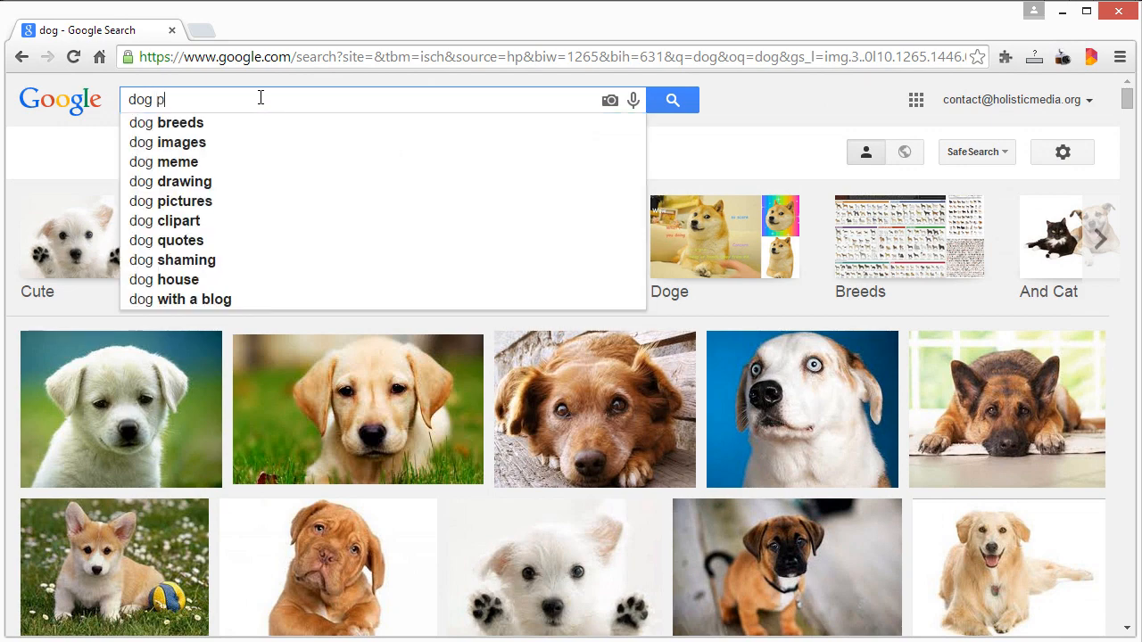
key("Return")
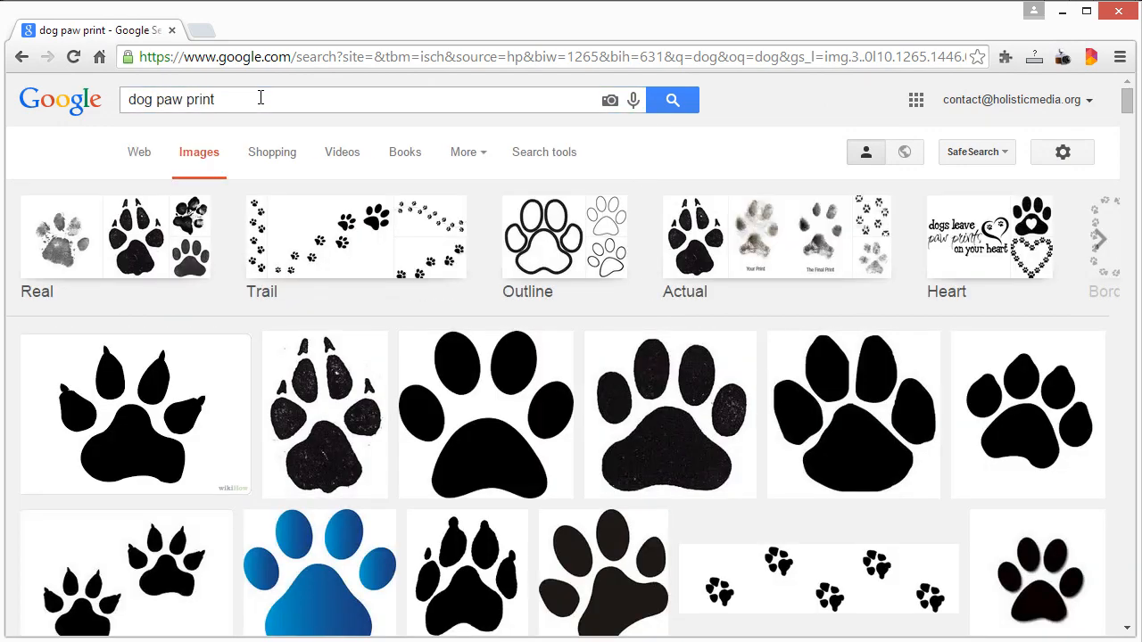
scroll(530, 365, "down", 2)
scroll(529, 362, "down", 3)
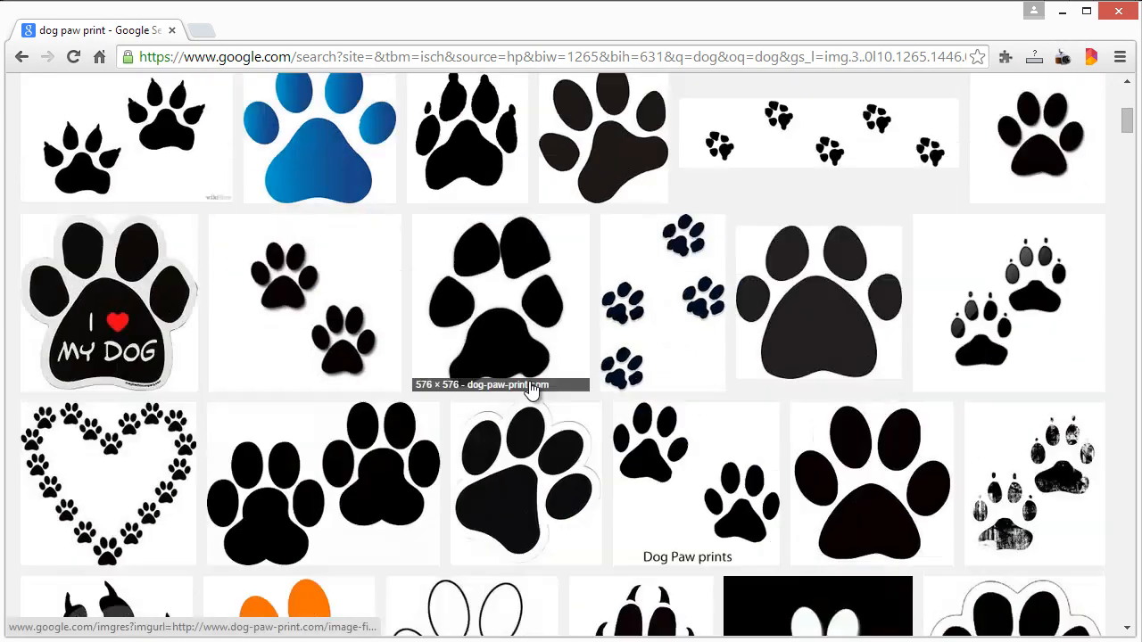
scroll(441, 426, "down", 2)
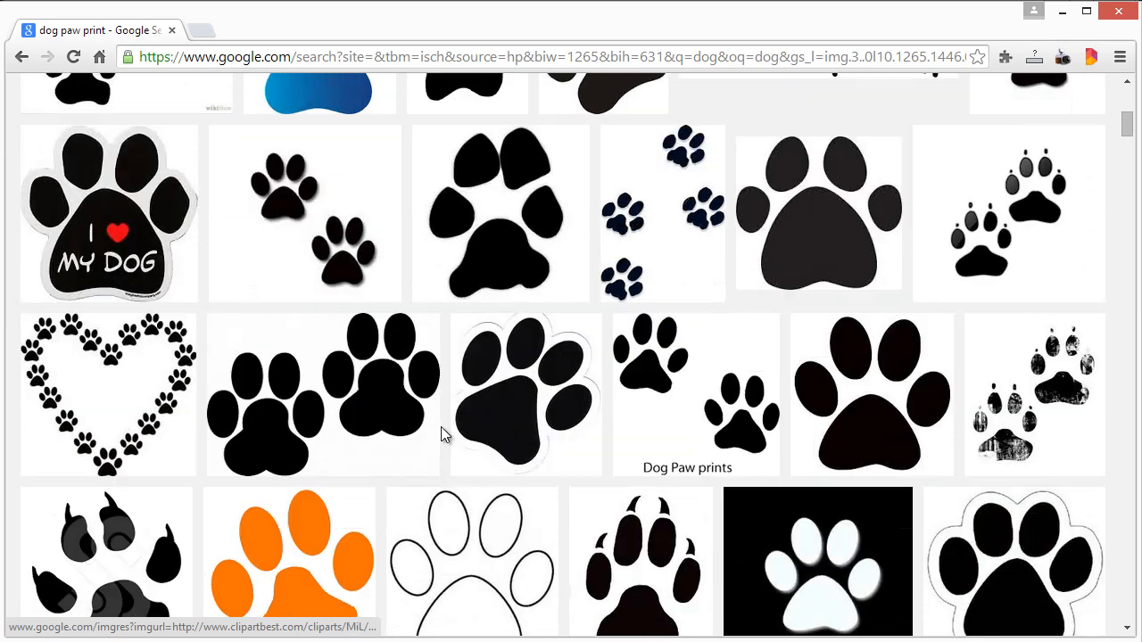
scroll(441, 427, "up", 7)
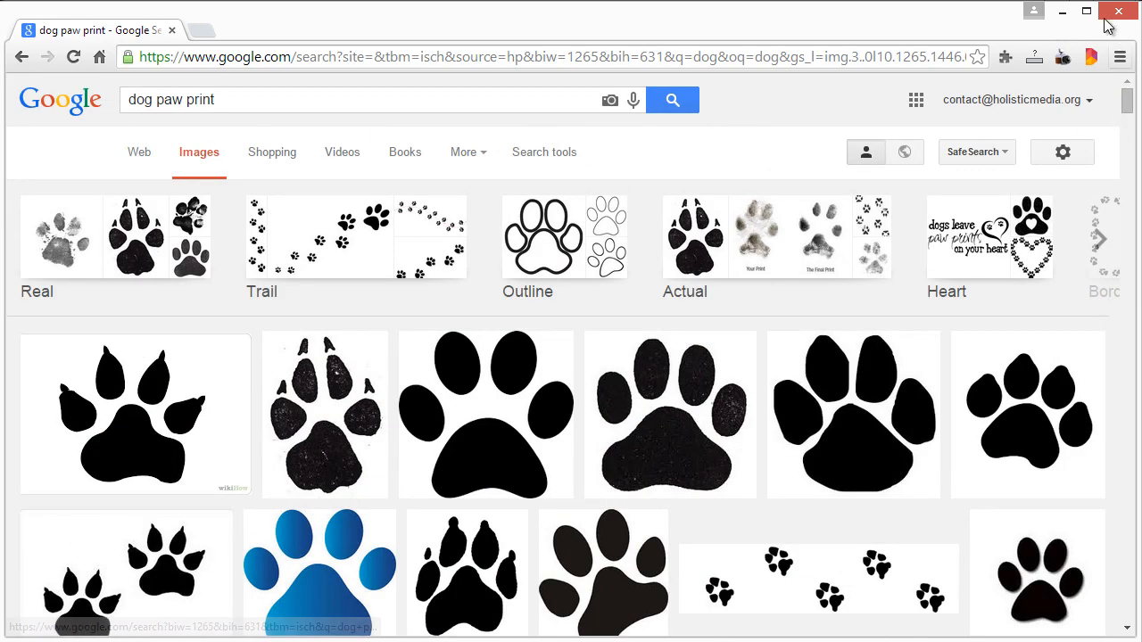
left_click(1064, 12)
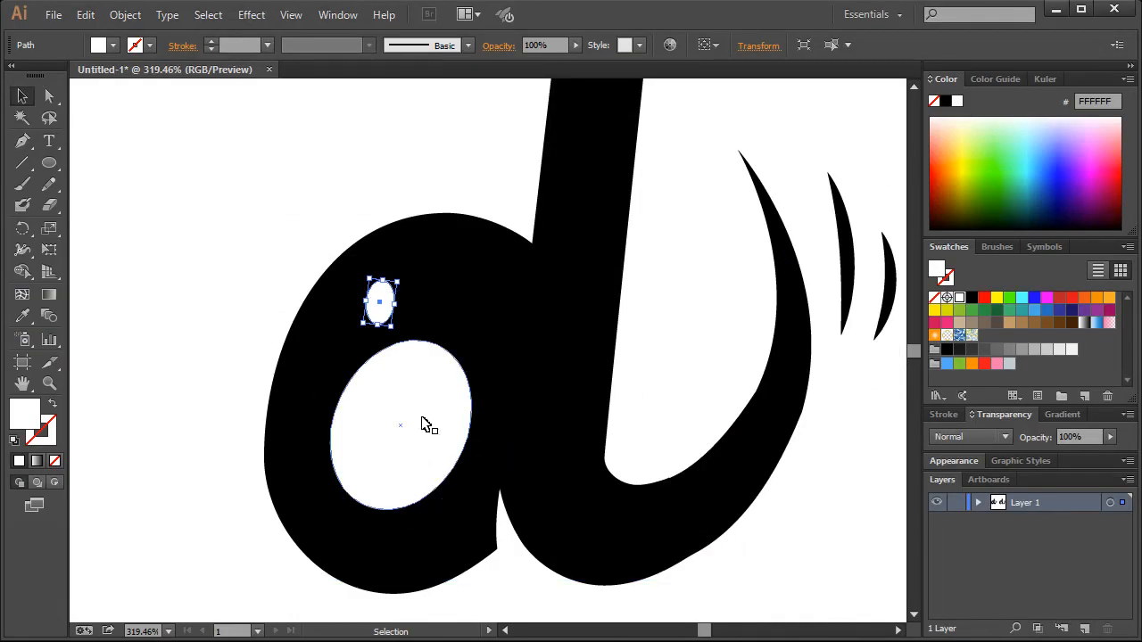
- Delete the large white ellipse from the right-hand d's bowl, keeping the small one
left_click(396, 421)
key("Delete")
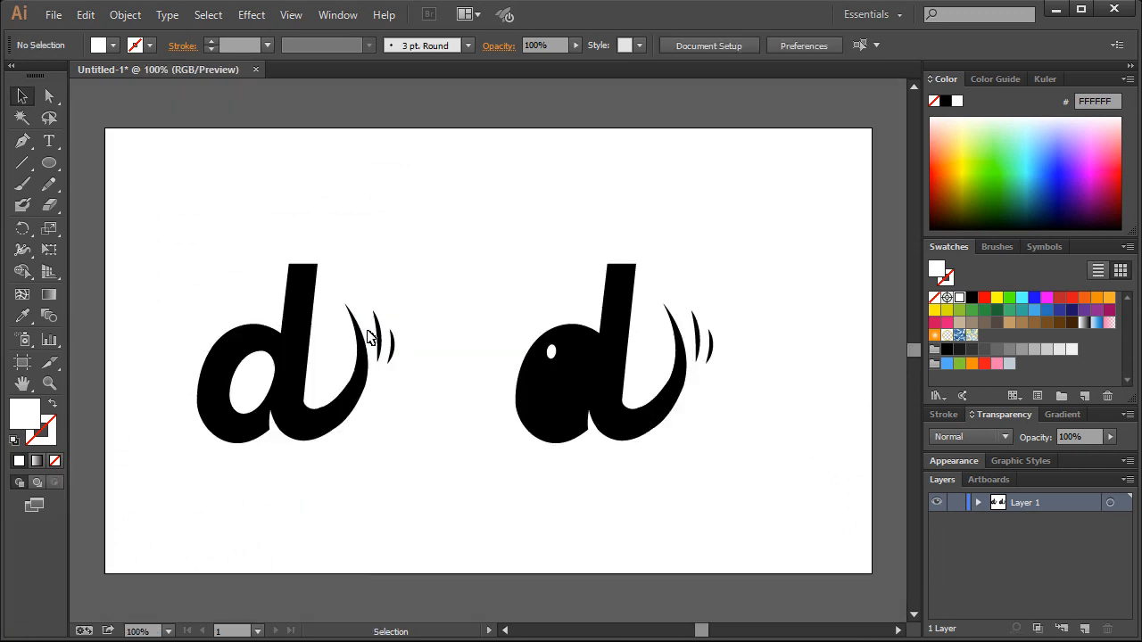
- Draw an upright ellipse in the empty area above and between the two d's and fill it with black
key("ctrl+1")
left_click(51, 164)
left_click_drag(451, 216, 511, 303)
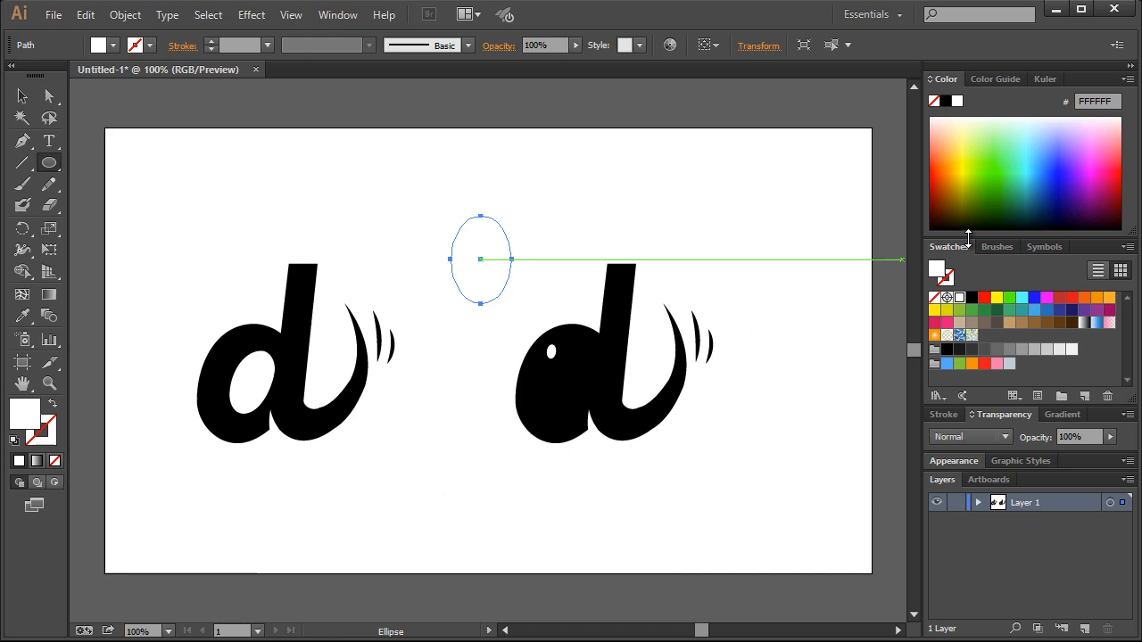
left_click(971, 297)
left_click(23, 97)
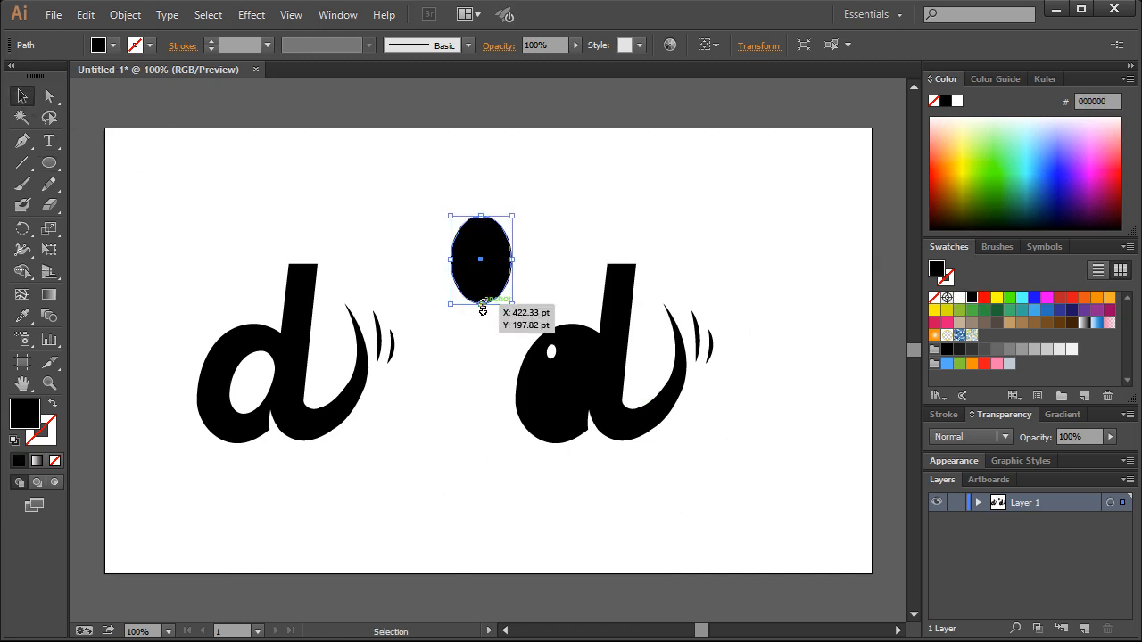
- Flatten the black ellipse into a rounder shape and pull its bottom anchor point upward to form a paw pad with a concave base
left_click_drag(480, 303, 480, 294)
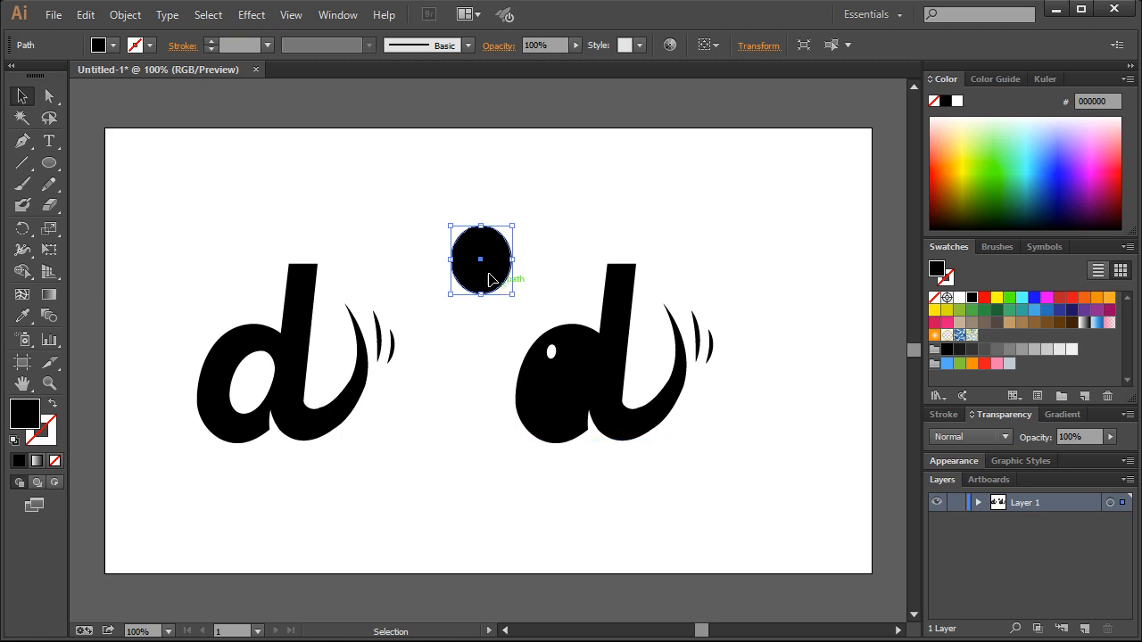
left_click(49, 95)
left_click_drag(481, 295, 496, 271)
left_click(554, 200)
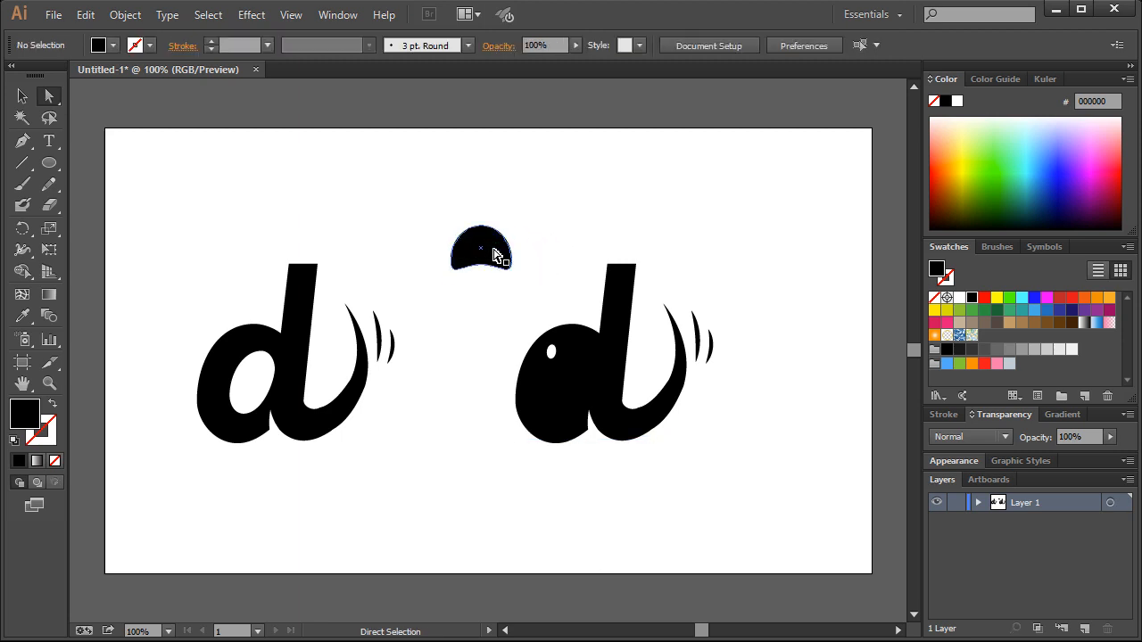
- Move the paw pad into the right-hand d's bowl, below the small ellipse, and fill it with white
left_click_drag(490, 250, 564, 387)
left_click(959, 297)
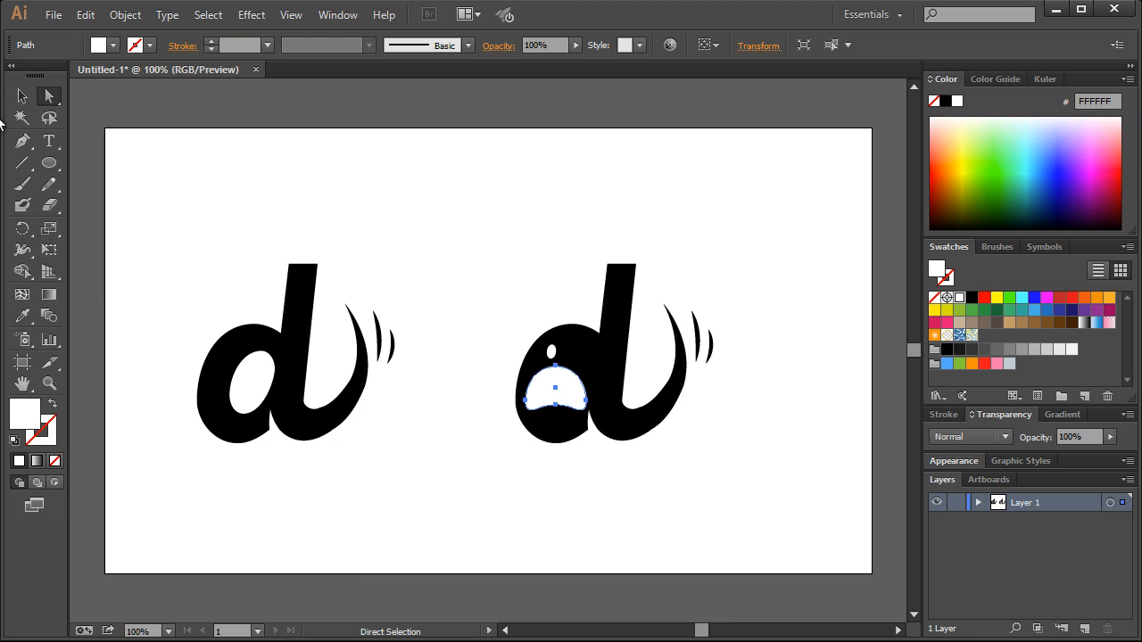
- Tilt the white paw pad clockwise and shrink it within the bowl, and lower the small toe ellipse towards it
left_click(22, 95)
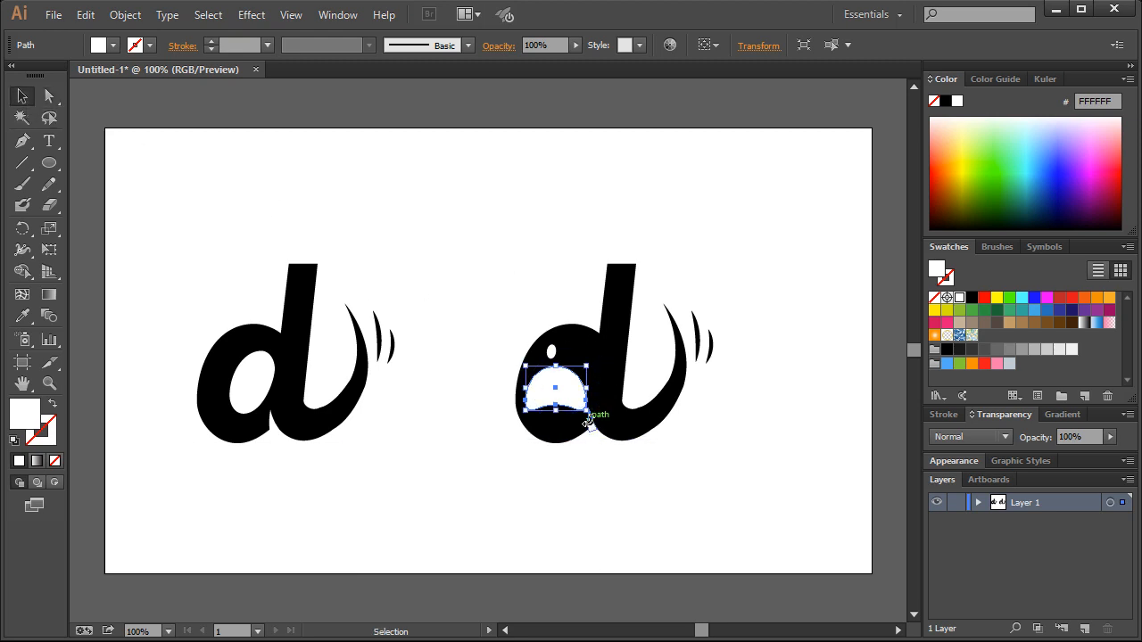
mouse_move(588, 422)
left_mouse_down()
mouse_move(579, 433)
mouse_move(594, 438)
mouse_move(569, 419)
left_mouse_up()
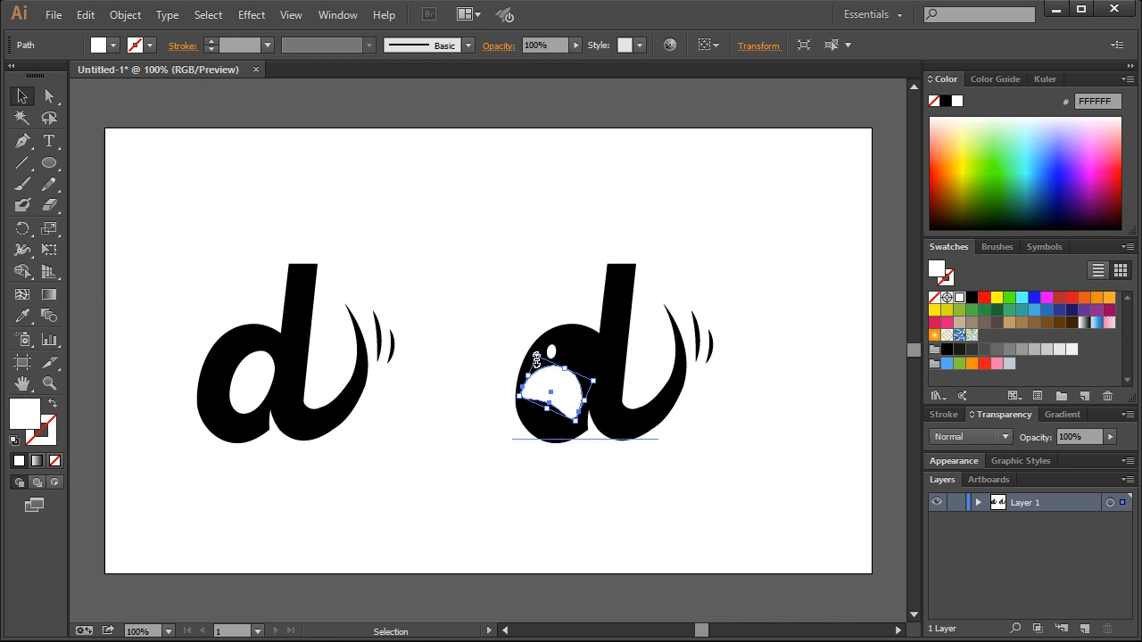
mouse_move(537, 357)
left_mouse_down()
mouse_move(566, 390)
mouse_move(545, 358)
left_mouse_up()
left_click(506, 345)
left_click(526, 327)
left_click(526, 237)
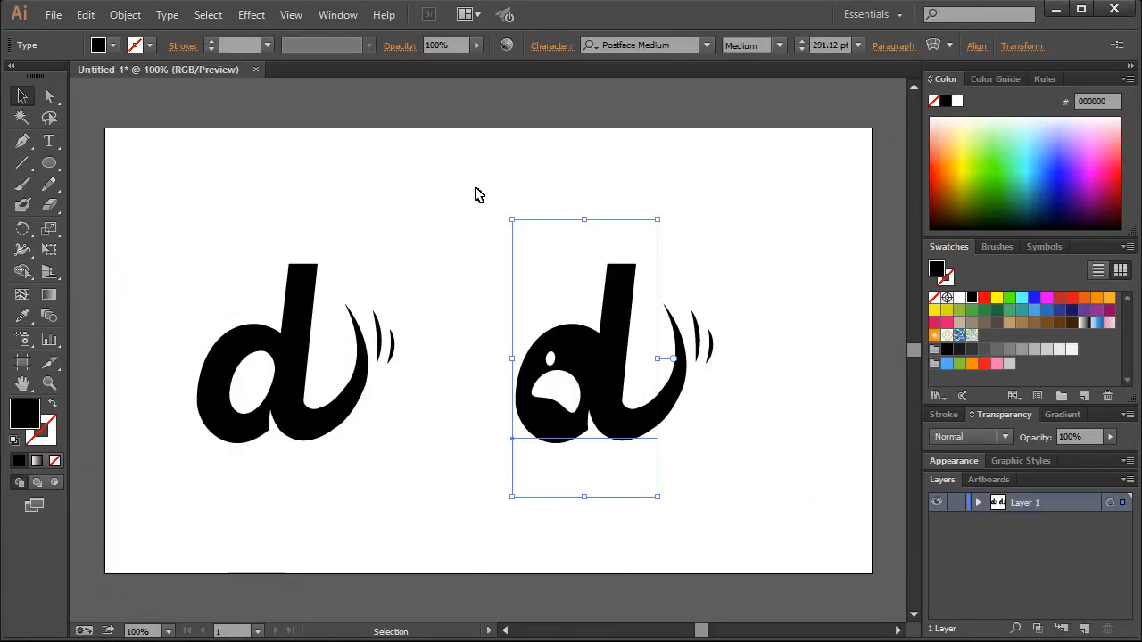
left_click(476, 195)
- Tilt the small white toe ellipse clockwise and copy it twice along the pad's upper edge, with the second toe slightly larger
left_click(49, 383)
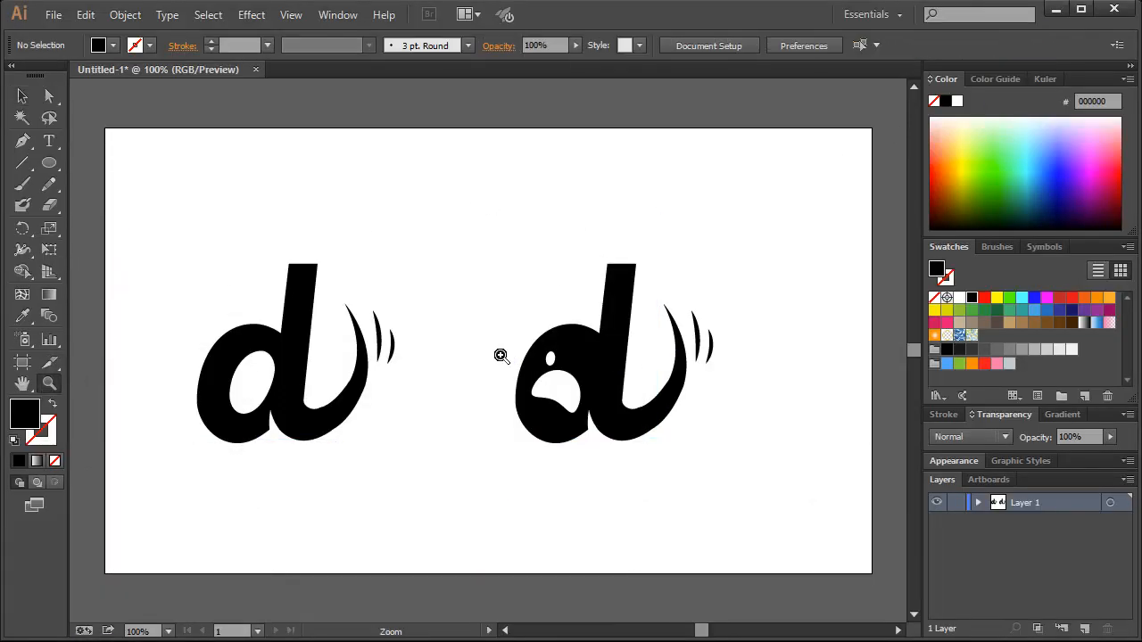
left_click_drag(476, 235, 758, 507)
left_click(22, 96)
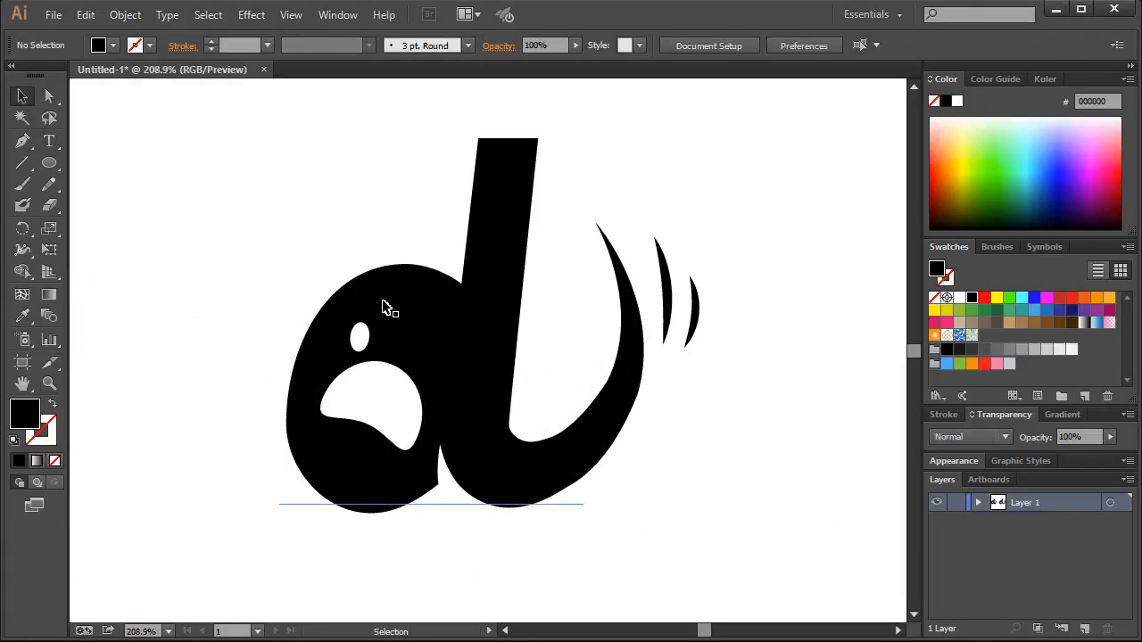
left_click(364, 334)
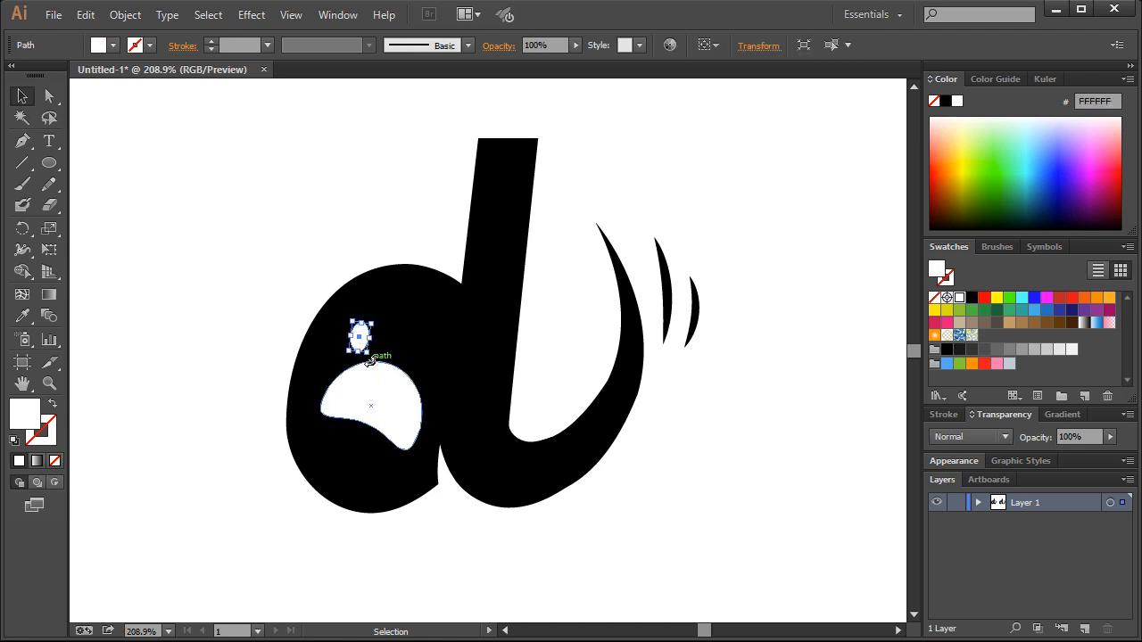
left_click(223, 193)
left_click_drag(366, 338, 423, 353)
left_click(374, 192)
left_click(393, 328)
key("ctrl+z")
left_click(410, 143)
left_click(423, 350)
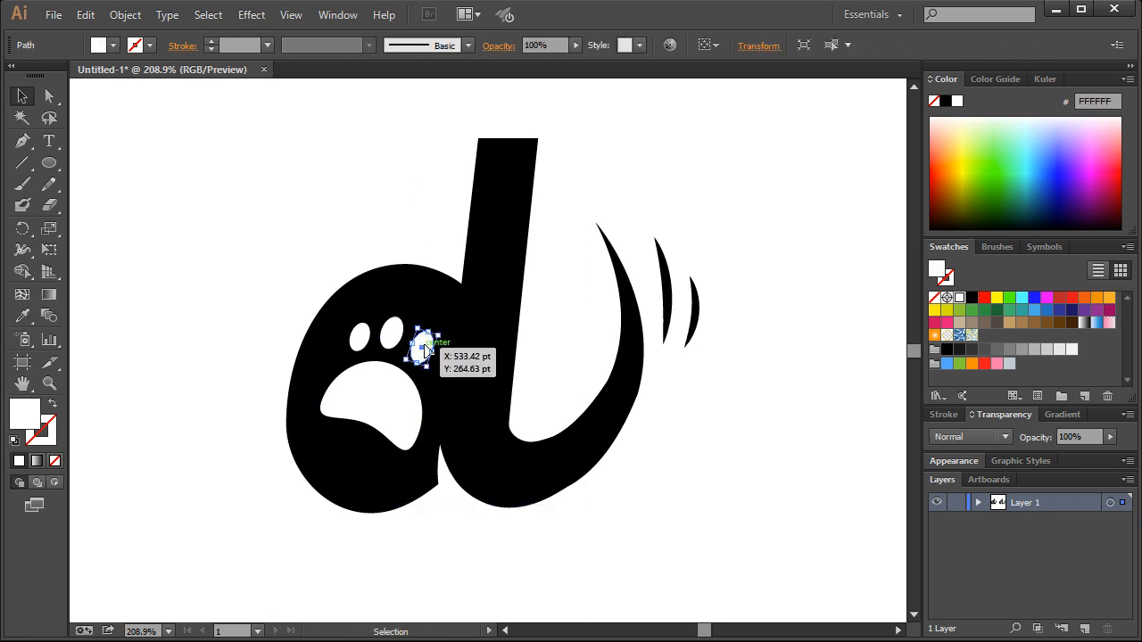
- Copy the leftmost toe to the pad's upper right side as a fourth toe
left_click(360, 337)
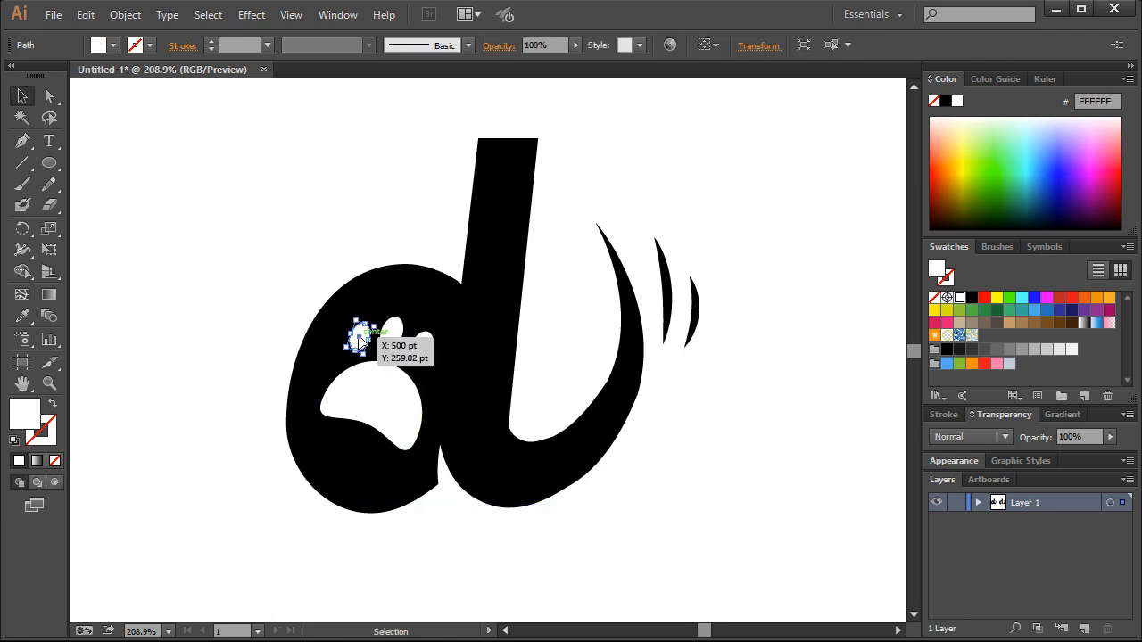
left_click_drag(361, 337, 437, 376)
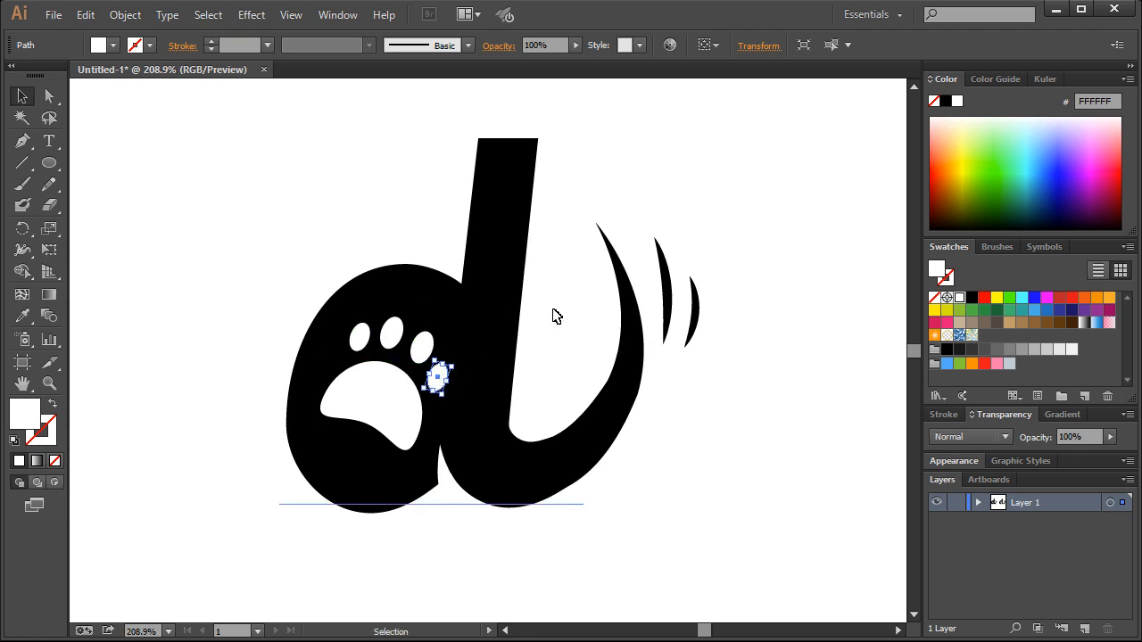
left_click(550, 340)
left_click(703, 410)
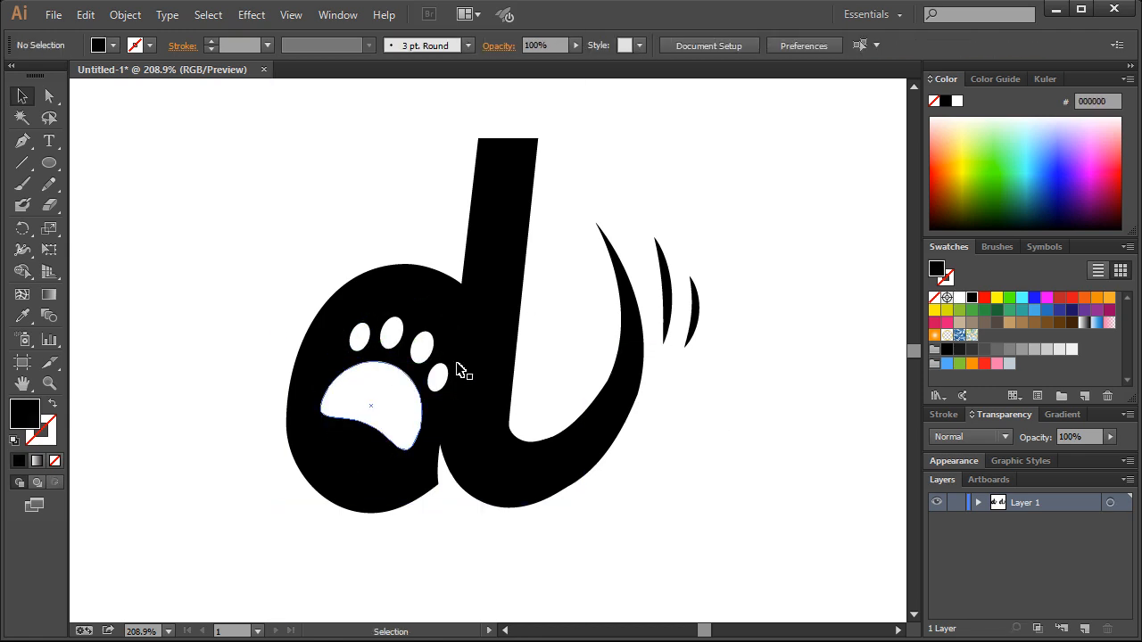
key("ctrl+1")
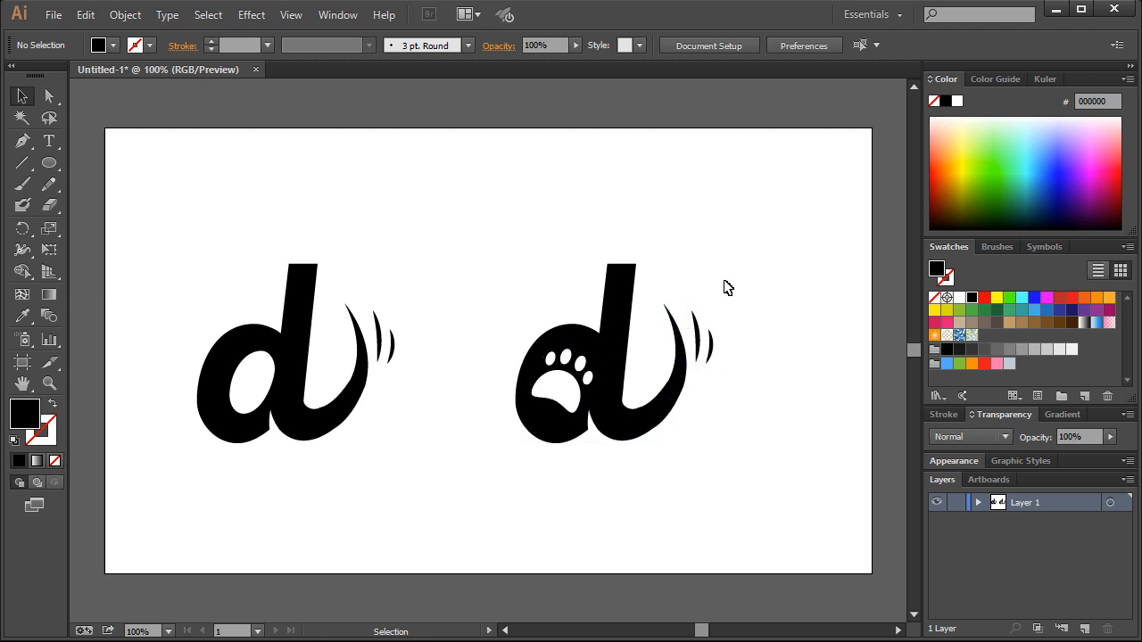
- Delete the two motion lines and the tail stroke from the right-hand d
left_click_drag(739, 275, 662, 455)
left_click_drag(737, 279, 701, 354)
key("Delete")
left_click(683, 347)
key("Delete")
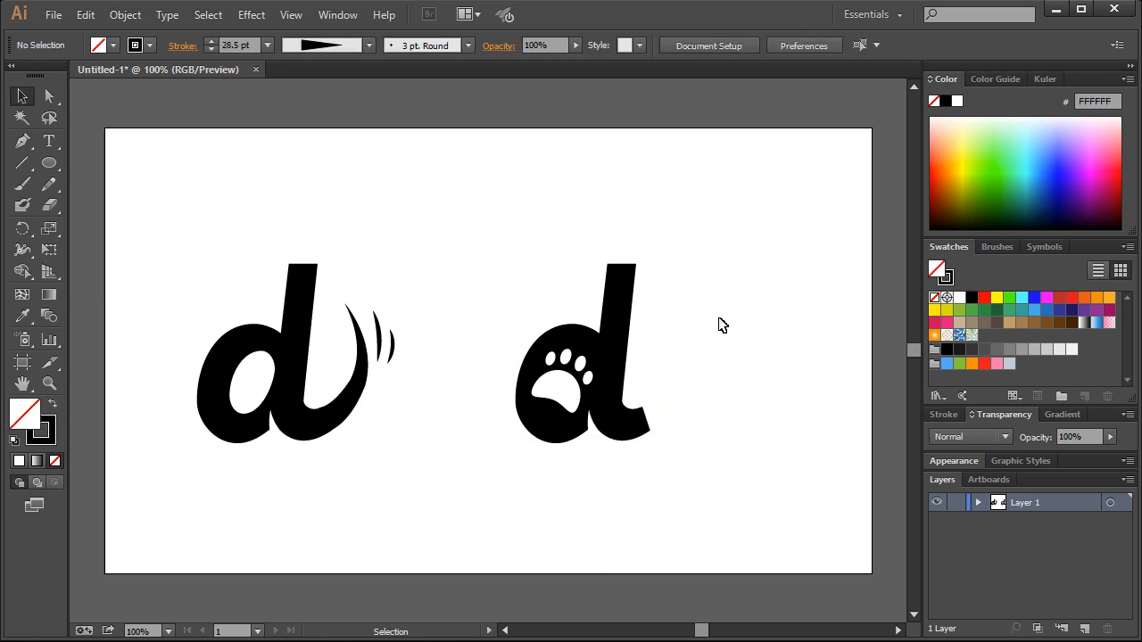
- Scale the paw print down slightly within the right-hand d's bowl, together with the small white wedge beside it
left_click_drag(508, 300, 593, 437)
left_click(637, 298, "shift")
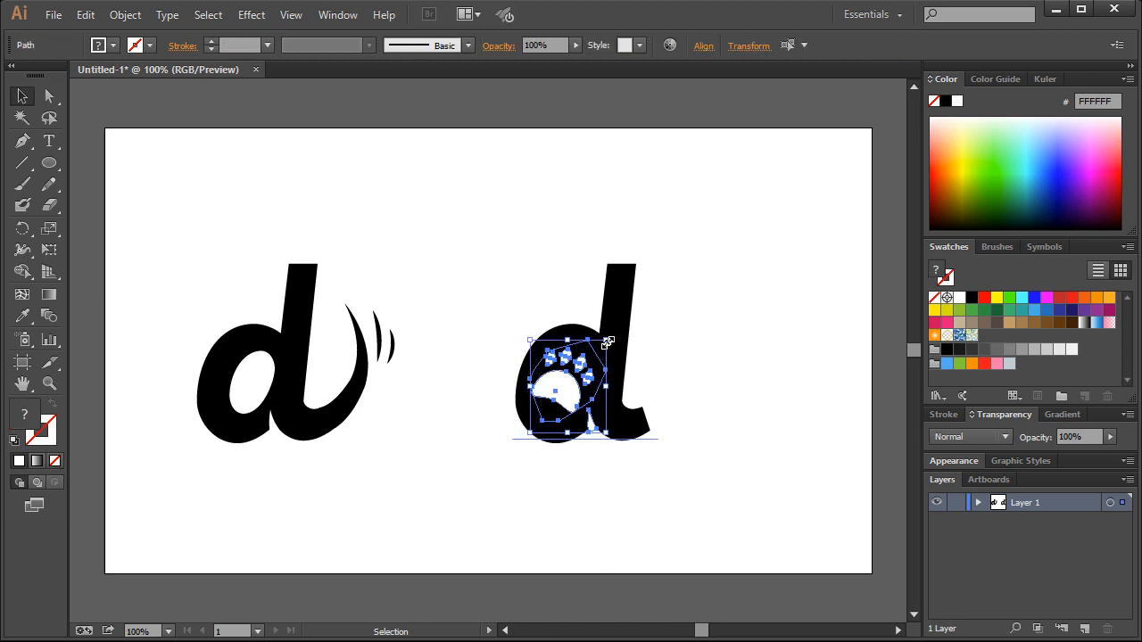
left_click_drag(608, 343, 594, 350)
key("ctrl+z")
left_click(590, 357, "shift")
left_click(708, 292)
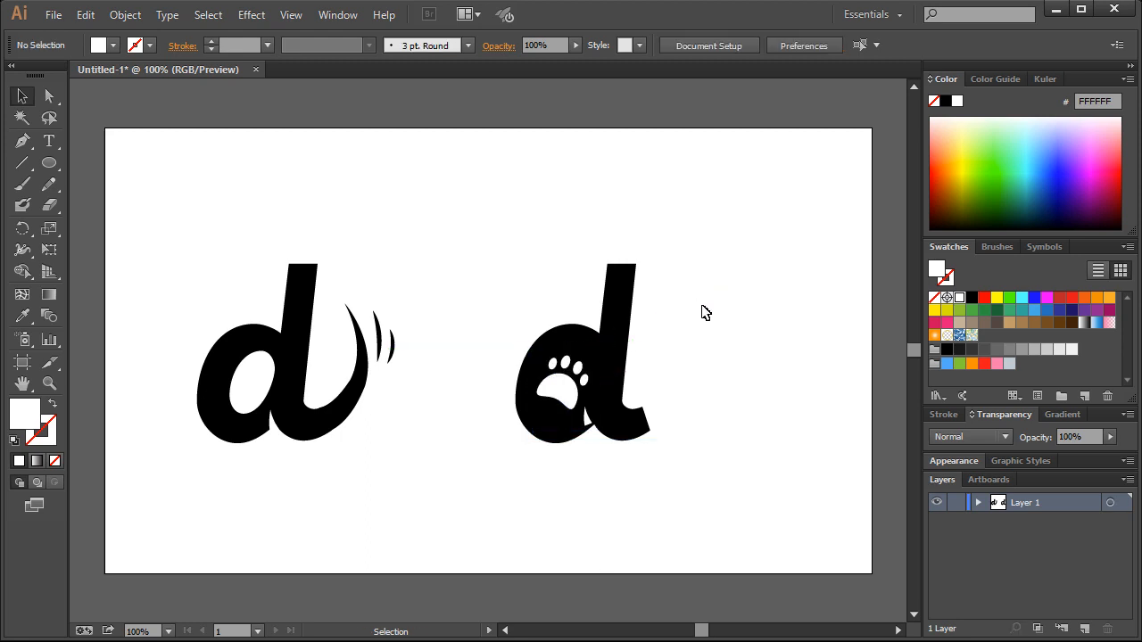
- Enlarge the white wedge between the right-hand d's bowl and stem downward to reopen the notch at the baseline
left_click(587, 416)
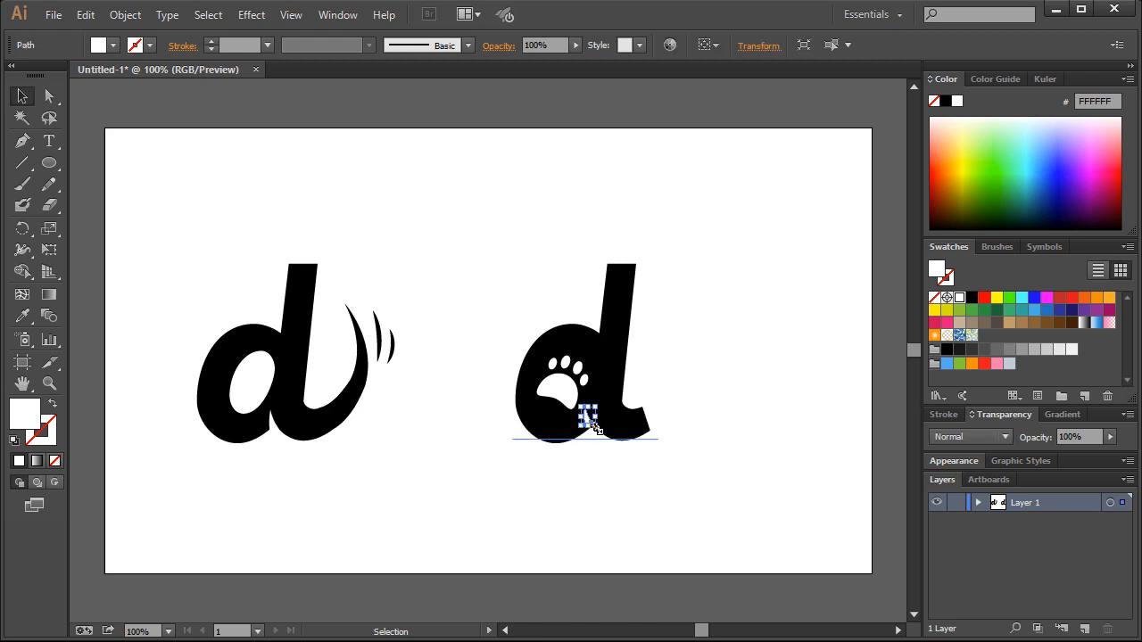
left_click_drag(594, 425, 599, 433)
left_click(632, 471)
left_click(716, 366)
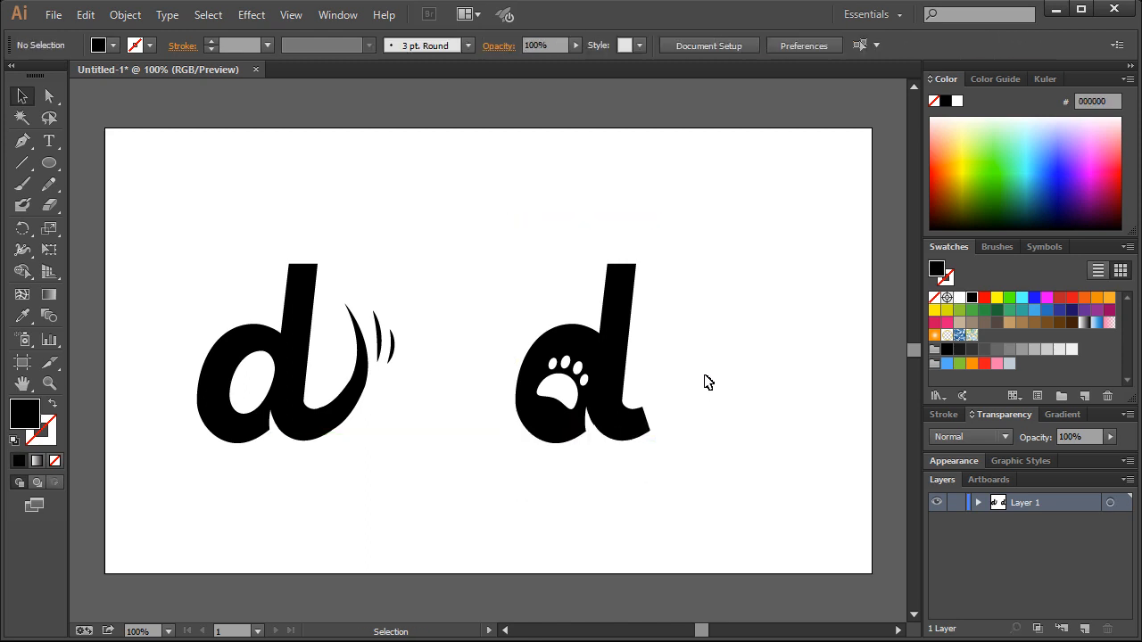
- Delete the white wedge between the right-hand d's bowl and stem
left_click(589, 420)
key("Delete")
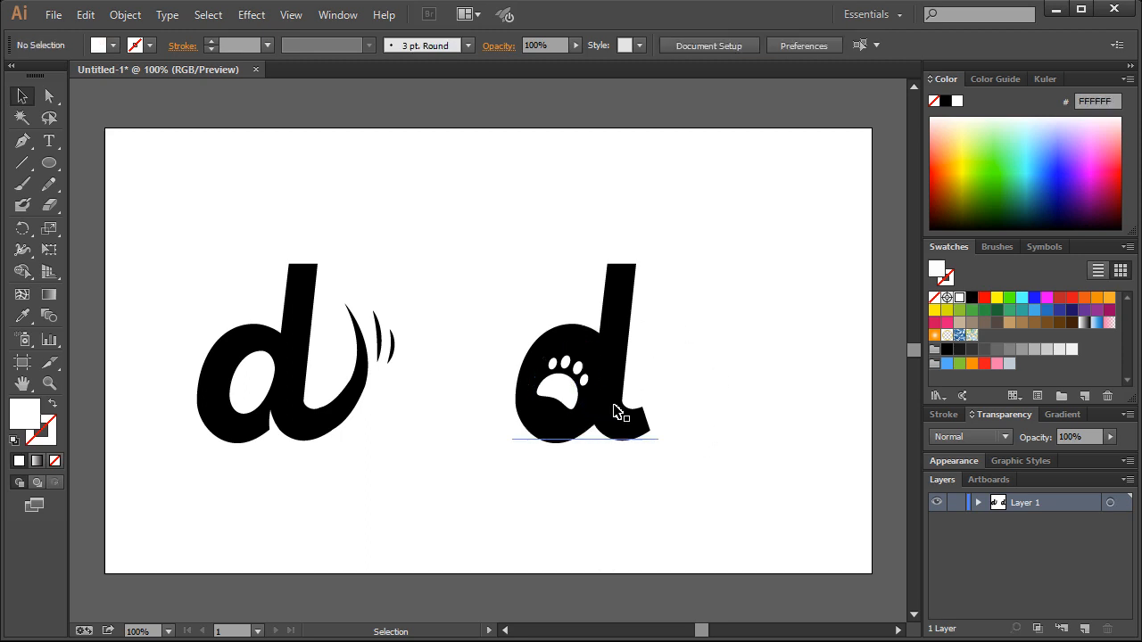
left_click(536, 227)
left_click(475, 188)
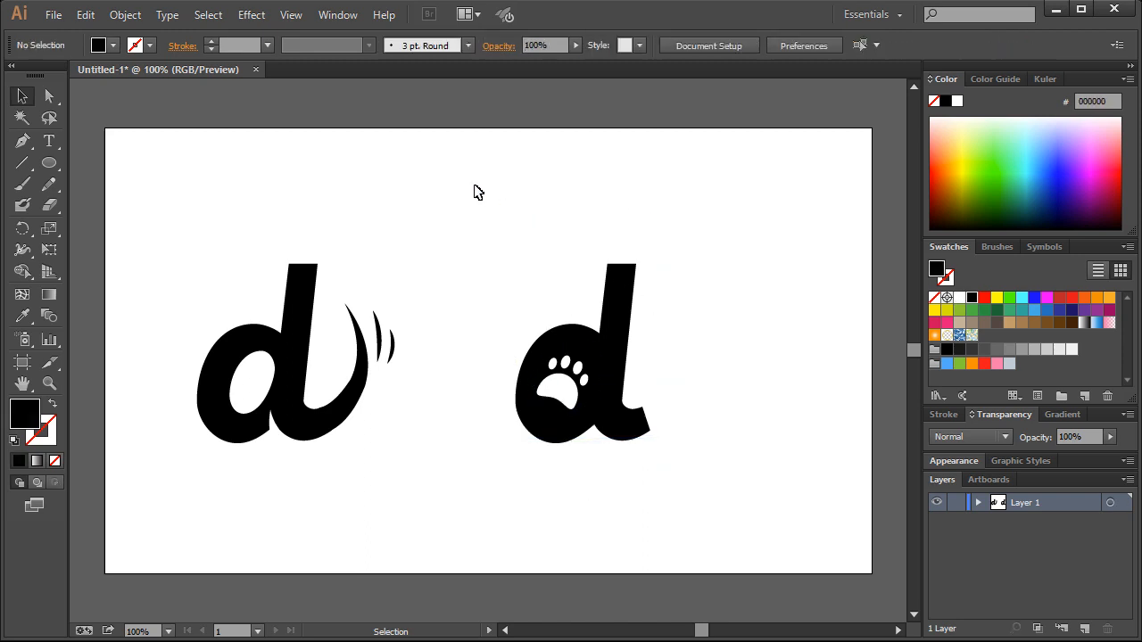
- Delete the right-hand d with its paw print and move the remaining wagging-tail d to the middle of the artboard
left_click_drag(475, 186, 660, 455)
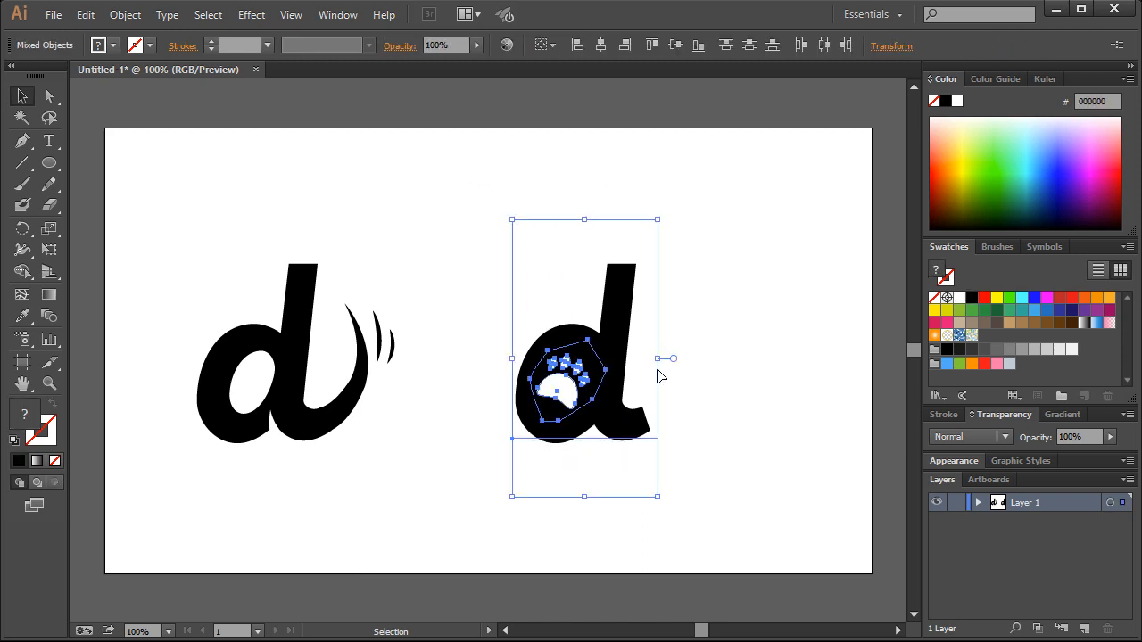
key("Delete")
left_click_drag(178, 253, 444, 487)
left_click_drag(364, 378, 555, 386)
left_click(480, 260)
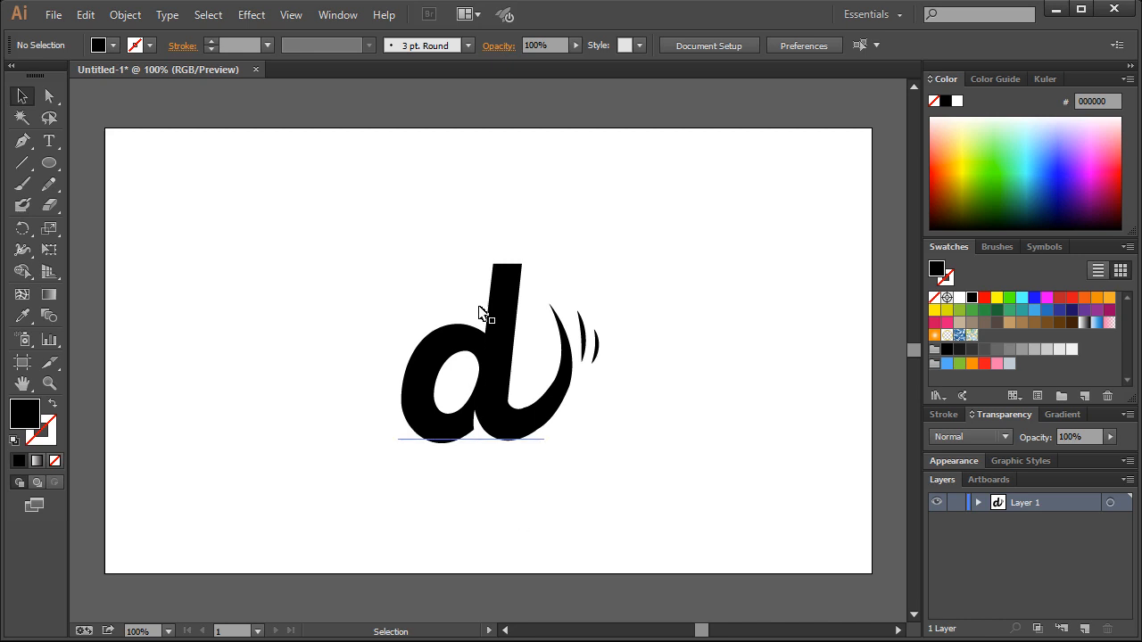
left_click_drag(304, 223, 700, 545)
left_click(702, 545)
left_click_drag(667, 508, 347, 221)
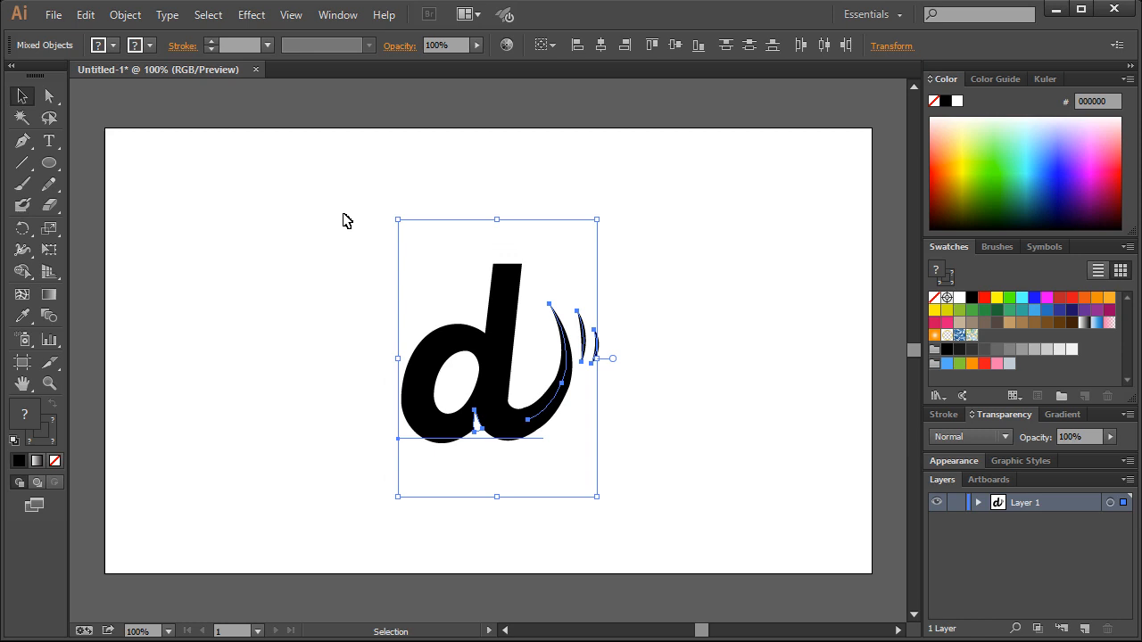
left_click(347, 221)
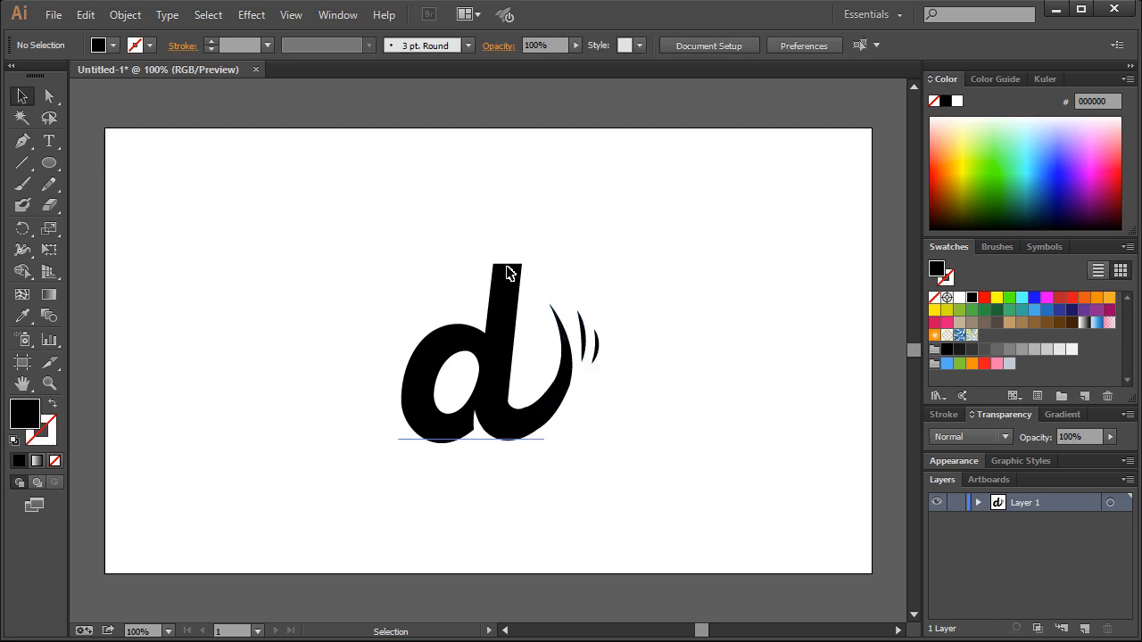
left_click(509, 268)
- Convert the letter d from live text to outlines
left_click_drag(327, 196, 667, 498)
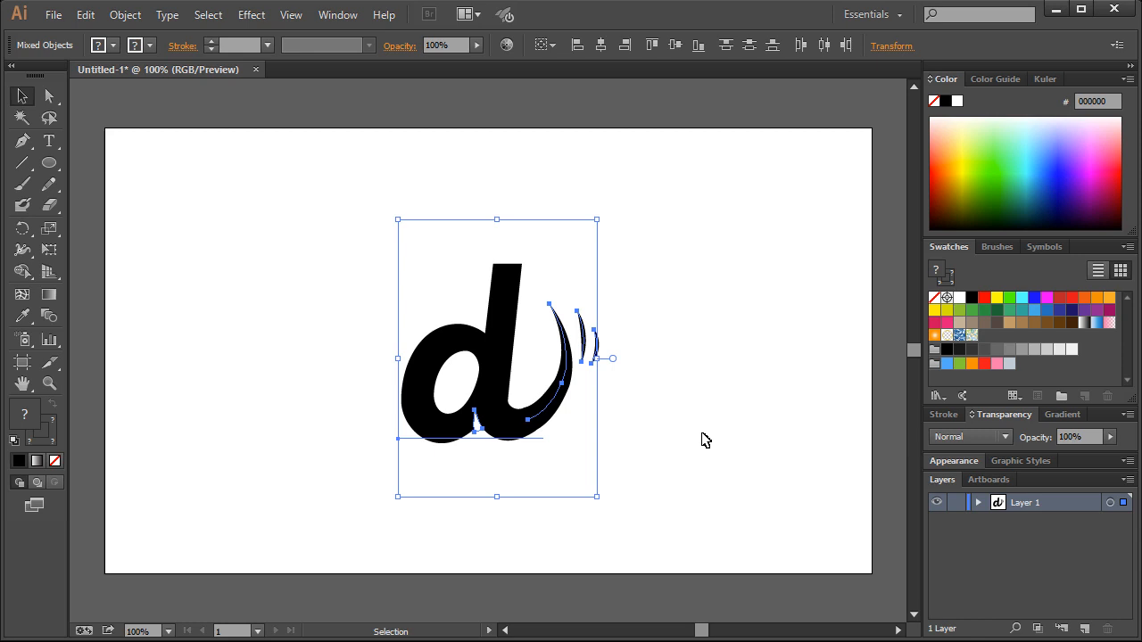
key("ctrl+shift+o")
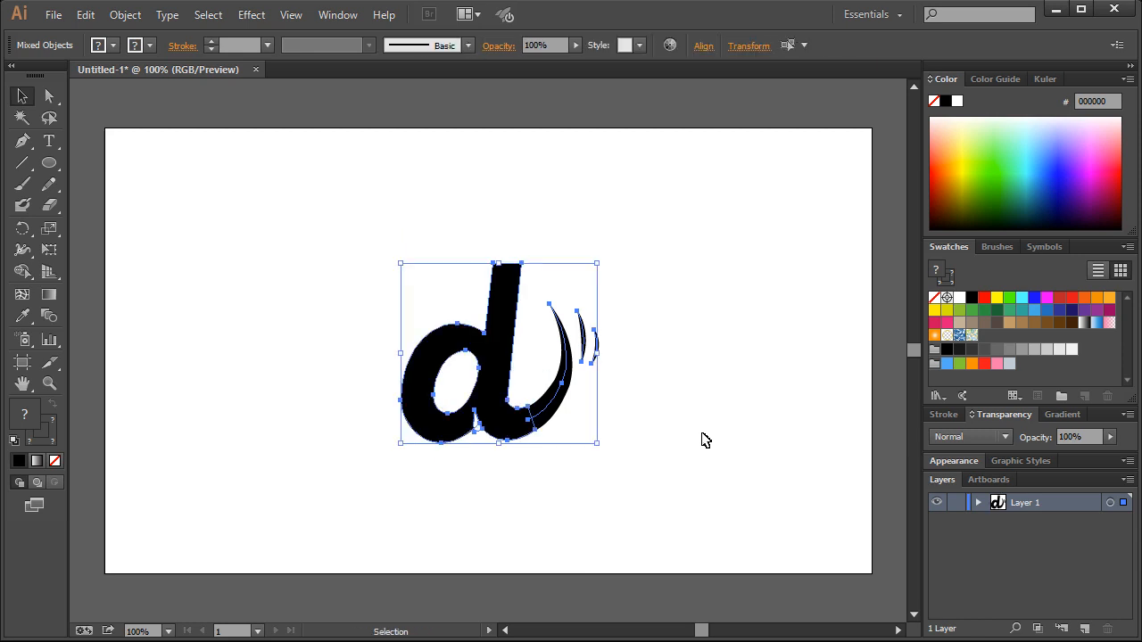
left_click(701, 439)
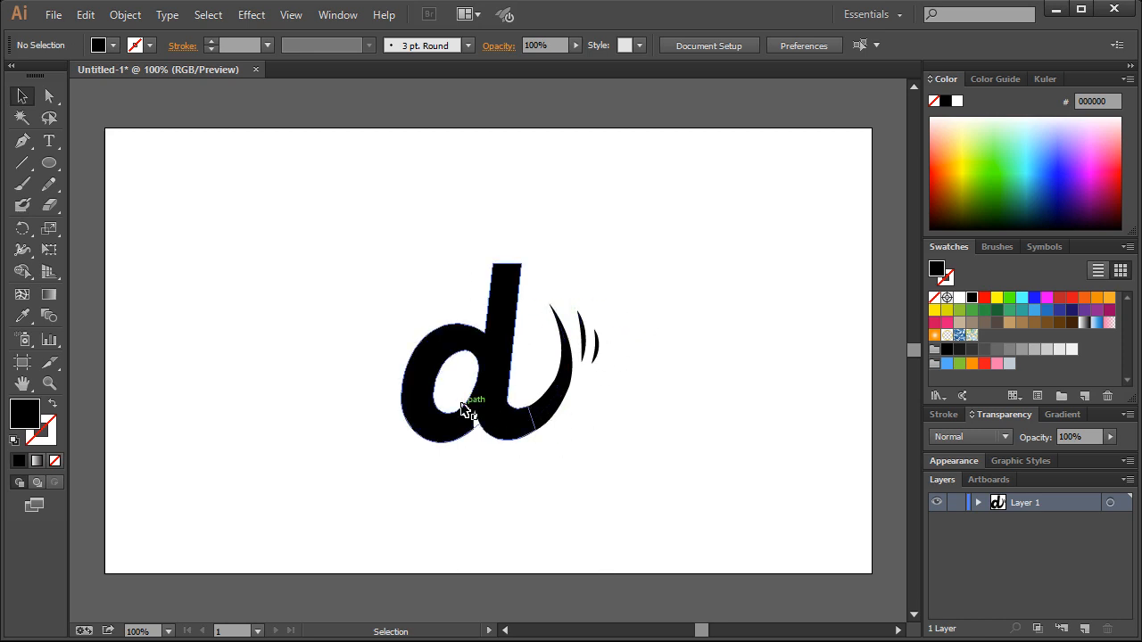
left_click_drag(311, 237, 682, 492)
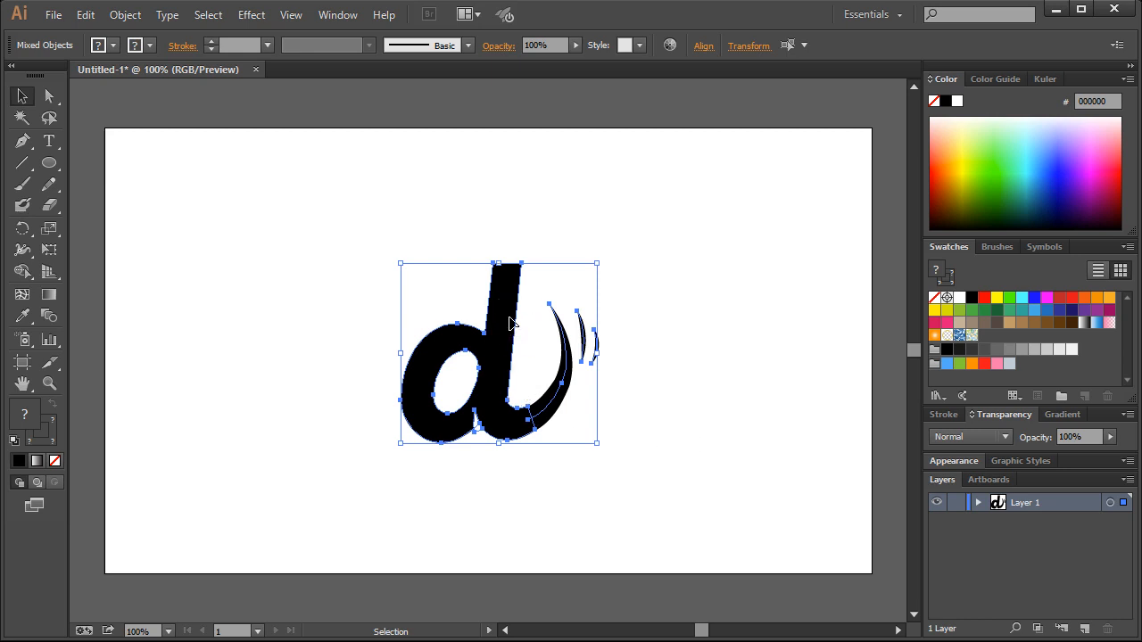
left_click(664, 314)
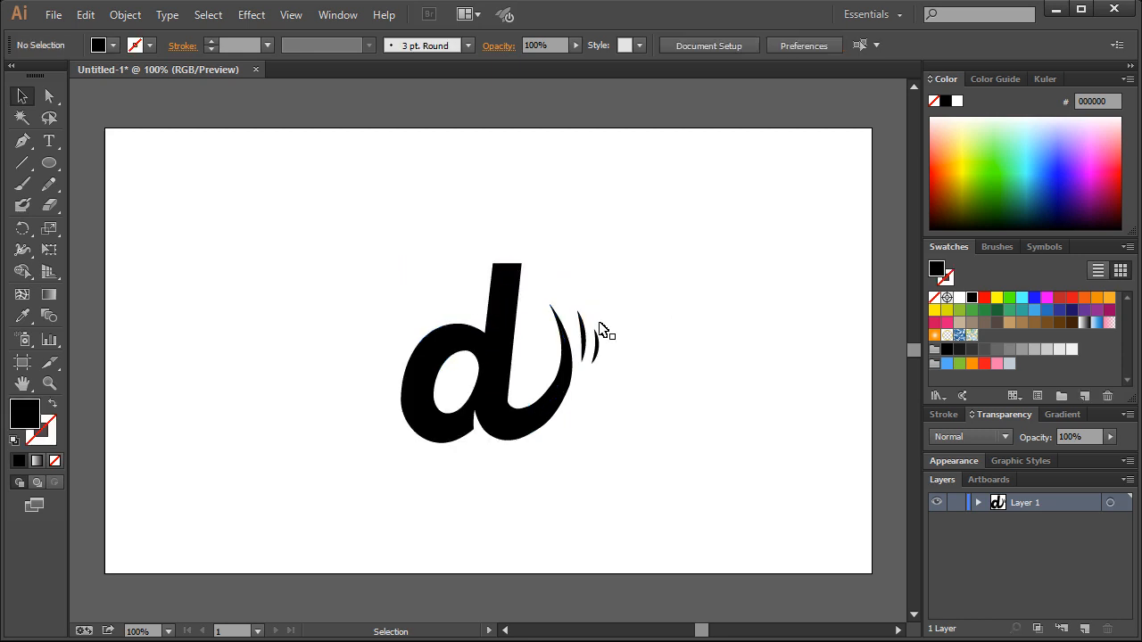
left_click(501, 377)
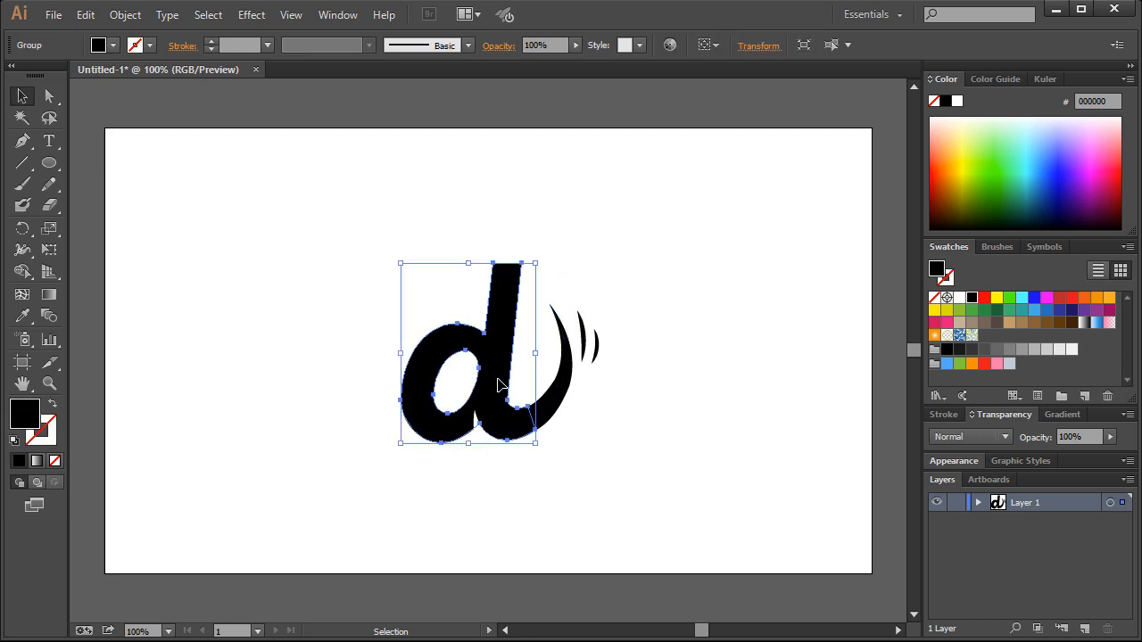
left_click(561, 395, "shift")
left_click(612, 400)
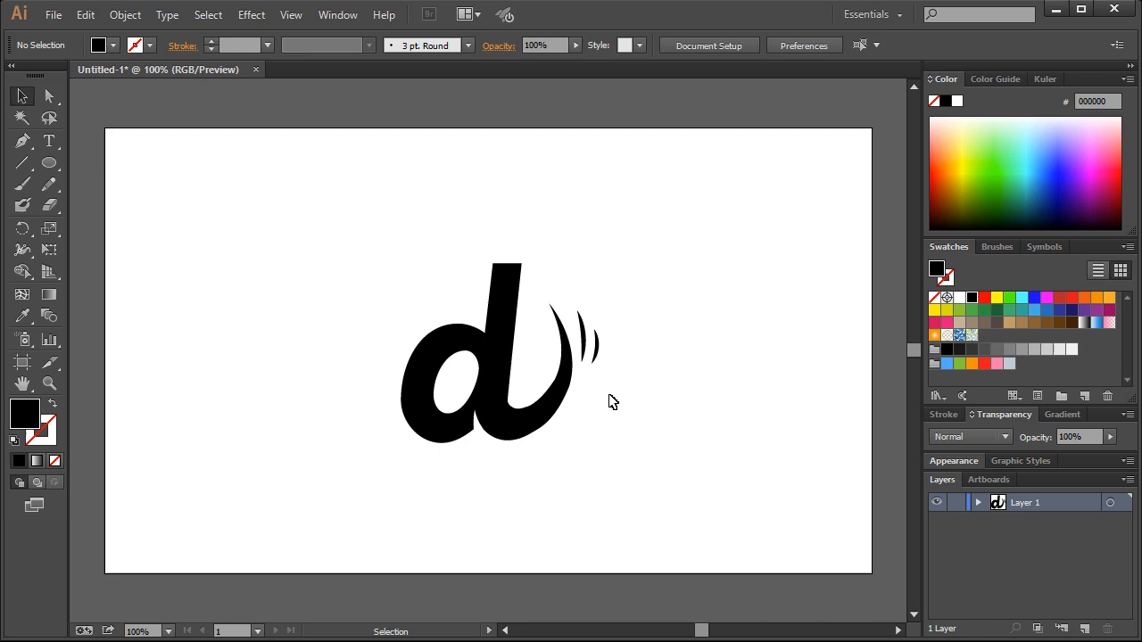
- Apply Outline Stroke to the tail and the two motion lines
left_click(558, 392)
left_click(587, 343, "shift")
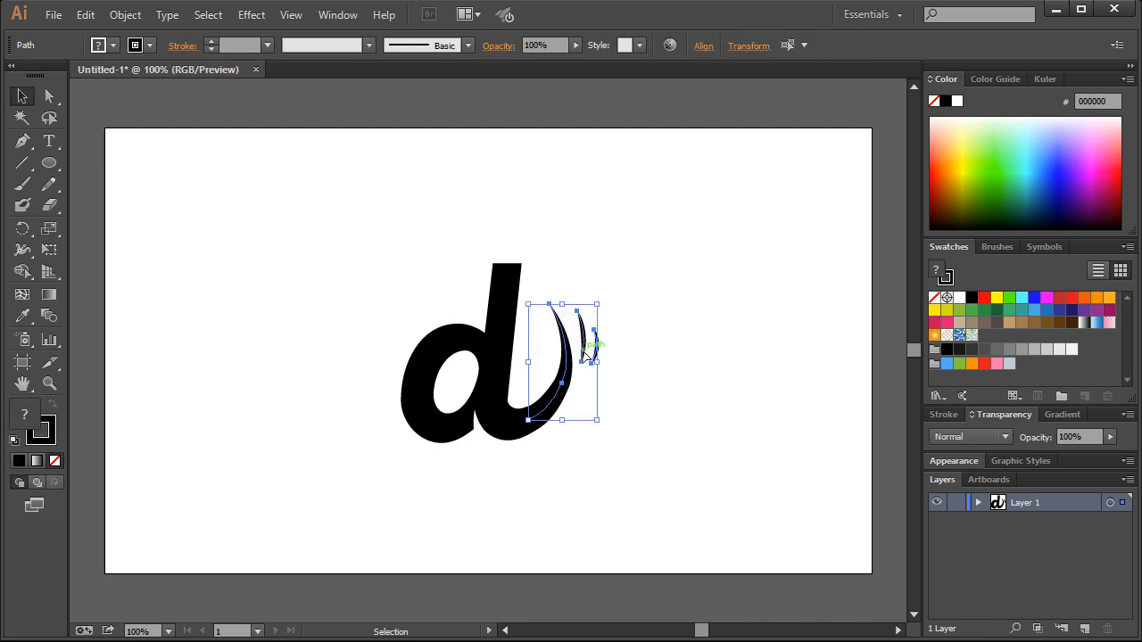
left_click(125, 15)
mouse_move(182, 379)
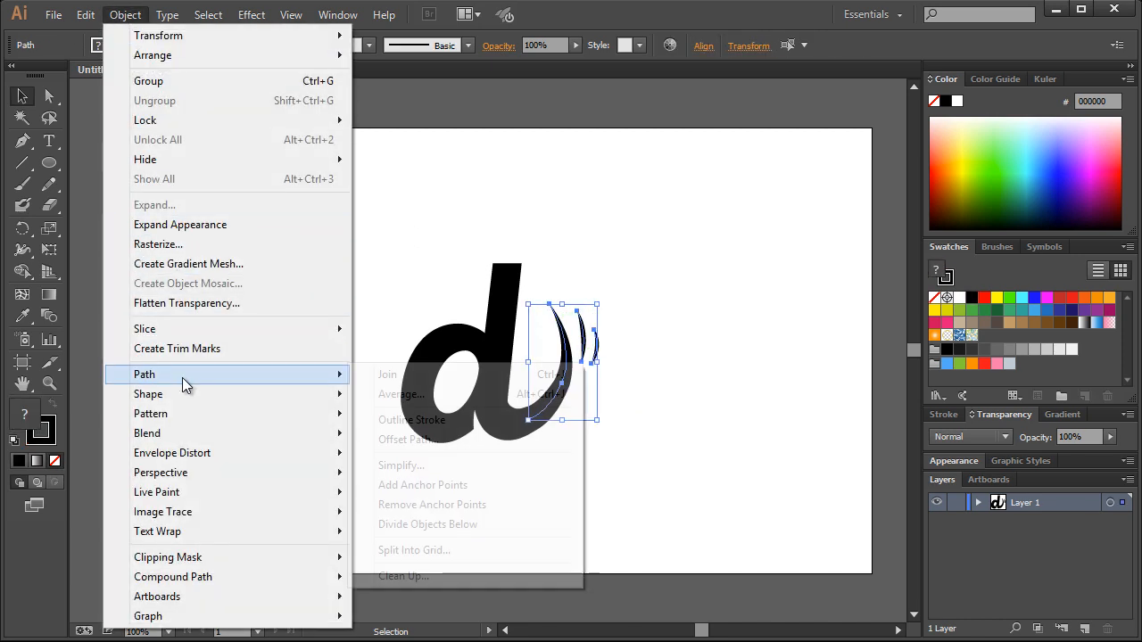
left_click(418, 427)
left_click(666, 324)
- Unite the outlined d, tail and motion lines with Pathfinder
mouse_move(661, 232)
left_mouse_down()
mouse_move(580, 351)
mouse_move(349, 510)
left_mouse_up()
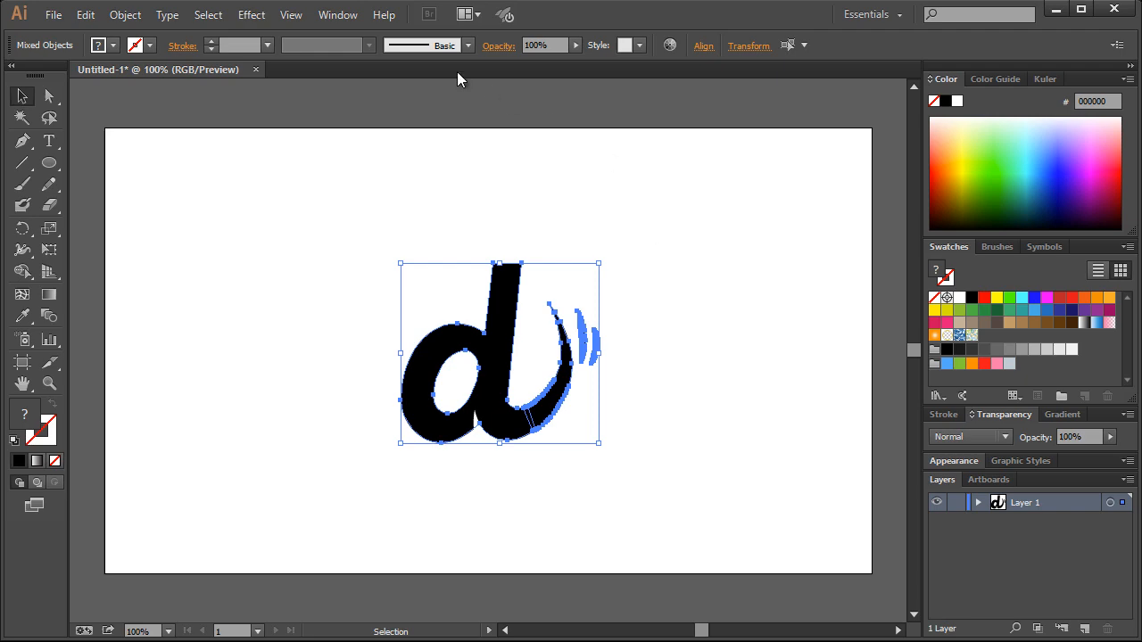
left_click(338, 15)
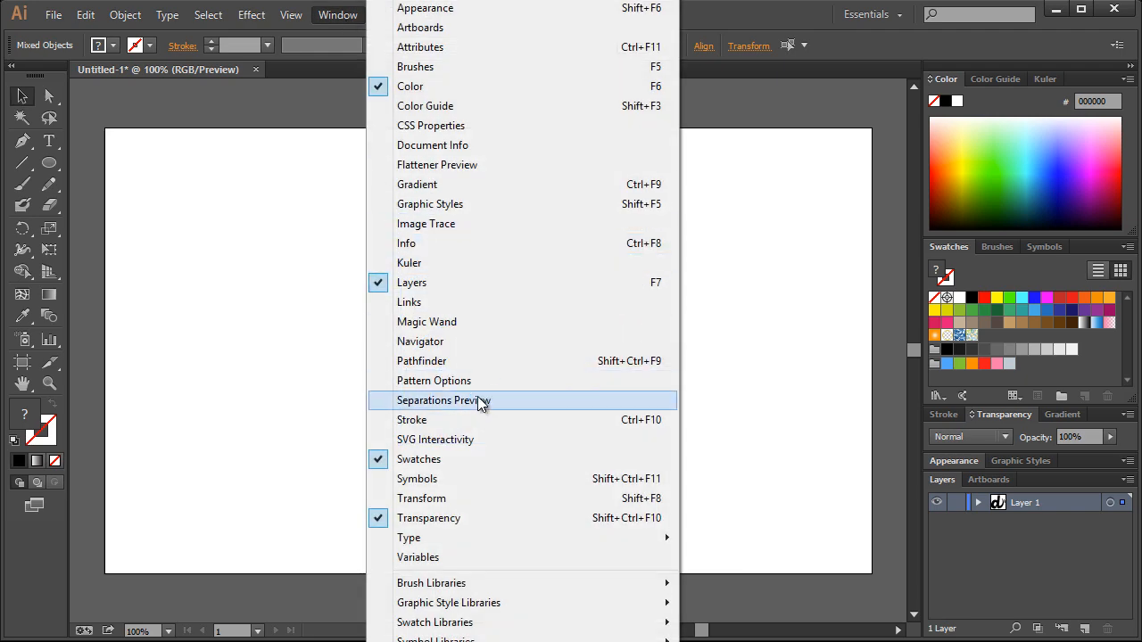
left_click(437, 361)
left_click_drag(770, 312, 782, 287)
left_click(697, 337)
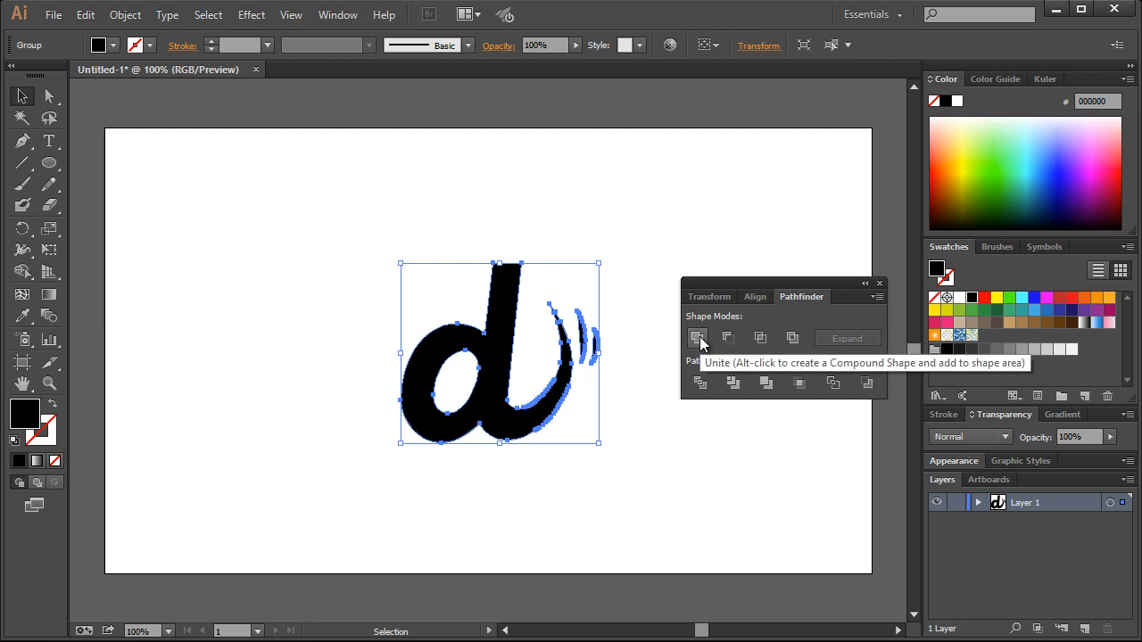
left_click(696, 231)
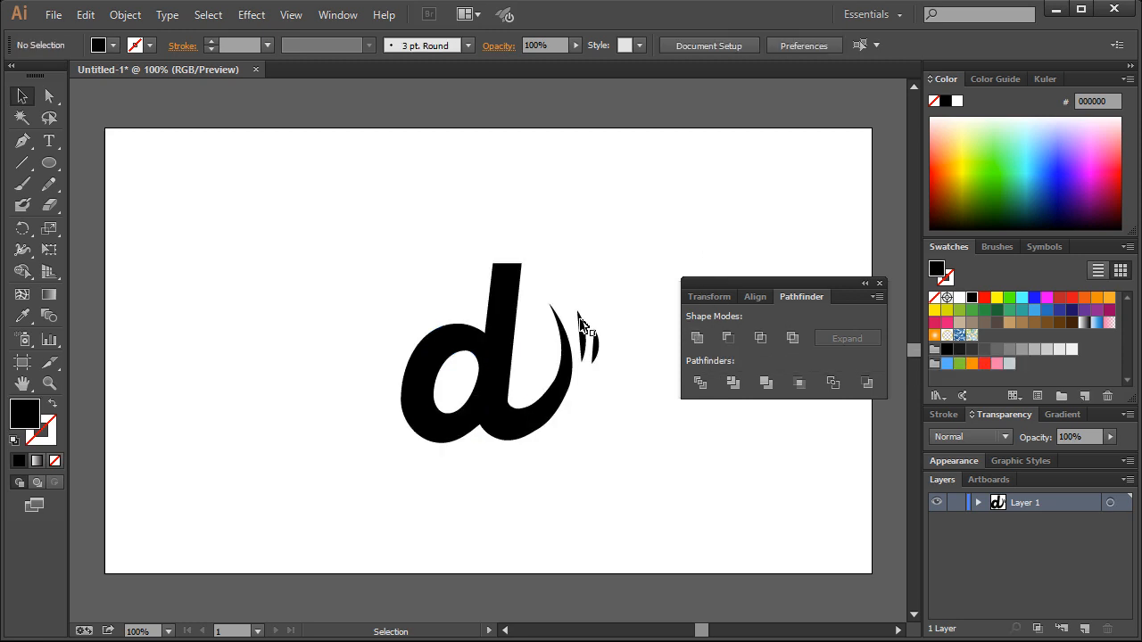
- Reorder the white wedge path above the united d group in Layer 1
left_click(978, 503)
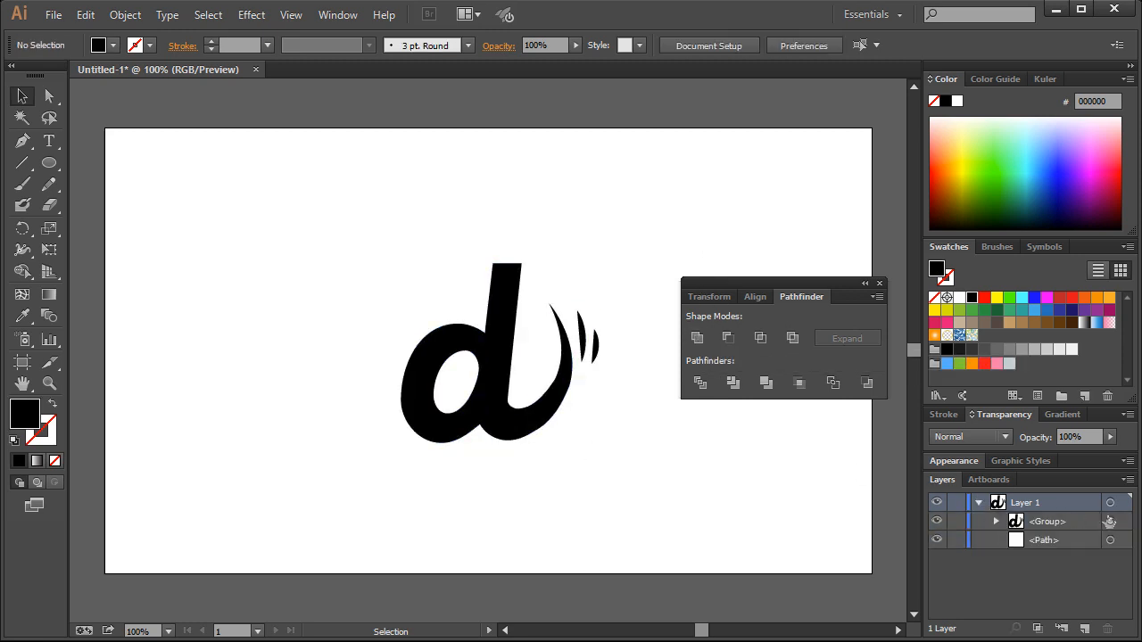
left_click(1109, 540)
left_click_drag(1067, 538, 995, 527)
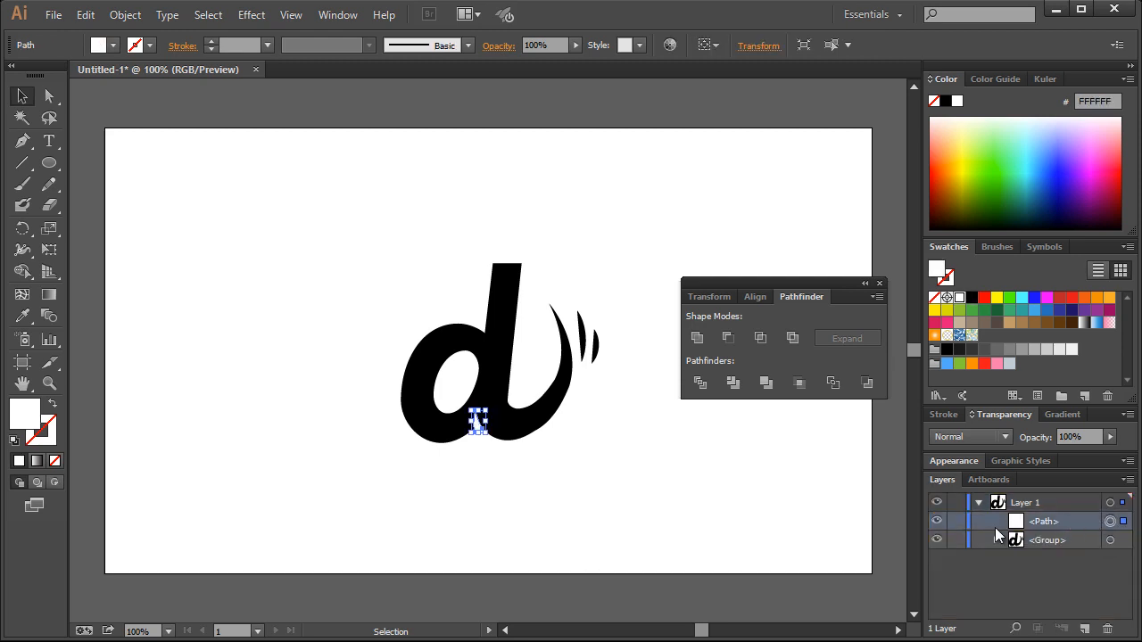
left_click(387, 473)
- Try to subtract the white wedge from the united d group with Minus Front
left_click(479, 434)
left_click(531, 426, "shift")
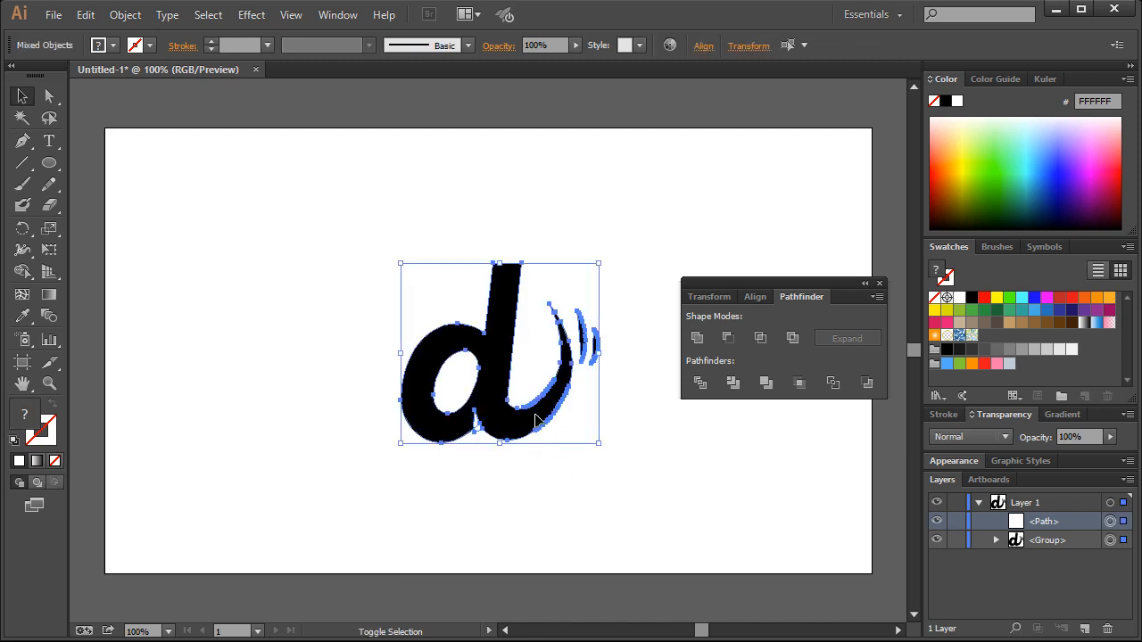
left_click(727, 337)
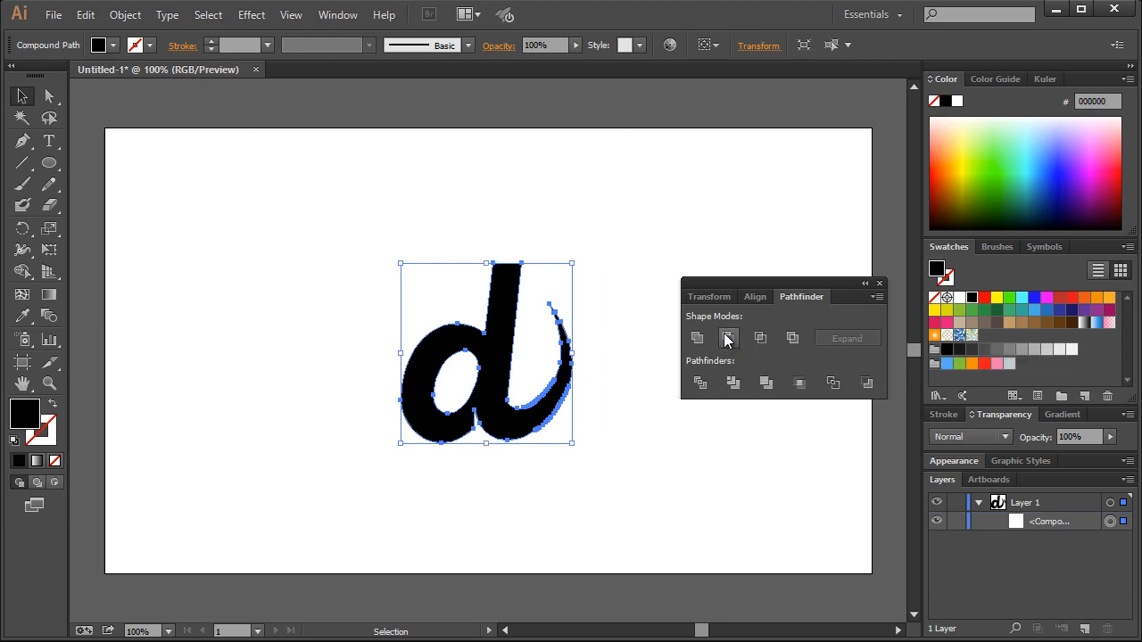
left_click(600, 529)
key("ctrl+z")
- Ungroup the united logo so the d shape and the two motion lines are separate paths
left_click(628, 345)
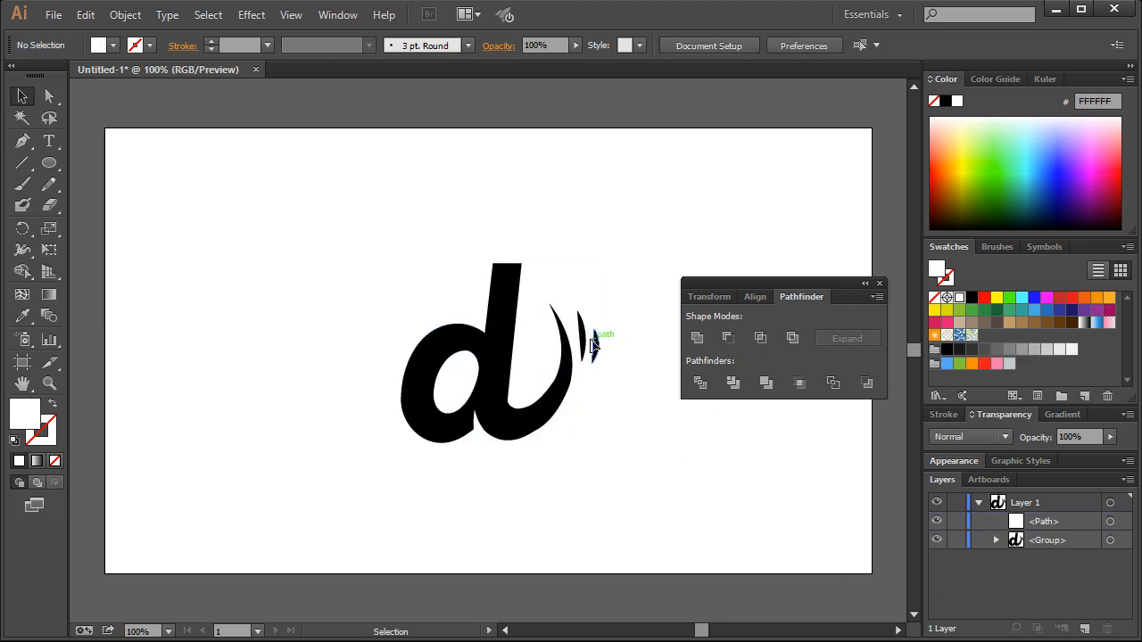
left_click(593, 344)
right_click(582, 339)
left_click(622, 433)
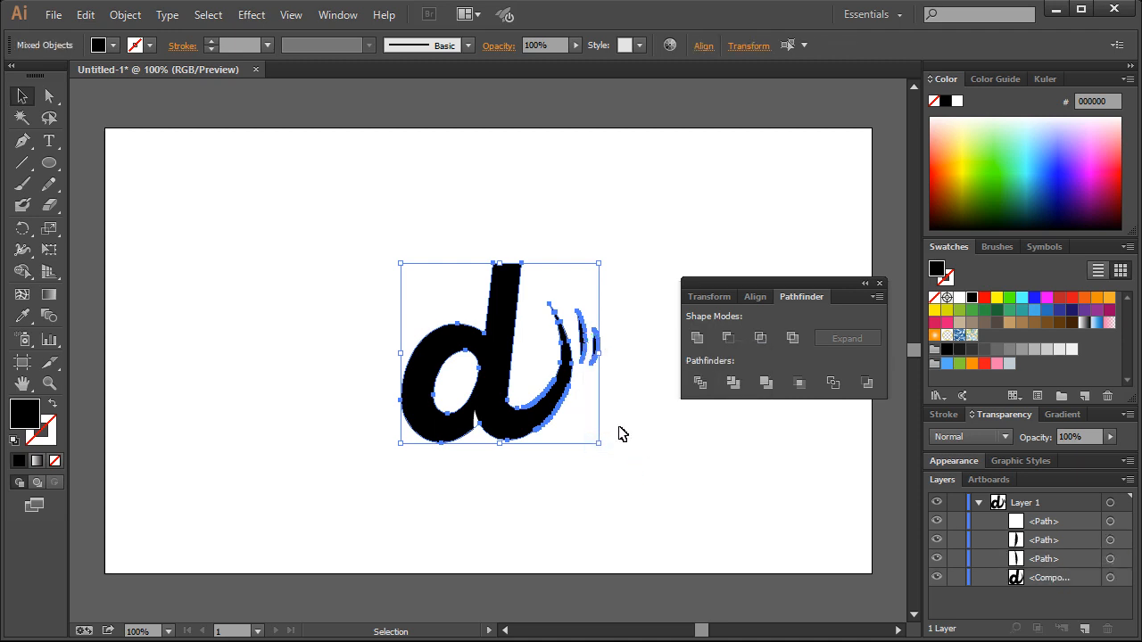
left_click(622, 433)
- Subtract the white wedge from the d shape alone with Pathfinder's Minus Front
left_click(481, 432, "shift")
left_click(489, 417, "shift")
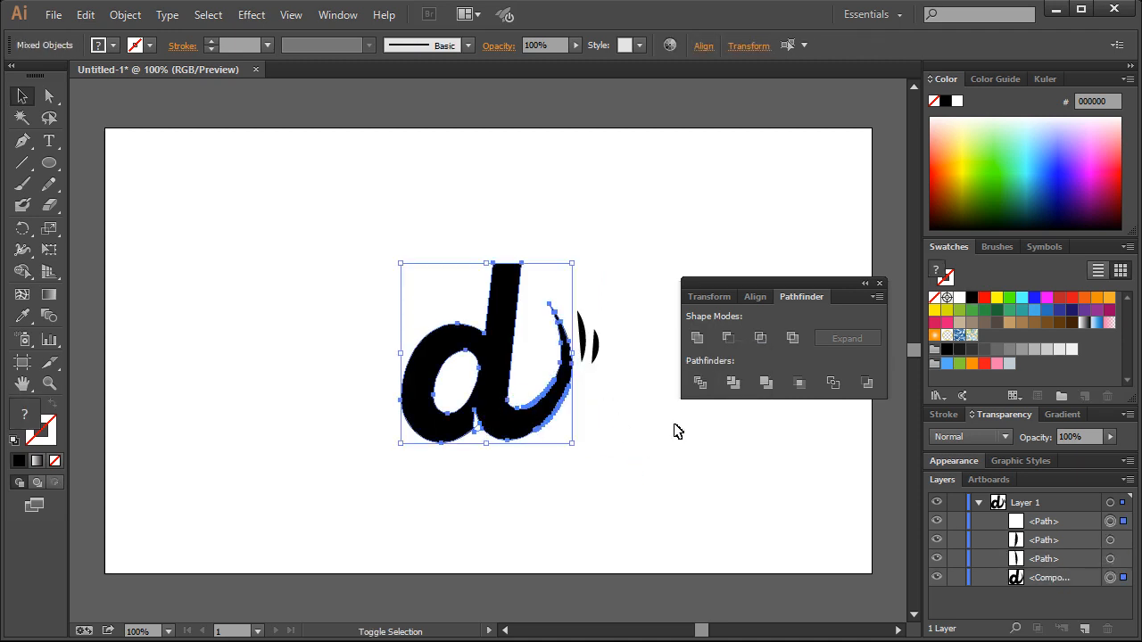
left_click(728, 337)
left_click(646, 478)
- Unite the notched d and the two motion lines with Pathfinder
left_click_drag(358, 238, 619, 436)
left_click(697, 338)
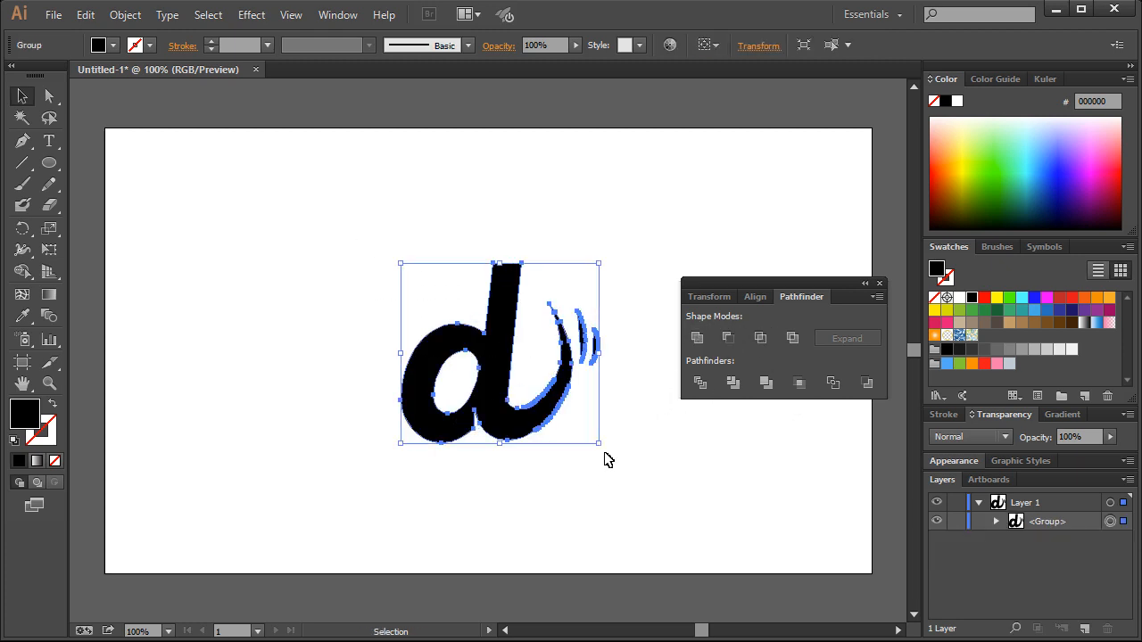
left_click(689, 452)
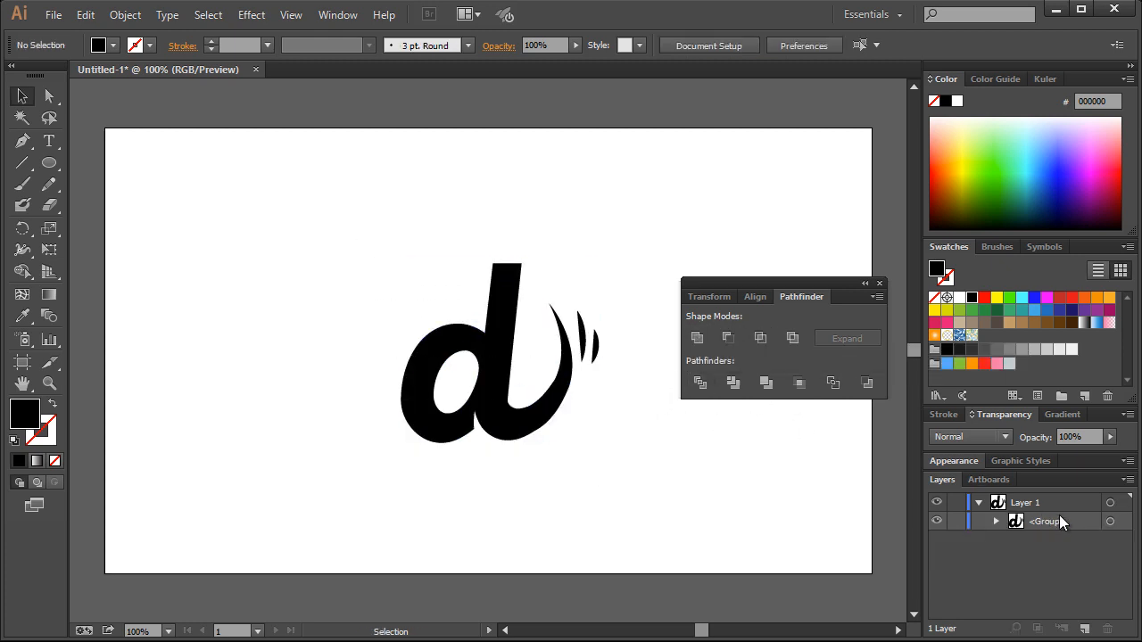
- Select the whole logo to check the merged outline, deselect it, and hide the Pathfinder panel
left_click_drag(307, 211, 637, 493)
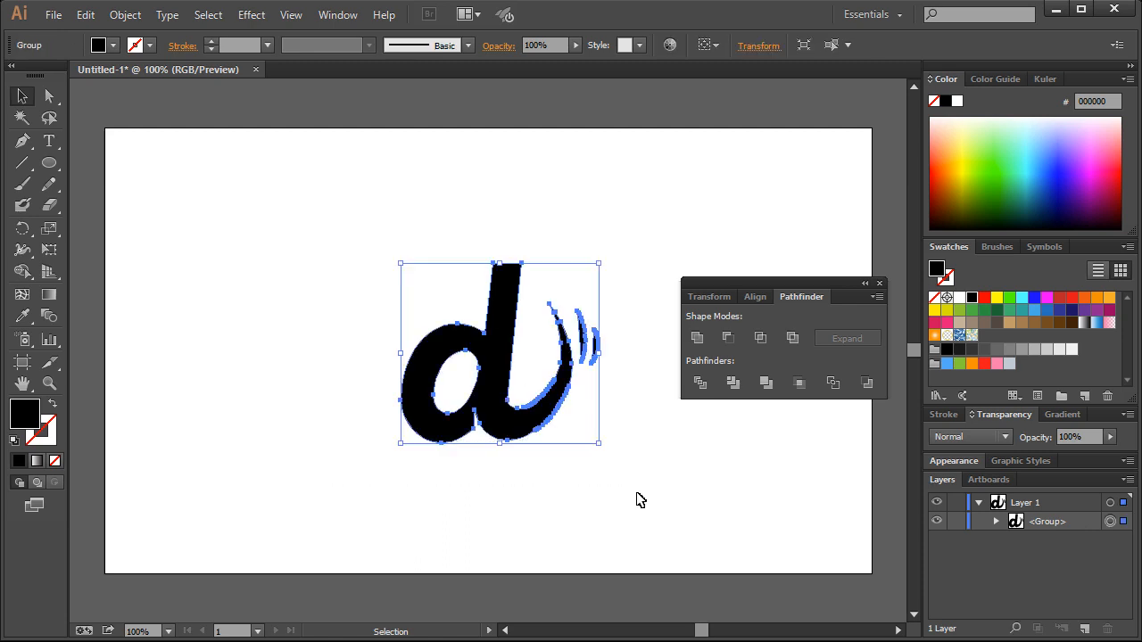
left_click(637, 500)
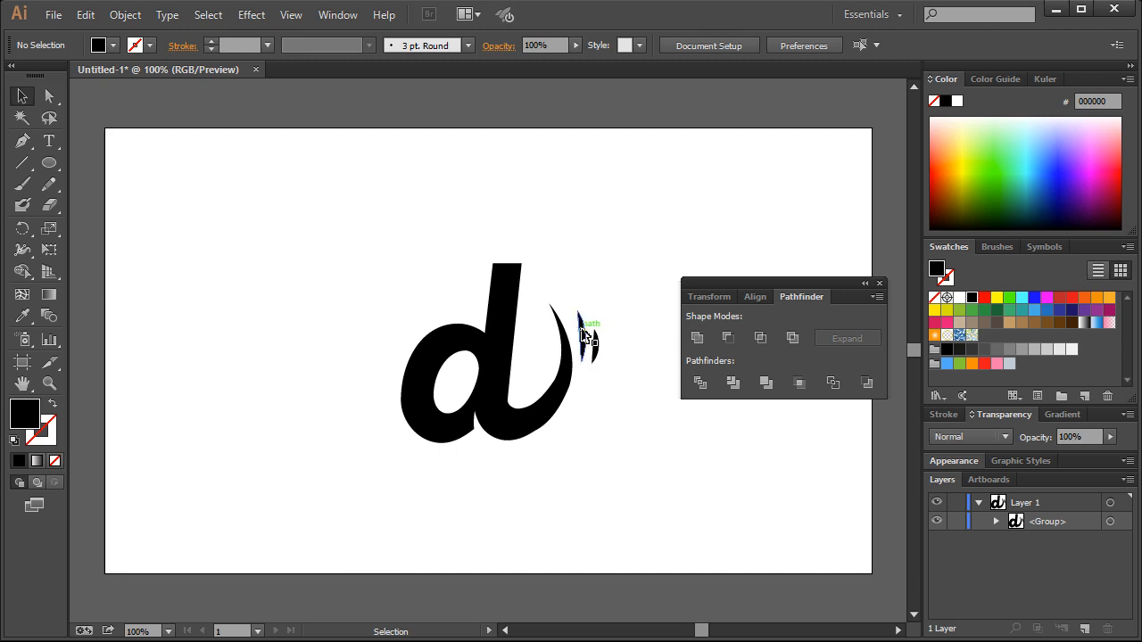
left_click_drag(632, 253, 637, 273)
key("ctrl+shift+F9")
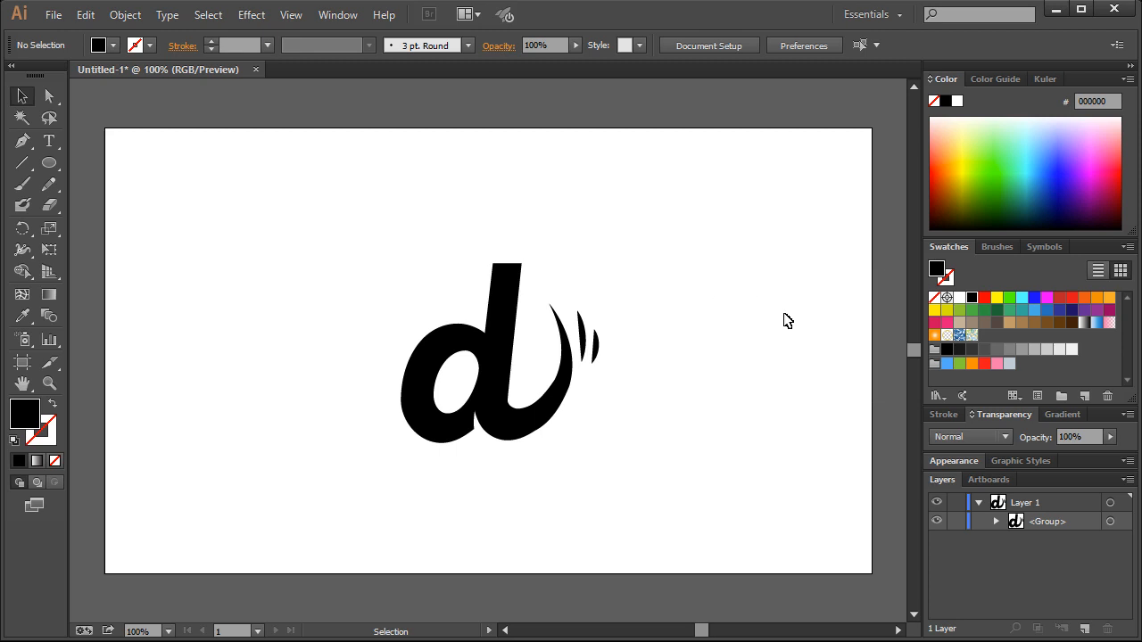